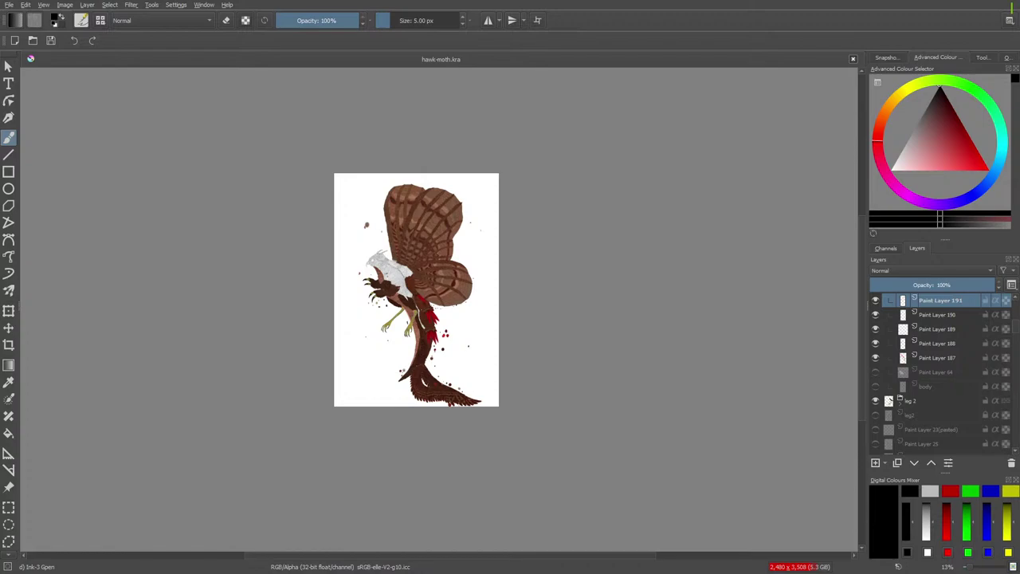
# Step: Examine the whole hawk-moth painting and the feather texture where the wings join the body
pyautogui.scroll(3, 135, 121)
pyautogui.scroll(-2, 175, 119)
pyautogui.scroll(3, 160, 119)
pyautogui.scroll(-4, 160, 119)
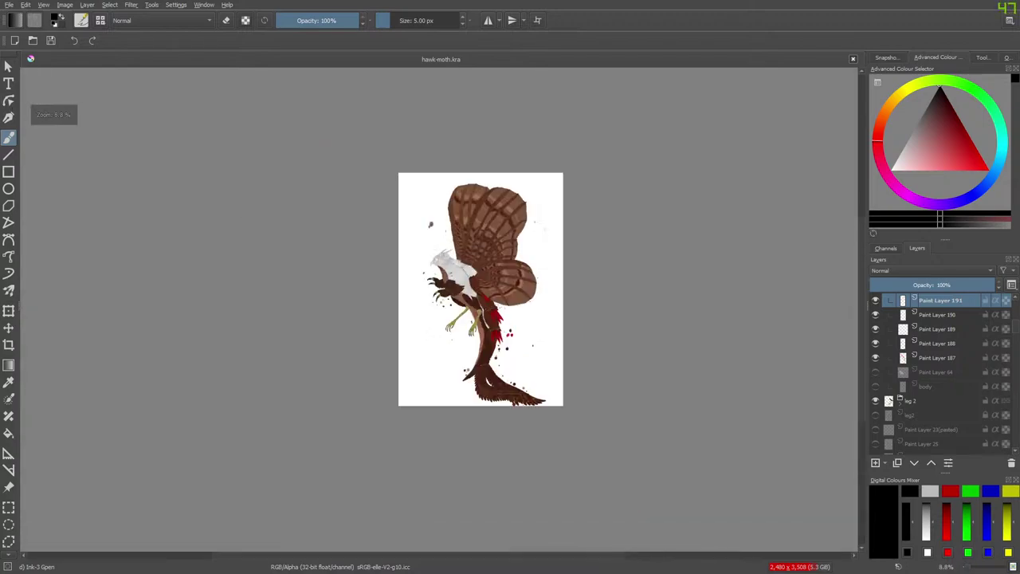
pyautogui.scroll(2, 345, 131)
pyautogui.scroll(-3, 398, 157)
pyautogui.scroll(-1, 315, 172)
pyautogui.scroll(5, 427, 200)
pyautogui.scroll(-4, 449, 284)
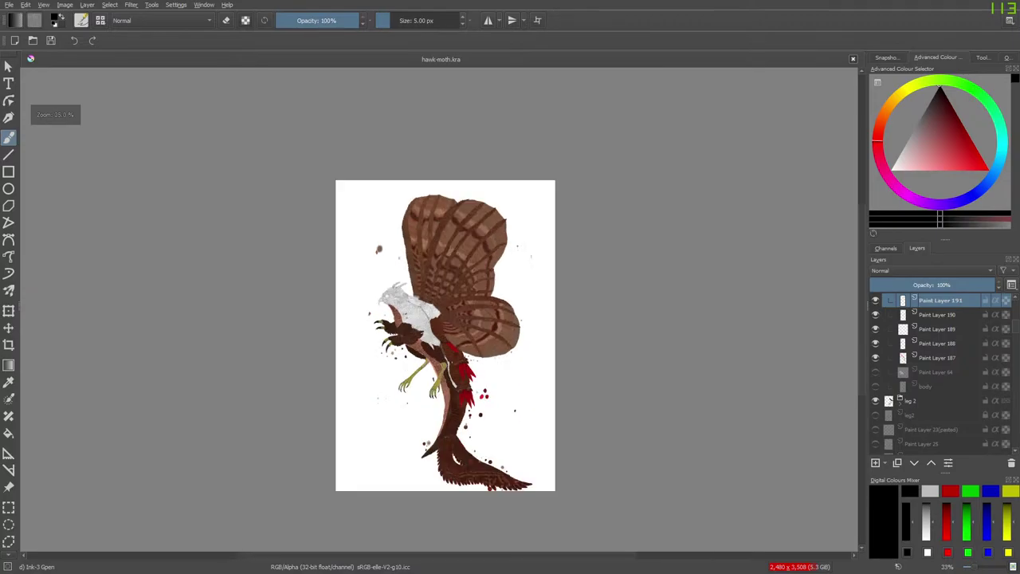
pyautogui.scroll(2, 520, 316)
pyautogui.press('+')
pyautogui.press('+')
pyautogui.press('+')
pyautogui.press('+')
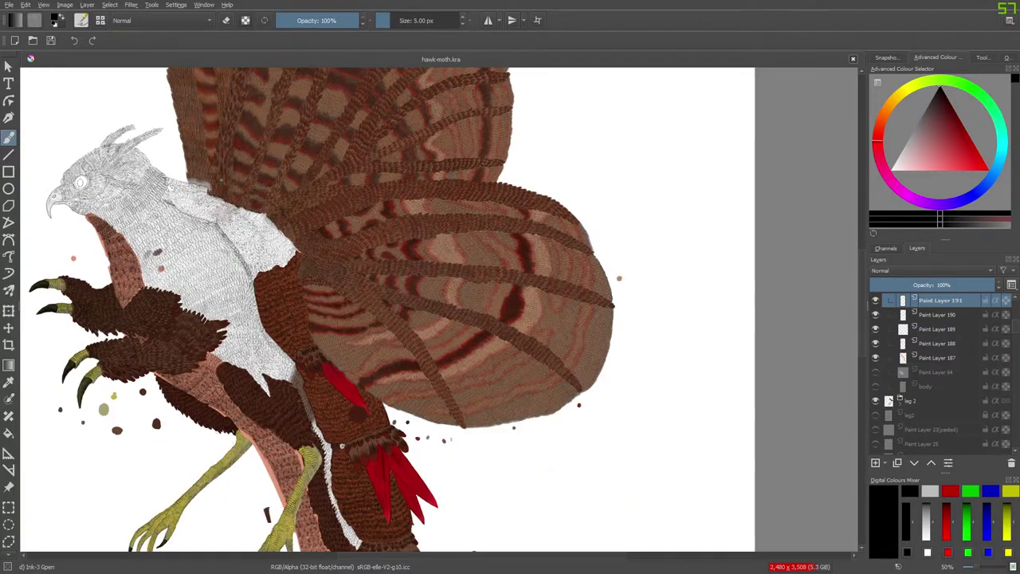
pyautogui.press('-')
pyautogui.press('-')
pyautogui.press('+')
pyautogui.press('+')
pyautogui.scroll(3, 195, 205)
pyautogui.scroll(-5, 192, 201)
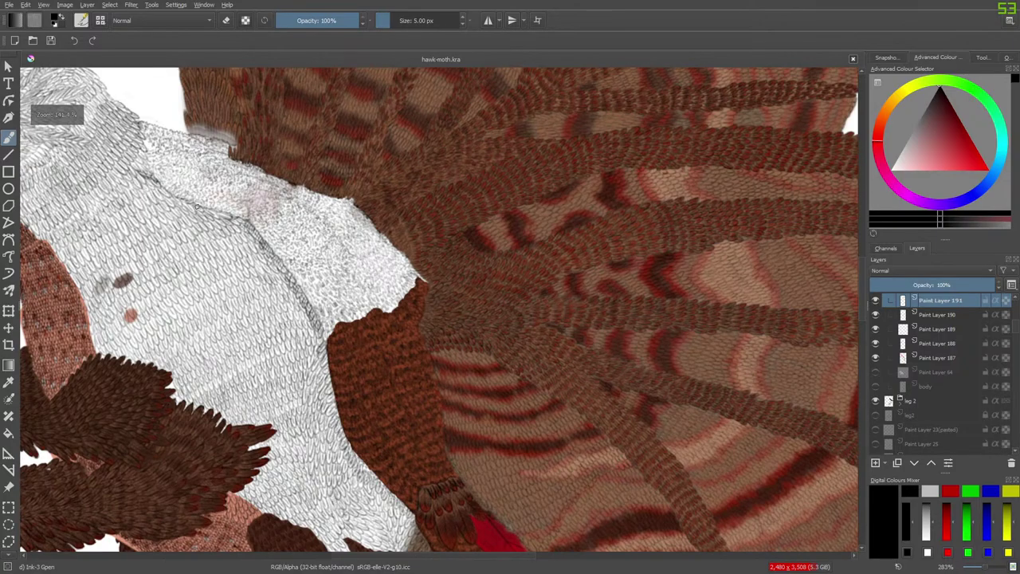
pyautogui.scroll(3, 179, 210)
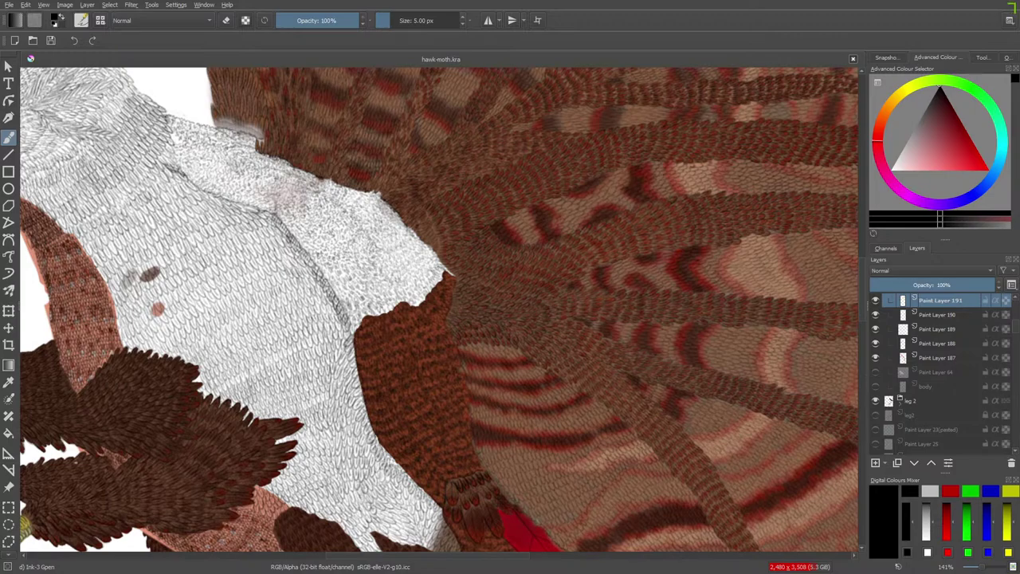
pyautogui.scroll(-5, 240, 204)
pyautogui.scroll(5, 155, 149)
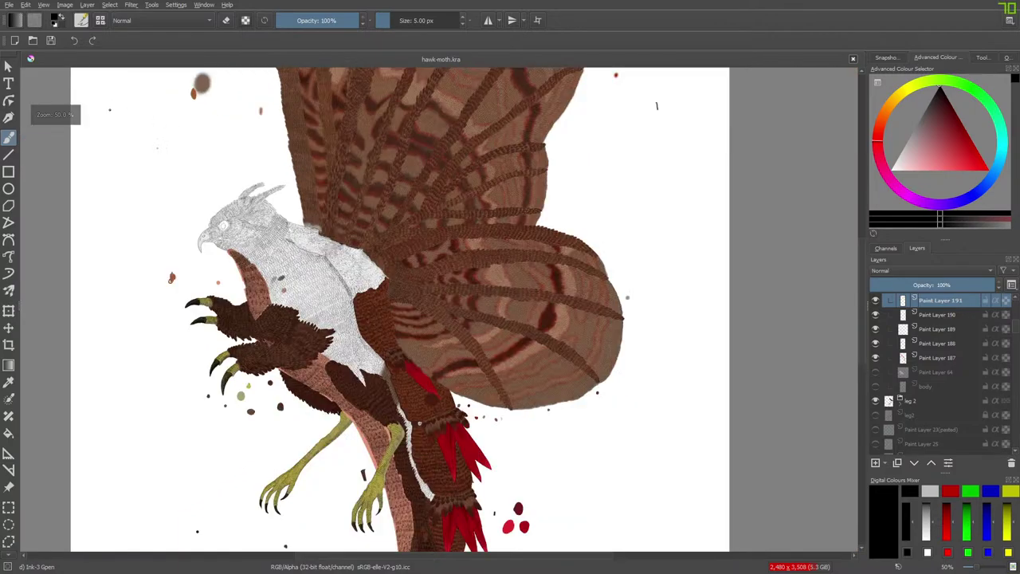
# Step: Inspect the uncoloured line art of the head closely, around the eye and beak
pyautogui.scroll(3, 243, 301)
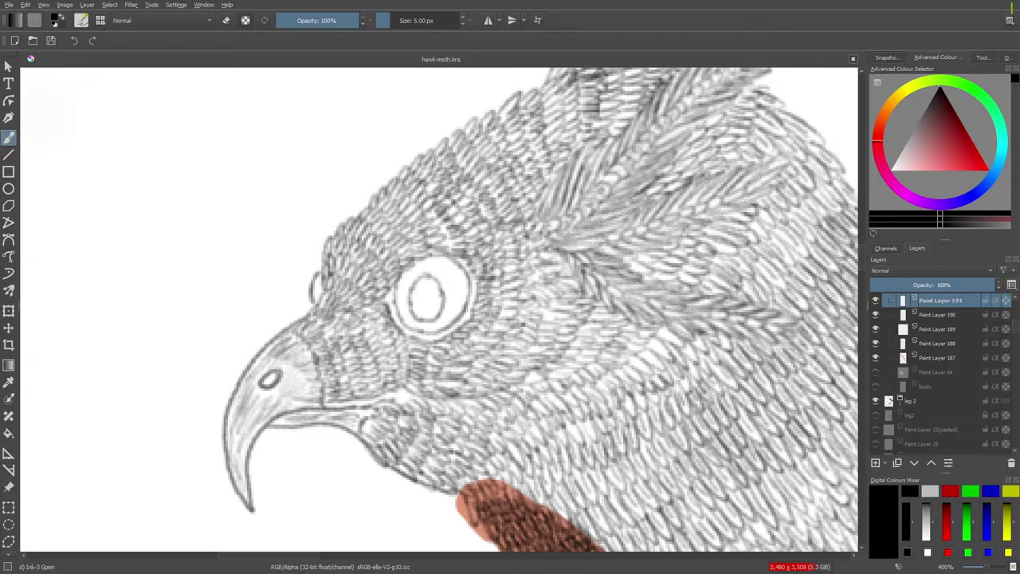
pyautogui.scroll(2, 546, 395)
pyautogui.scroll(-3, 549, 407)
pyautogui.scroll(2, 457, 409)
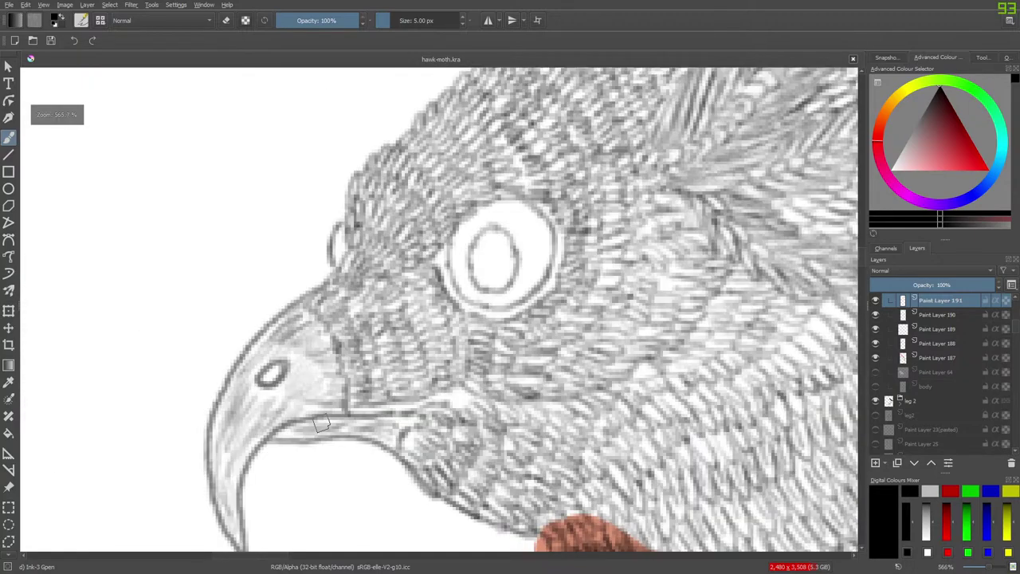
pyautogui.scroll(2, 262, 417)
pyautogui.scroll(-1, 260, 417)
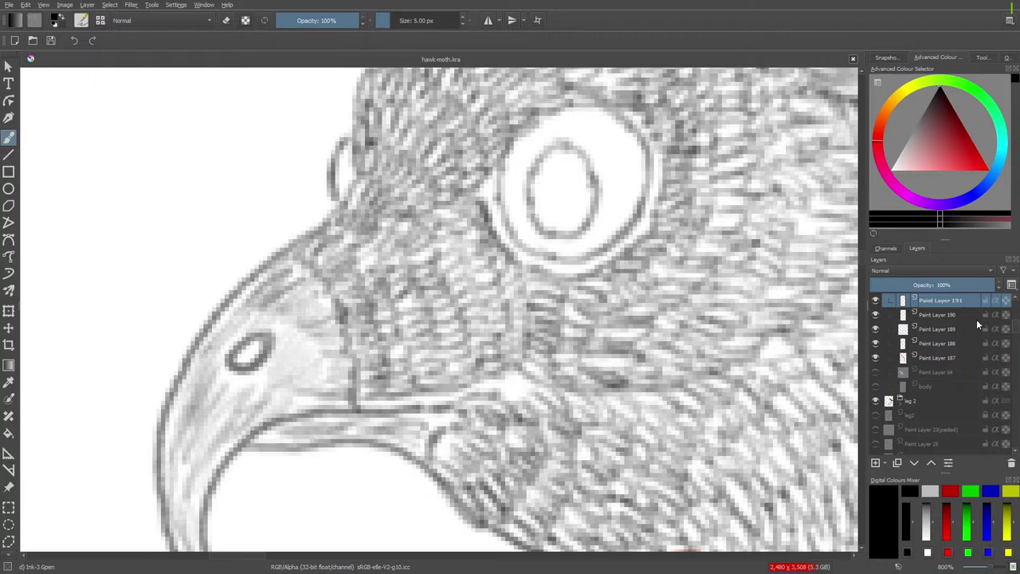
# Step: Collapse Group 62 in the layer stack and look through the layers down to the tail end
pyautogui.scroll(5, 1017, 327)
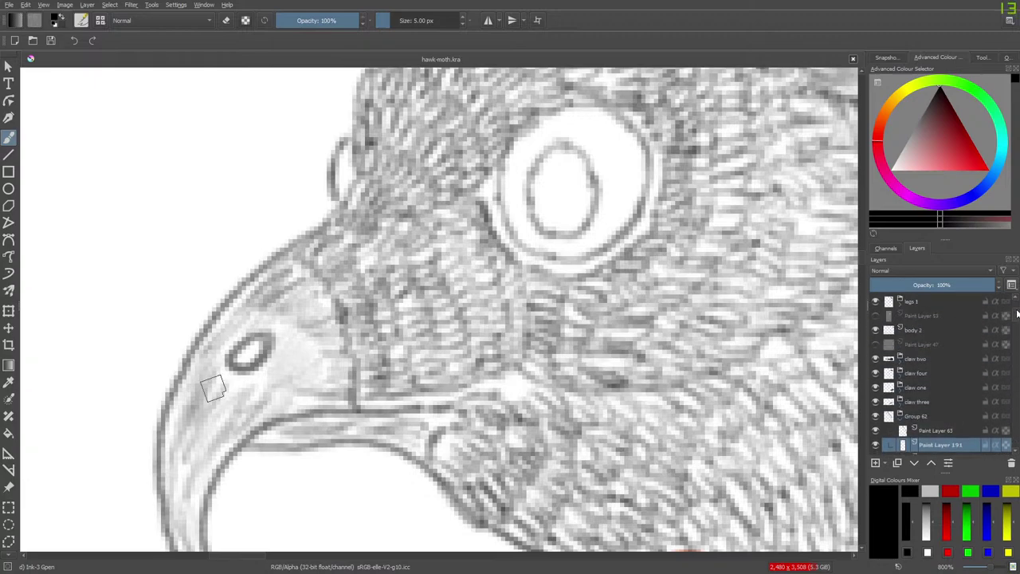
pyautogui.moveTo(1017, 317)
pyautogui.mouseDown()
pyautogui.moveTo(1017, 335)
pyautogui.moveTo(1017, 317)
pyautogui.mouseUp()
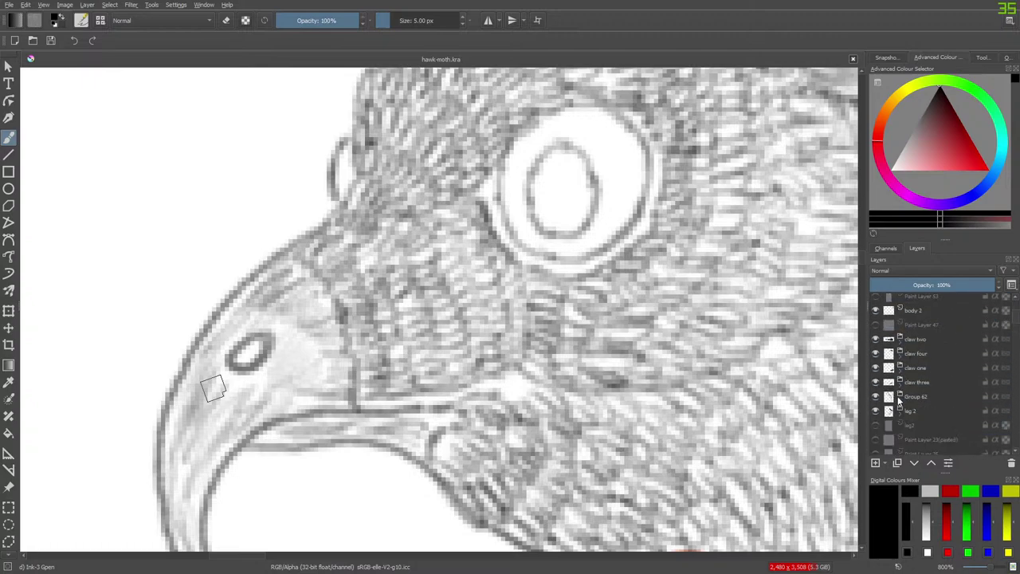
pyautogui.scroll(-5, 1017, 327)
pyautogui.scroll(-10, 1017, 327)
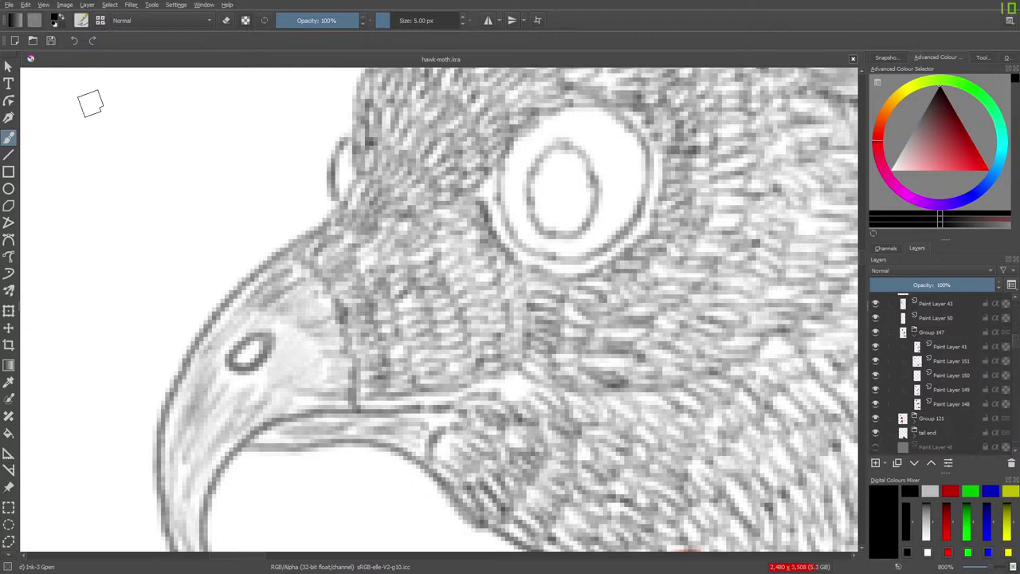
# Step: Switch the brush preset to Pencil-2 and set its size to 5.19 px
pyautogui.click(82, 22)
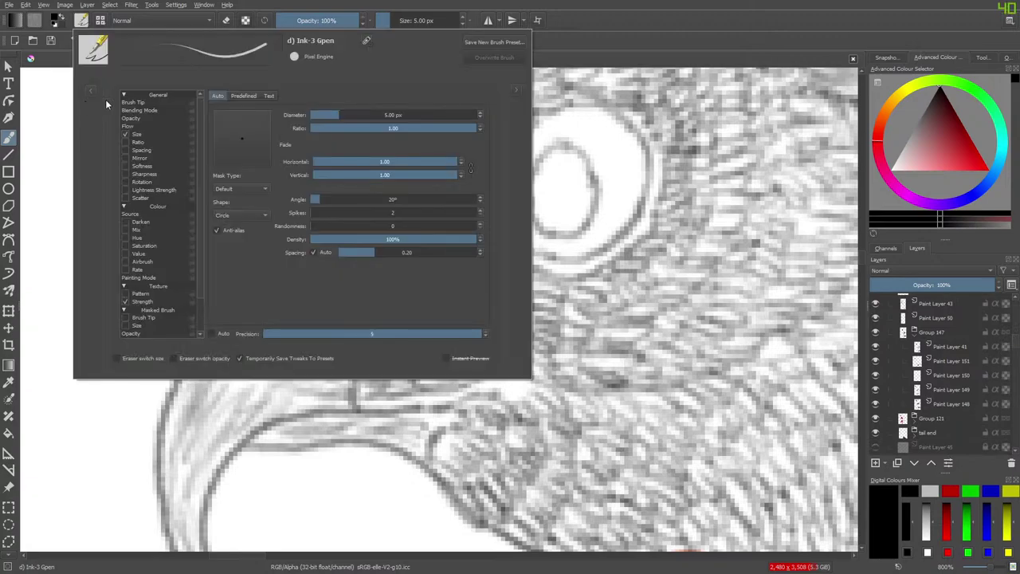
pyautogui.click(90, 93)
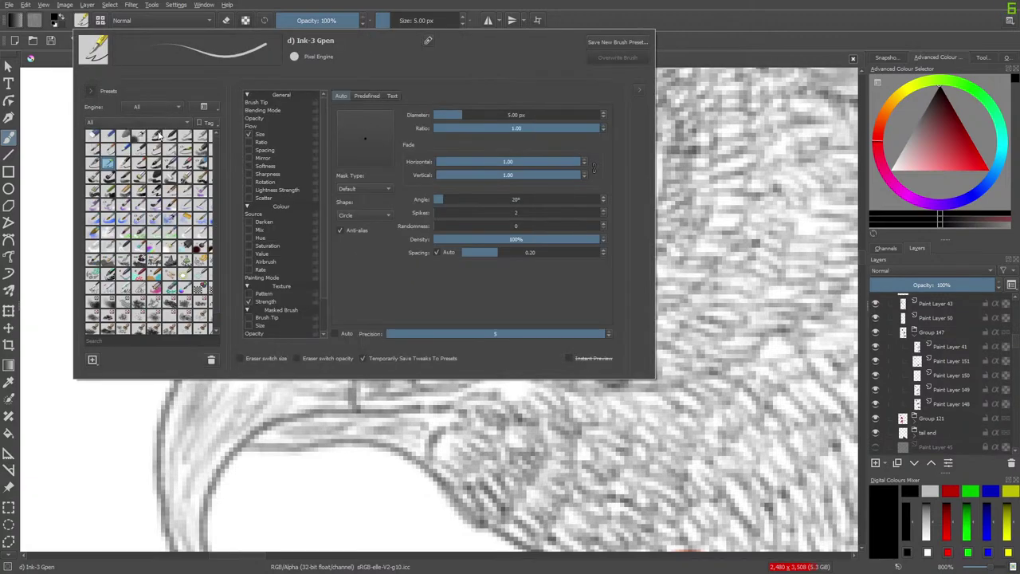
pyautogui.click(141, 149)
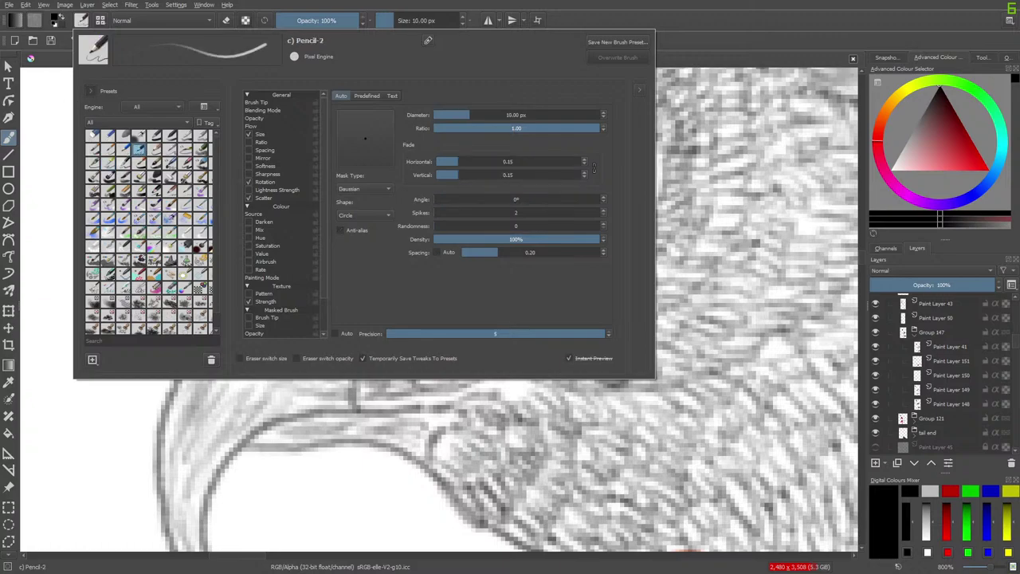
pyautogui.rightClick(50, 102)
pyautogui.click(81, 81)
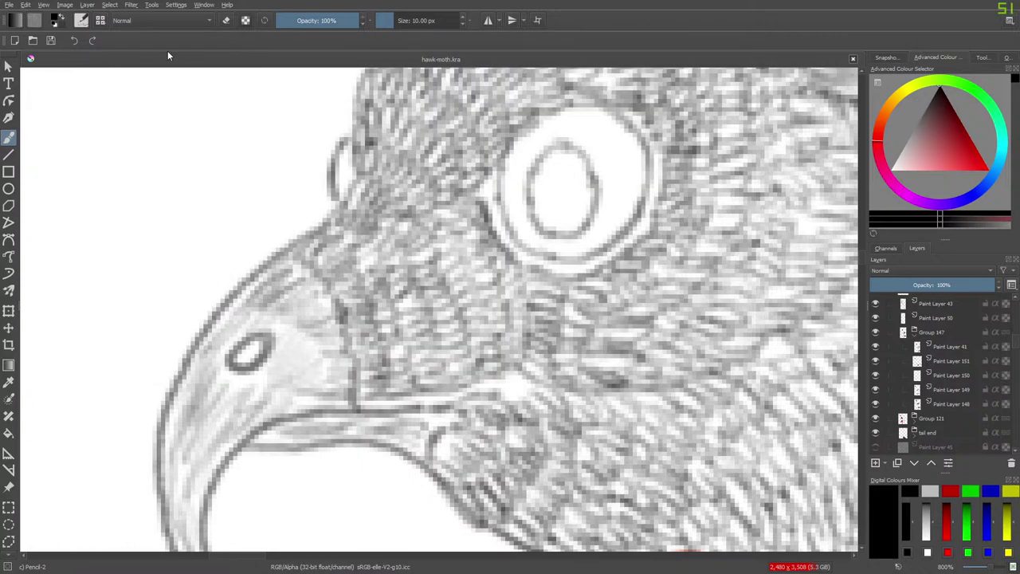
pyautogui.moveTo(395, 19); pyautogui.dragTo(391, 18)
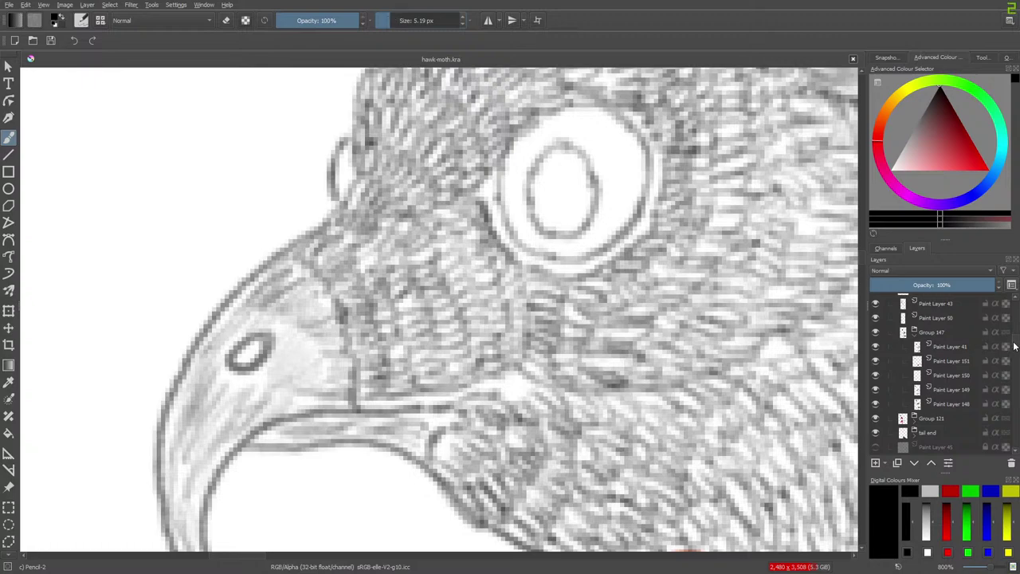
# Step: Collapse the layer groups Group 146, Group 124, wing 1 and tail to tidy the layer stack
pyautogui.moveTo(1017, 344)
pyautogui.mouseDown()
pyautogui.moveTo(1017, 366)
pyautogui.moveTo(1016, 356)
pyautogui.mouseUp()
pyautogui.click(900, 362)
pyautogui.click(899, 377)
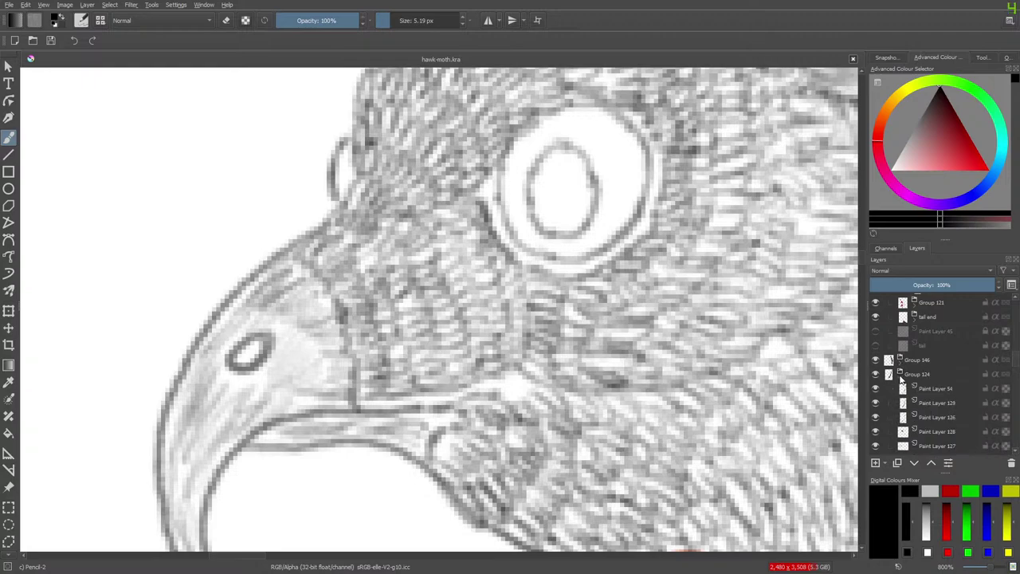
pyautogui.click(899, 377)
pyautogui.click(899, 391)
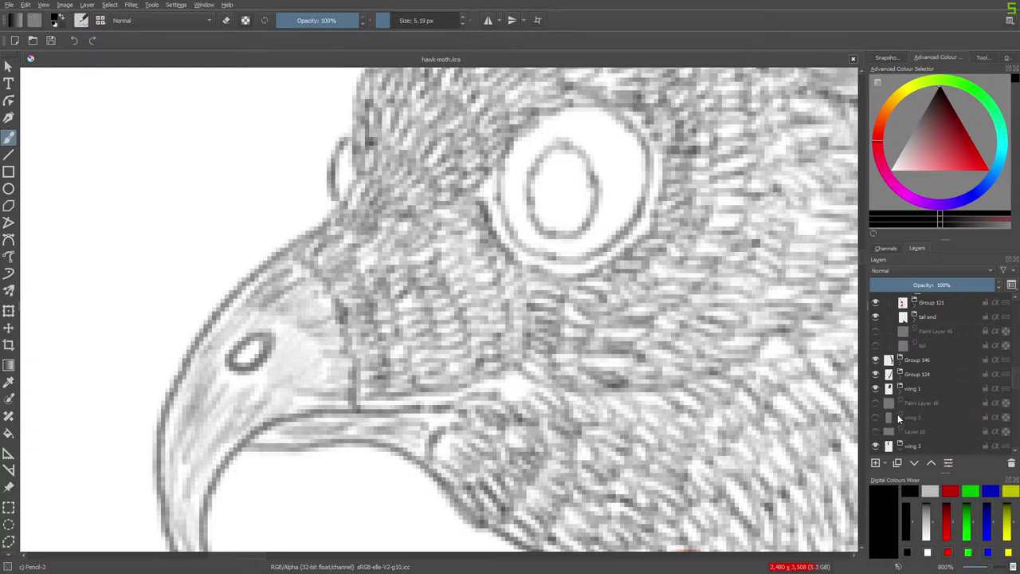
pyautogui.scroll(-5, 1010, 390)
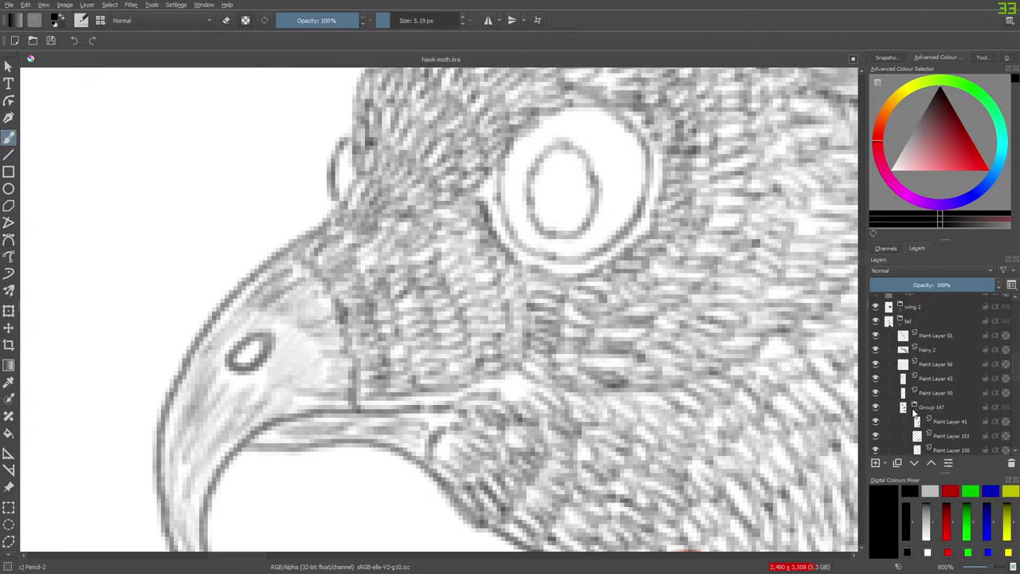
pyautogui.click(900, 319)
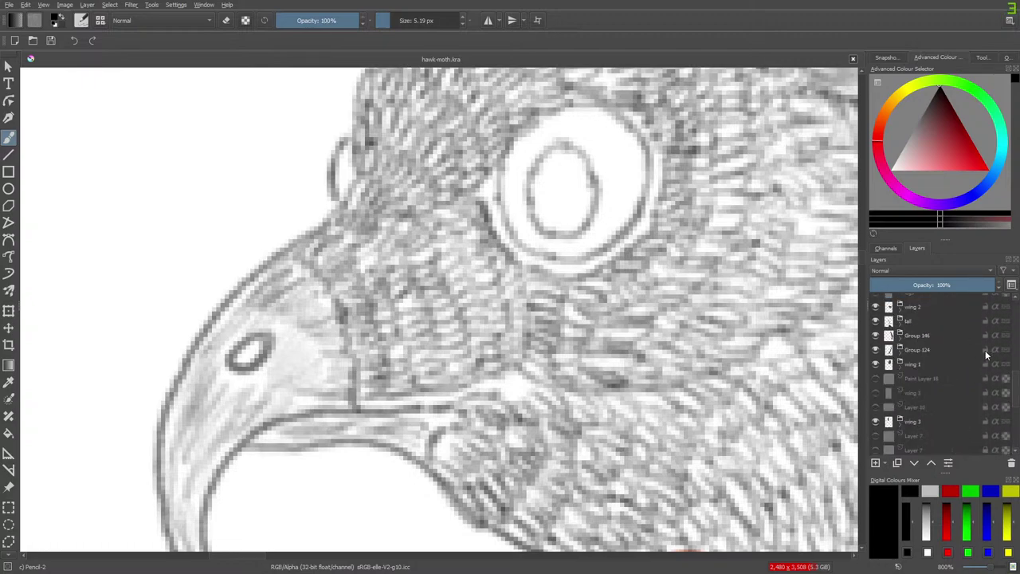
# Step: Check what the head layer inside the head group contains by hiding it and showing it again
pyautogui.scroll(3, 1018, 360)
pyautogui.scroll(5, 1018, 361)
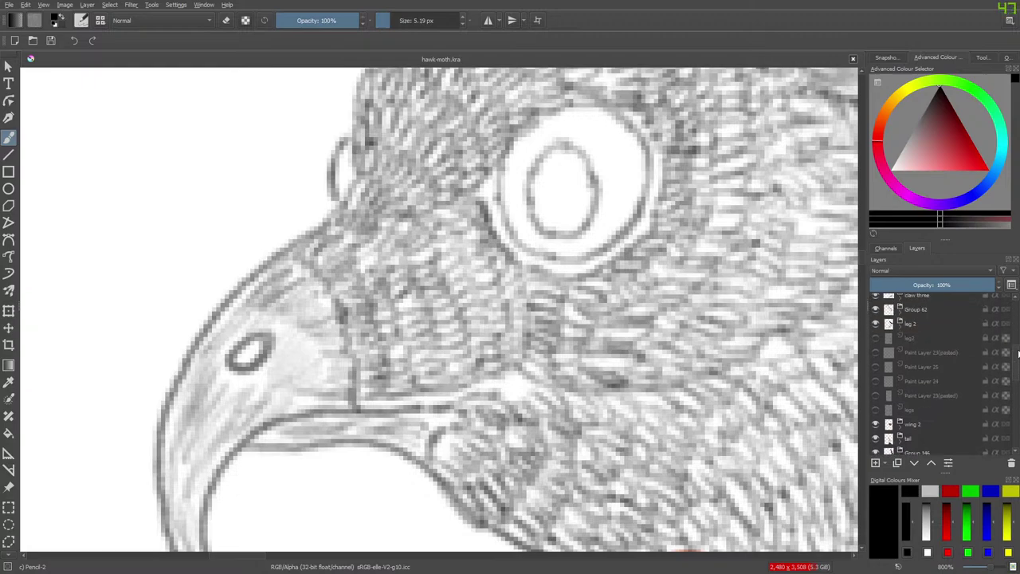
pyautogui.scroll(5, 1018, 327)
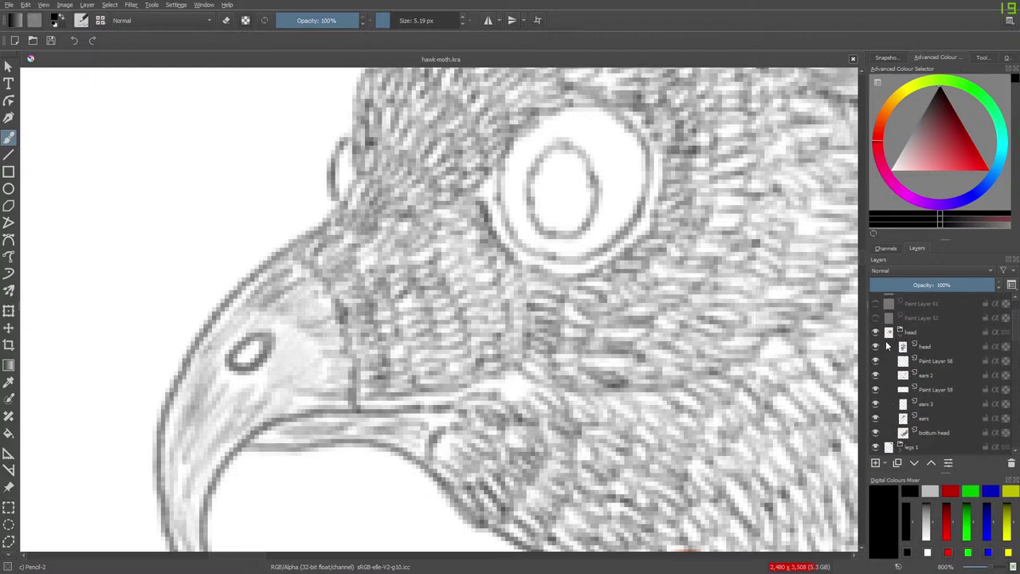
pyautogui.click(876, 346)
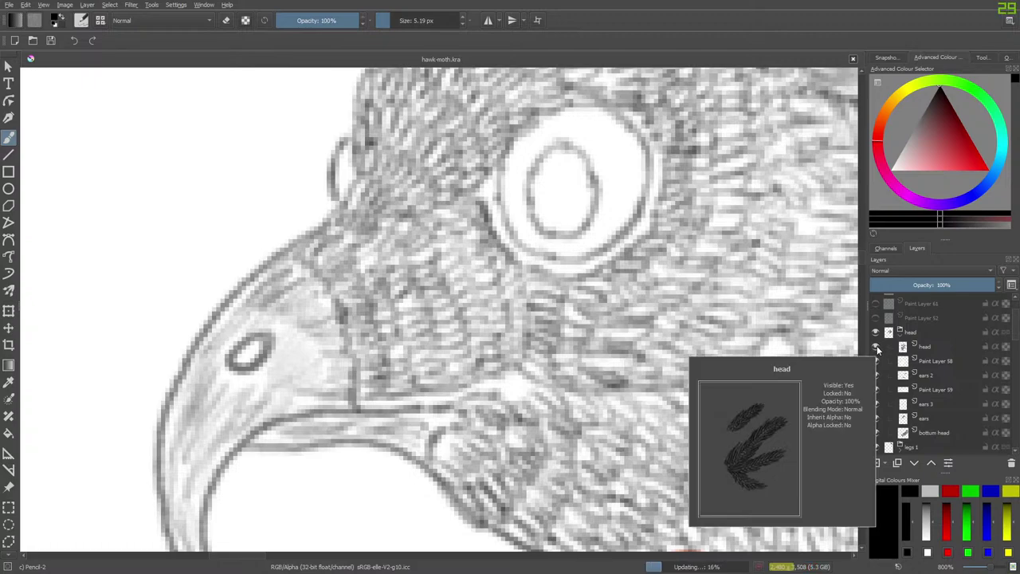
pyautogui.click(877, 347)
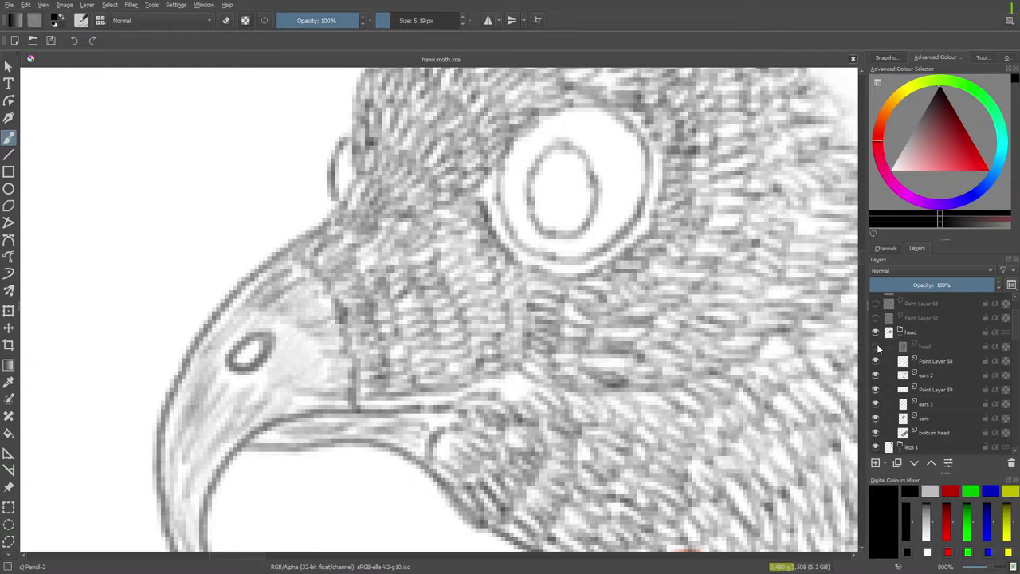
pyautogui.click(876, 347)
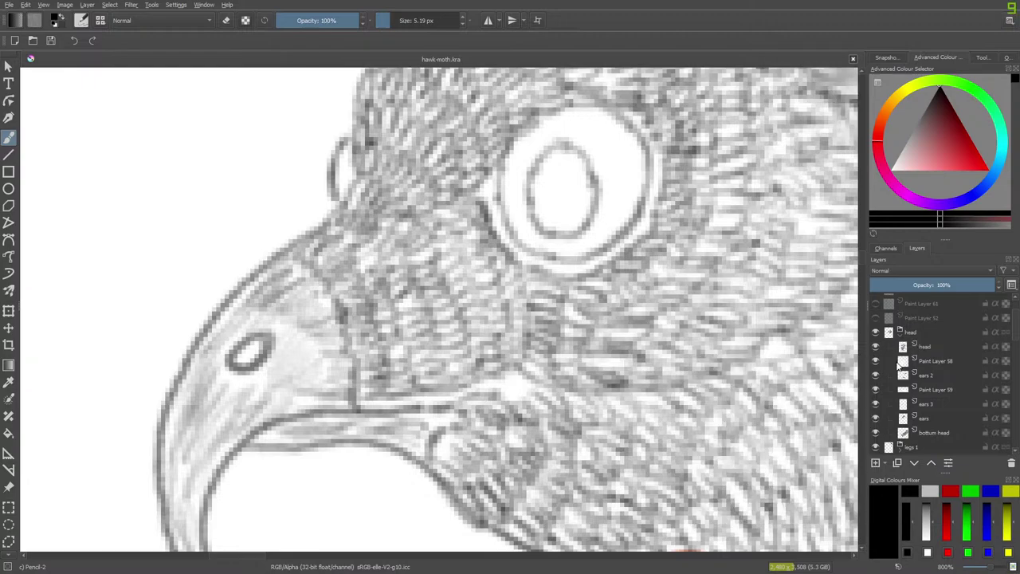
# Step: Check what the ears layer contains by toggling its visibility with the whole head in view, leaving it visible
pyautogui.click(876, 418)
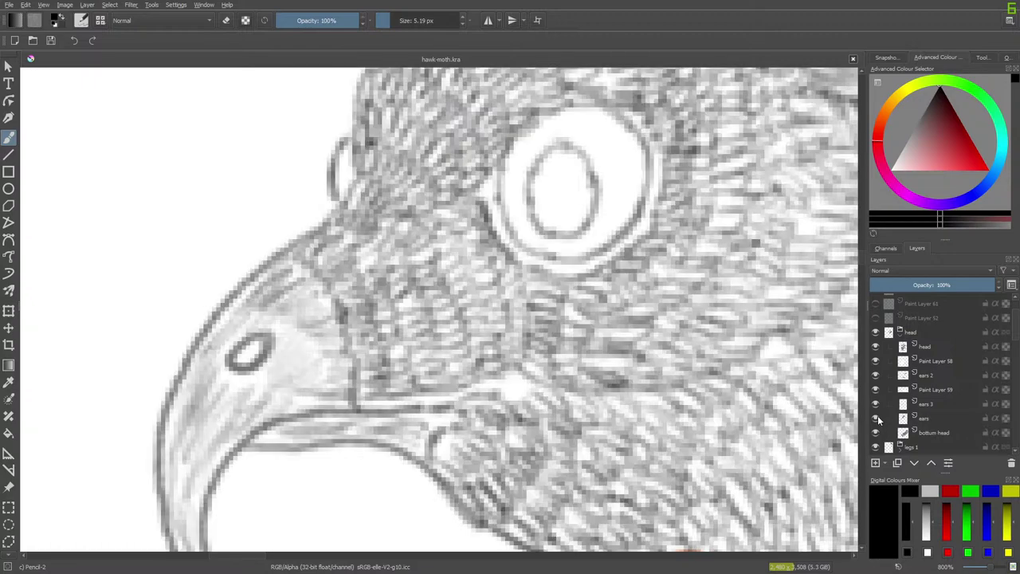
pyautogui.click(878, 418)
pyautogui.click(877, 418)
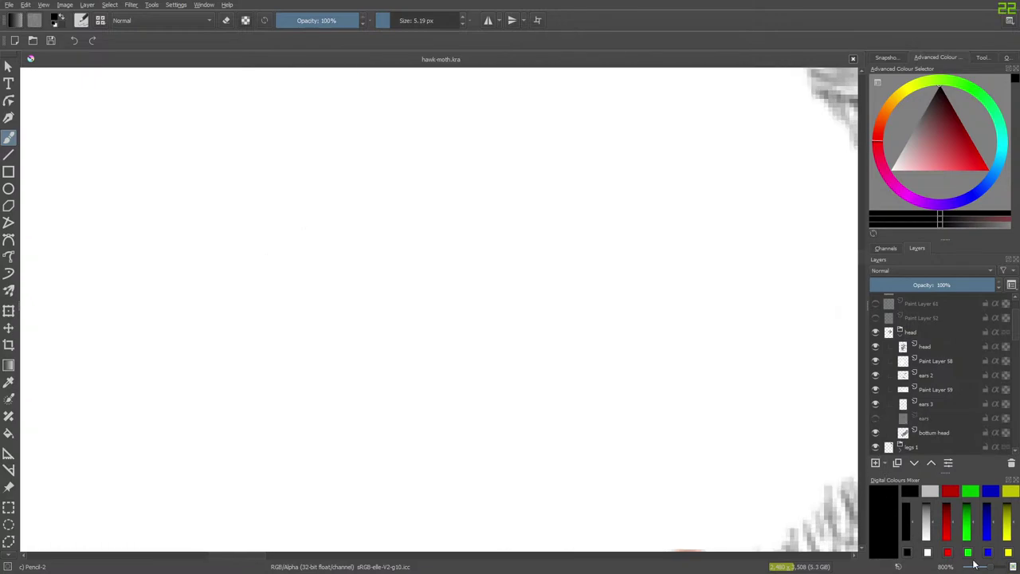
pyautogui.moveTo(993, 566); pyautogui.dragTo(990, 567)
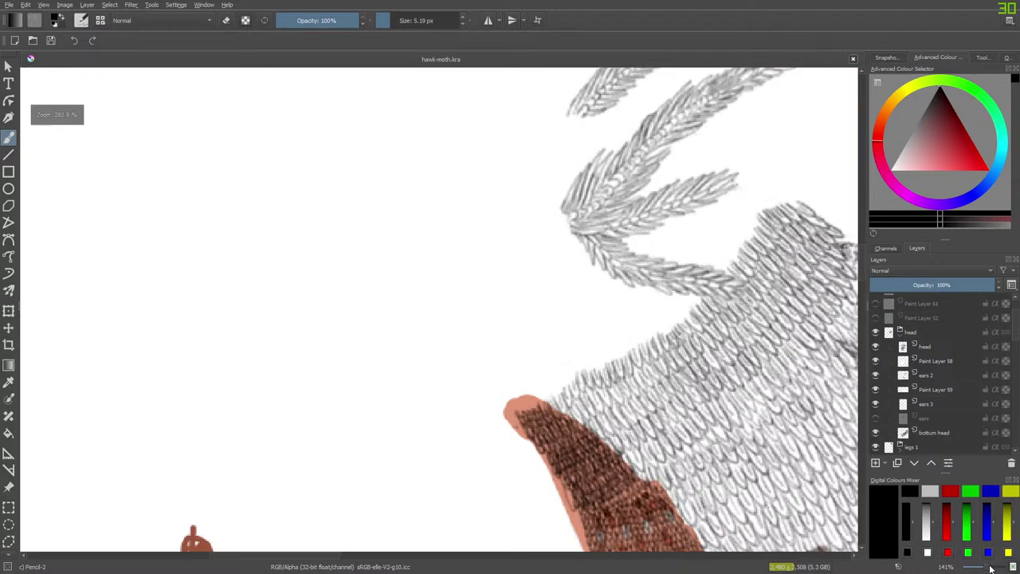
pyautogui.click(877, 419)
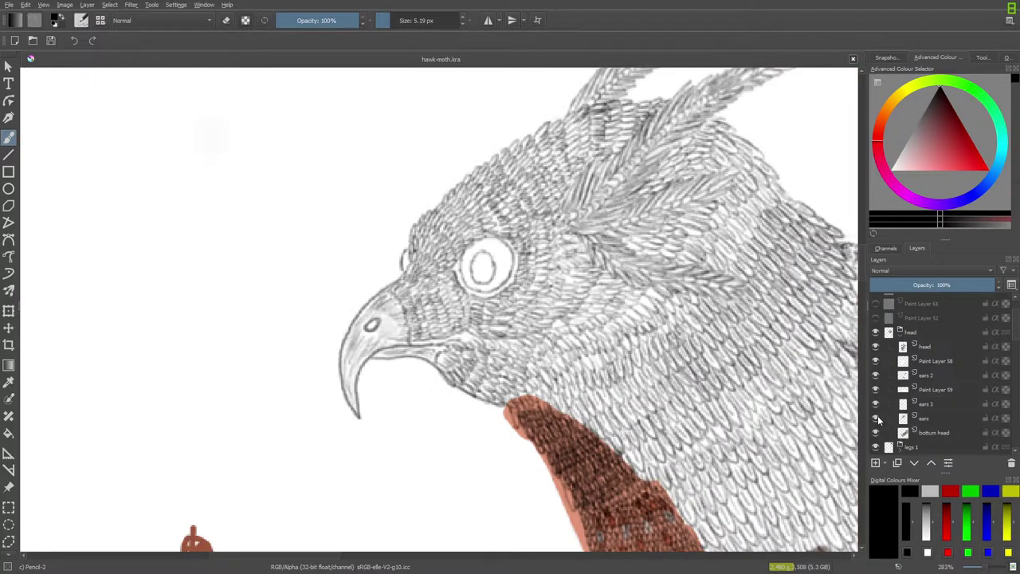
pyautogui.click(878, 419)
pyautogui.click(879, 419)
# Step: On the ears layer, select the front of the beak with a rectangular selection and move it away from the face
pyautogui.click(930, 418)
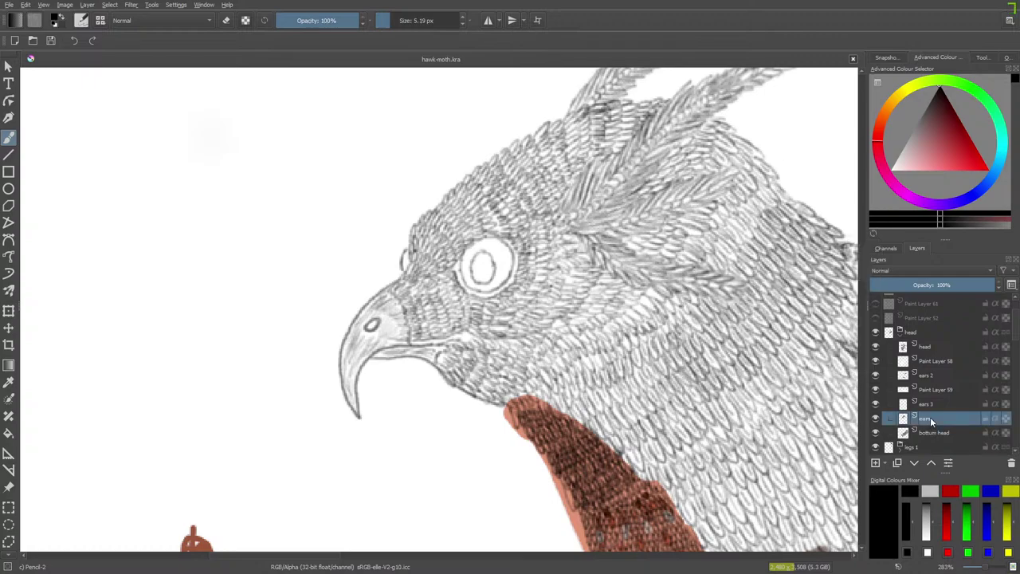
pyautogui.moveTo(930, 417)
pyautogui.click(8, 508)
pyautogui.moveTo(309, 296); pyautogui.dragTo(382, 430)
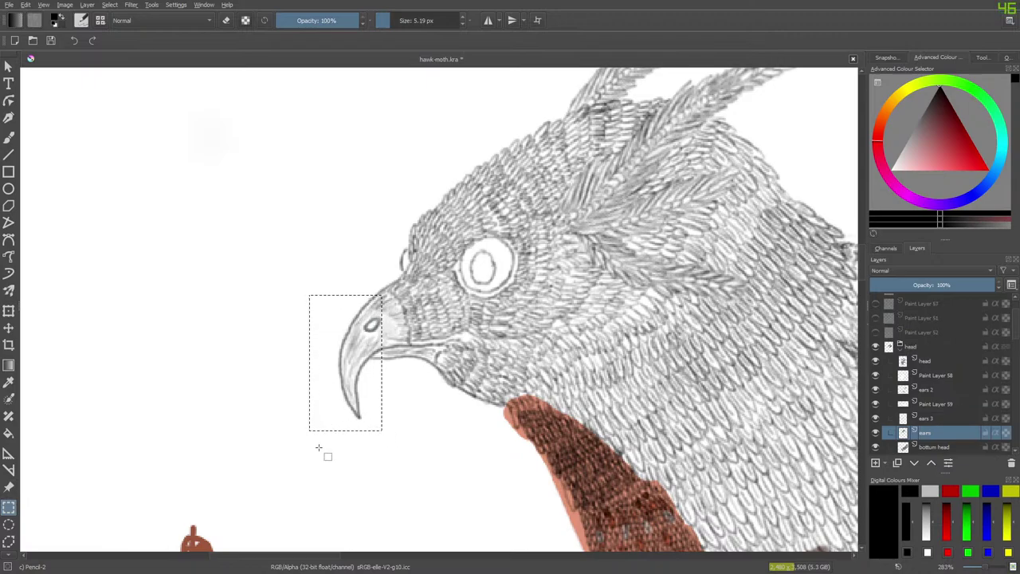
pyautogui.click(9, 328)
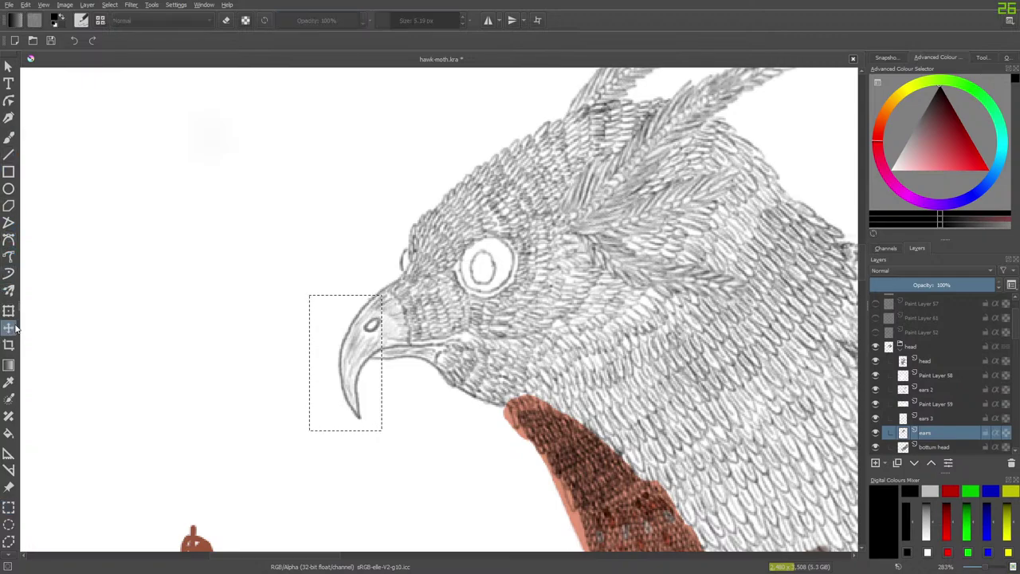
pyautogui.moveTo(348, 335); pyautogui.dragTo(316, 340)
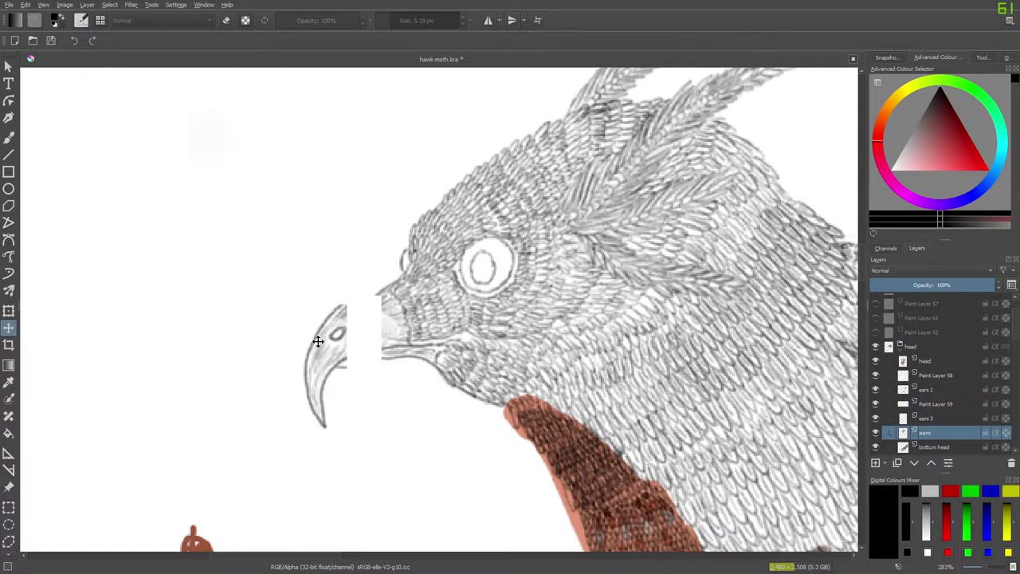
pyautogui.hotkey('ctrl', 'shift', 'a')
pyautogui.hotkey('ctrl', 'shift', 'd')
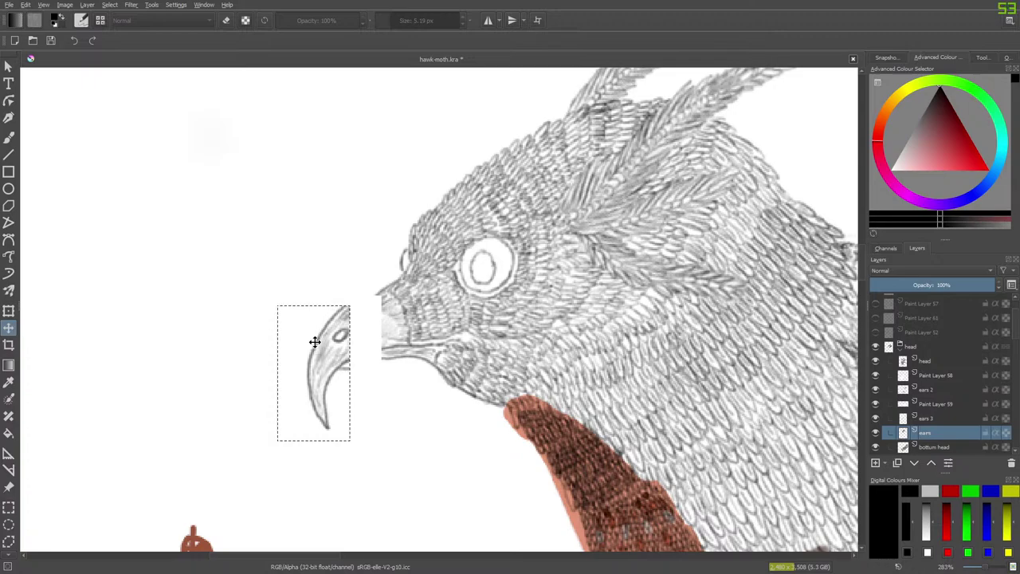
# Step: Try shrinking and repositioning the selected beak piece with the Transform tool
pyautogui.click(8, 310)
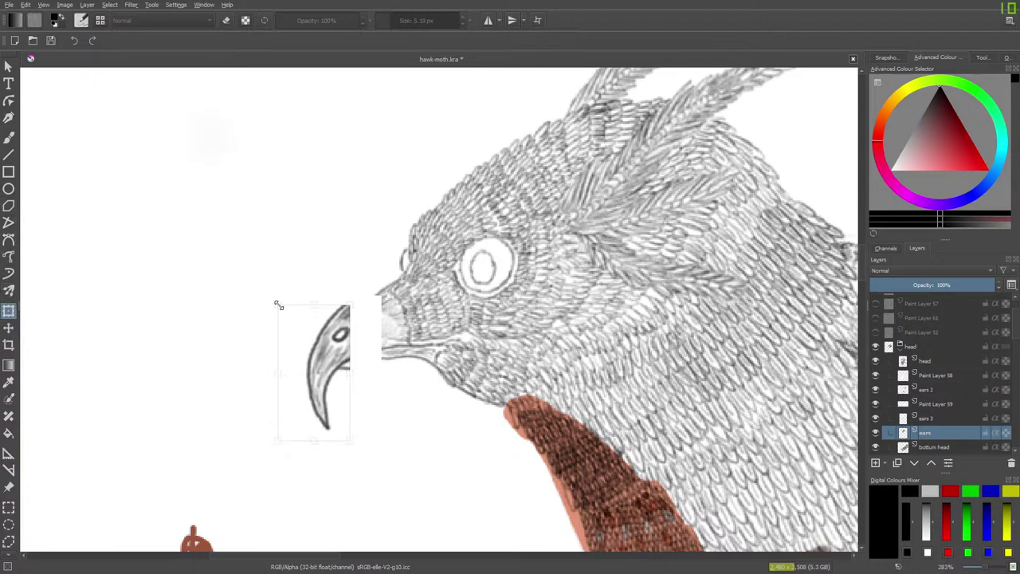
pyautogui.moveTo(278, 307); pyautogui.dragTo(291, 327)
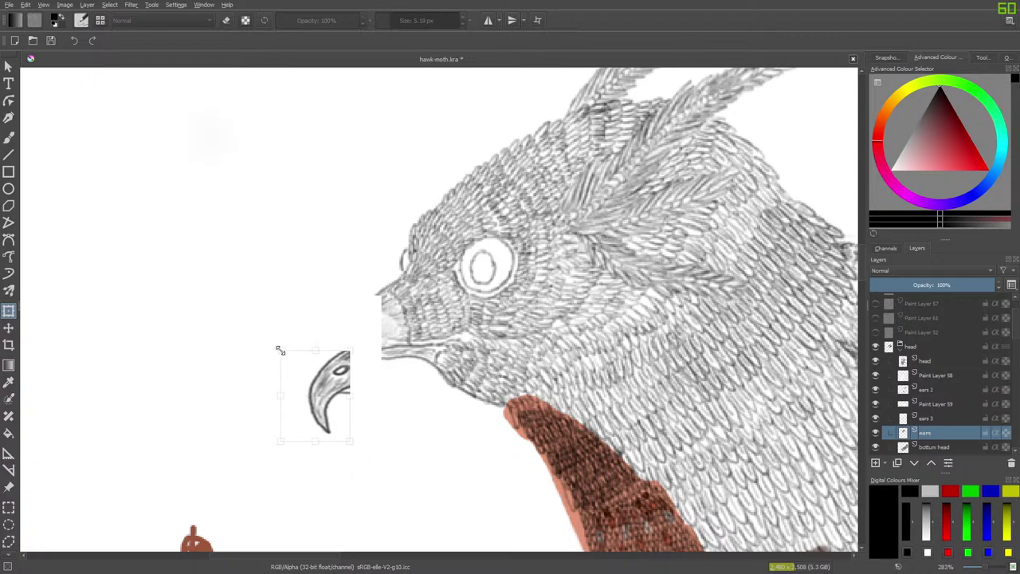
pyautogui.moveTo(321, 358); pyautogui.dragTo(305, 341)
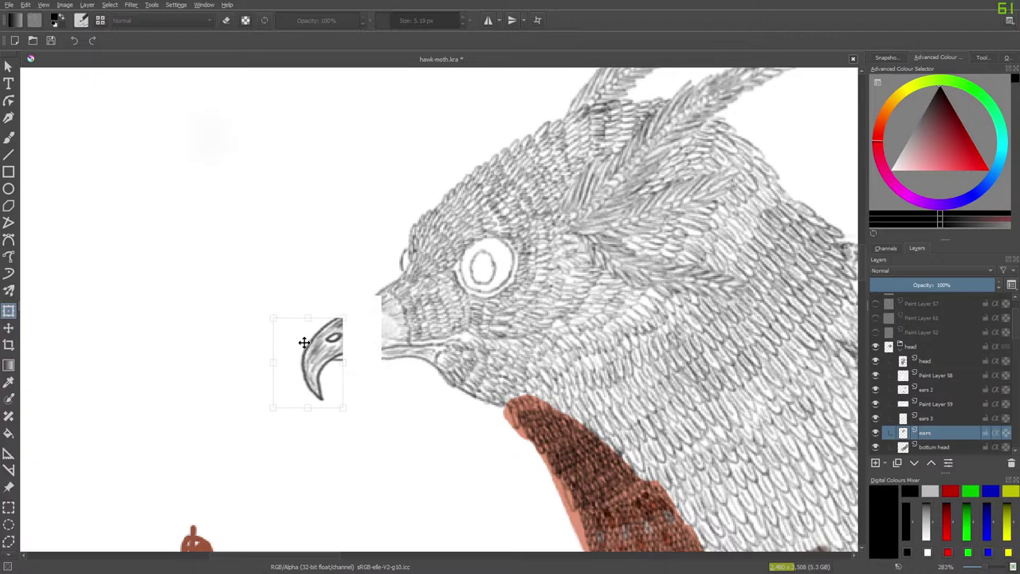
pyautogui.moveTo(305, 342); pyautogui.dragTo(305, 341)
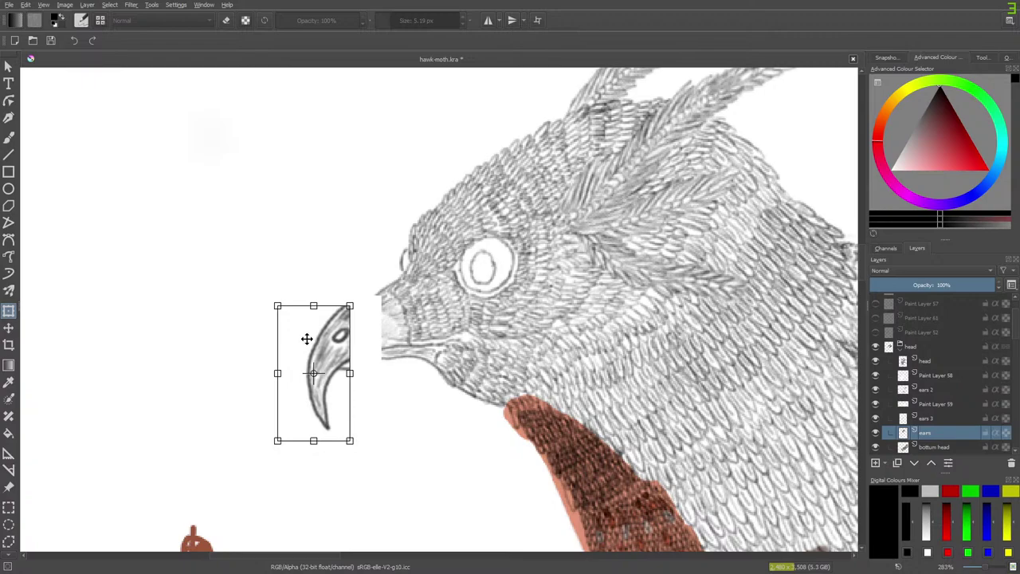
# Step: Add a new paint layer directly above the ears layer and clear the selection around the beak piece, with the freehand brush active
pyautogui.click(10, 138)
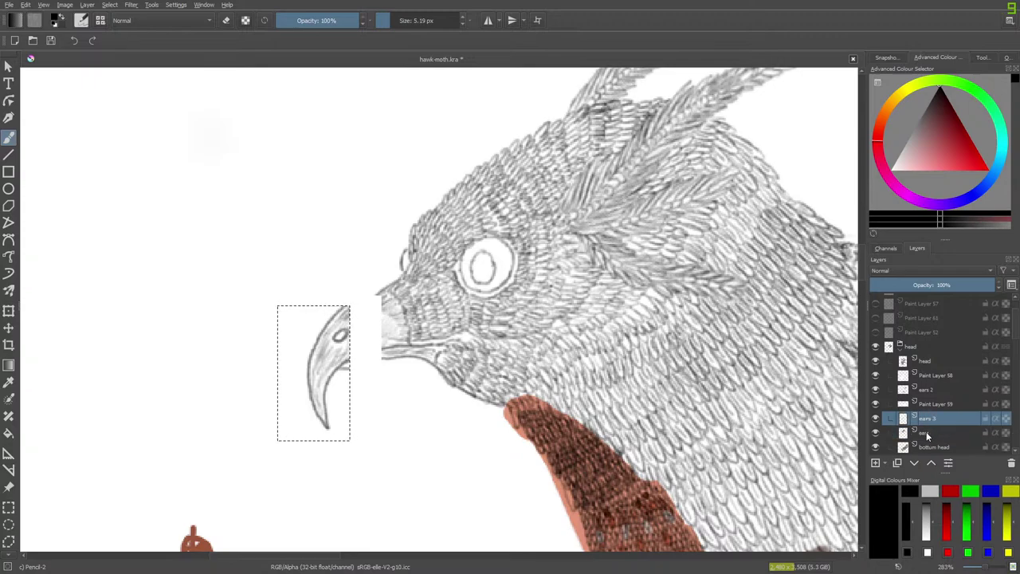
pyautogui.click(875, 463)
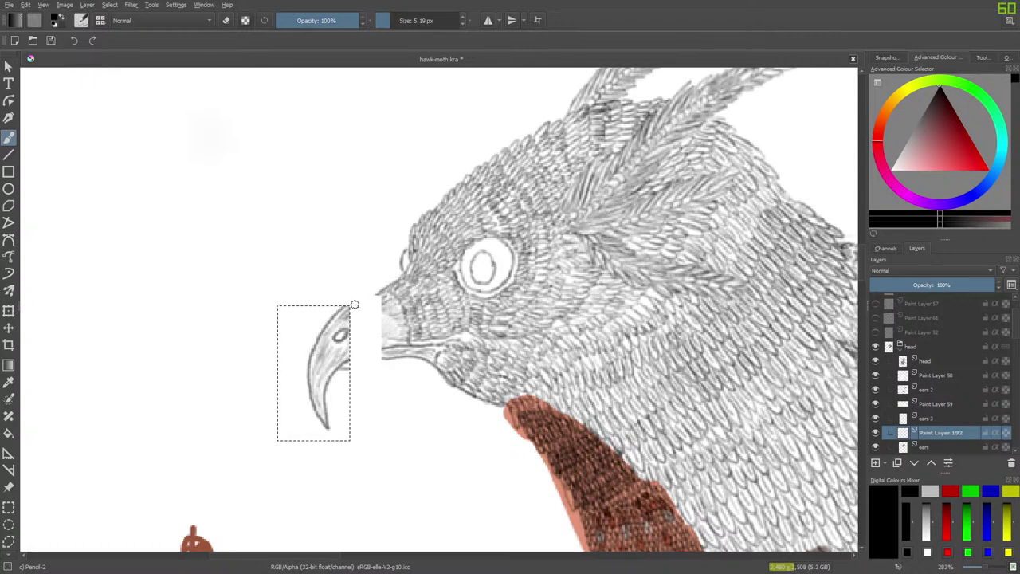
pyautogui.click(110, 4)
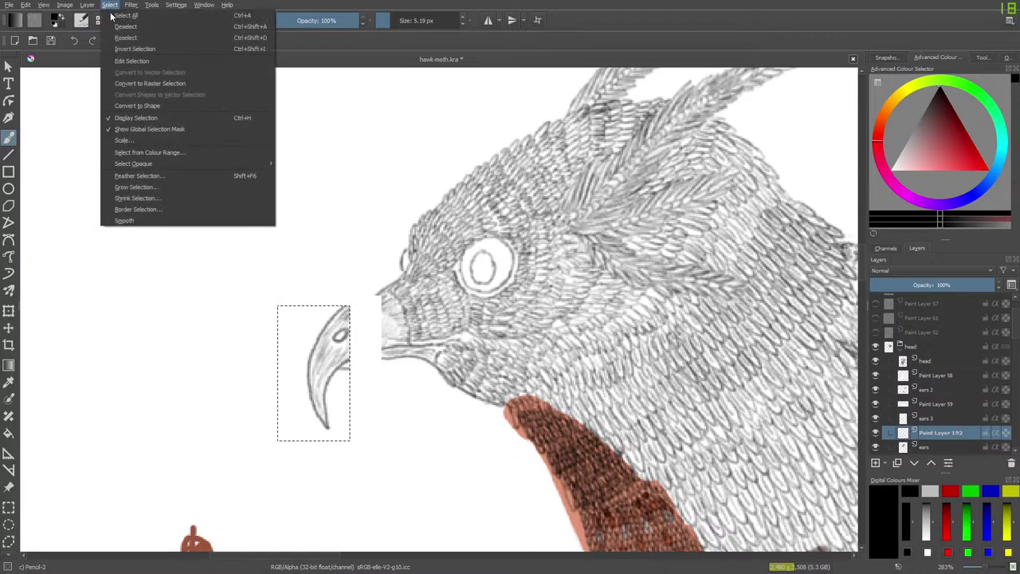
pyautogui.click(116, 30)
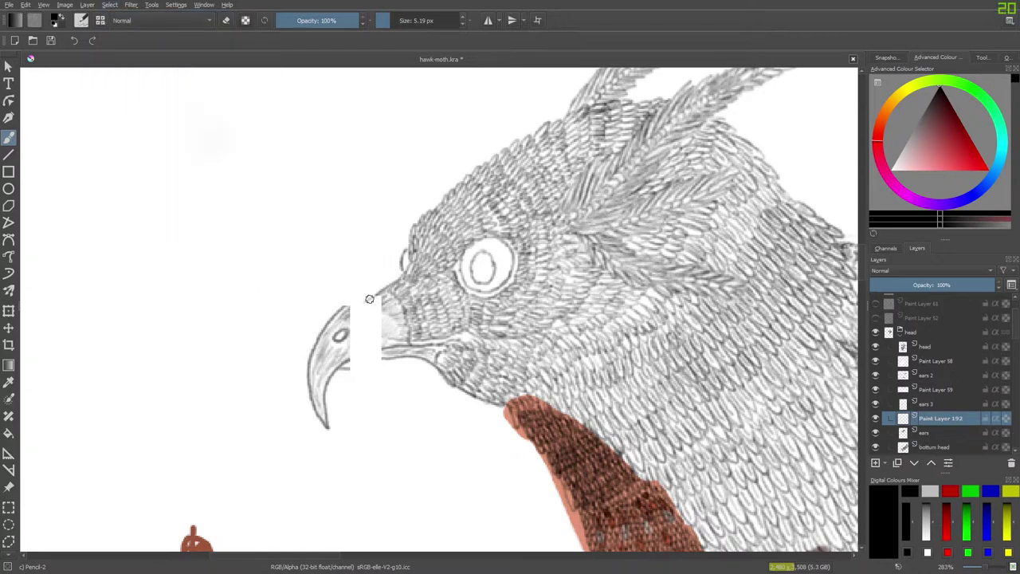
# Step: Sketch a smaller hooked beak with a nostril on the new layer using Pencil-2, bridging the gap to the face
pyautogui.moveTo(364, 300); pyautogui.dragTo(345, 311)
pyautogui.moveTo(323, 336)
pyautogui.mouseDown()
pyautogui.moveTo(323, 403)
pyautogui.moveTo(335, 367)
pyautogui.moveTo(325, 392)
pyautogui.moveTo(360, 352)
pyautogui.moveTo(388, 349)
pyautogui.mouseUp()
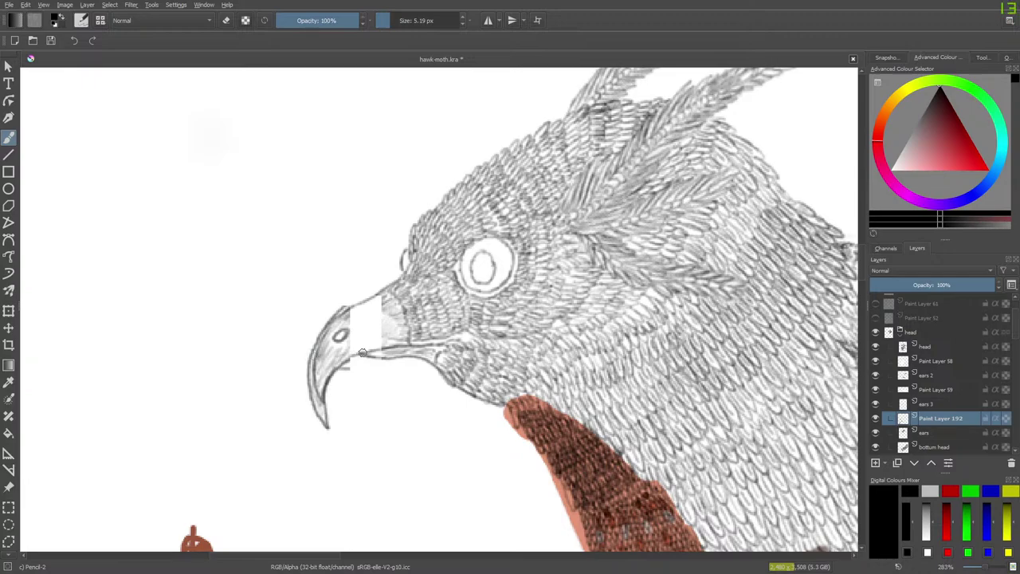
pyautogui.moveTo(374, 294)
pyautogui.mouseDown()
pyautogui.moveTo(326, 357)
pyautogui.moveTo(334, 333)
pyautogui.moveTo(326, 358)
pyautogui.mouseUp()
pyautogui.moveTo(348, 314)
pyautogui.mouseDown()
pyautogui.moveTo(326, 351)
pyautogui.moveTo(337, 386)
pyautogui.moveTo(344, 367)
pyautogui.mouseUp()
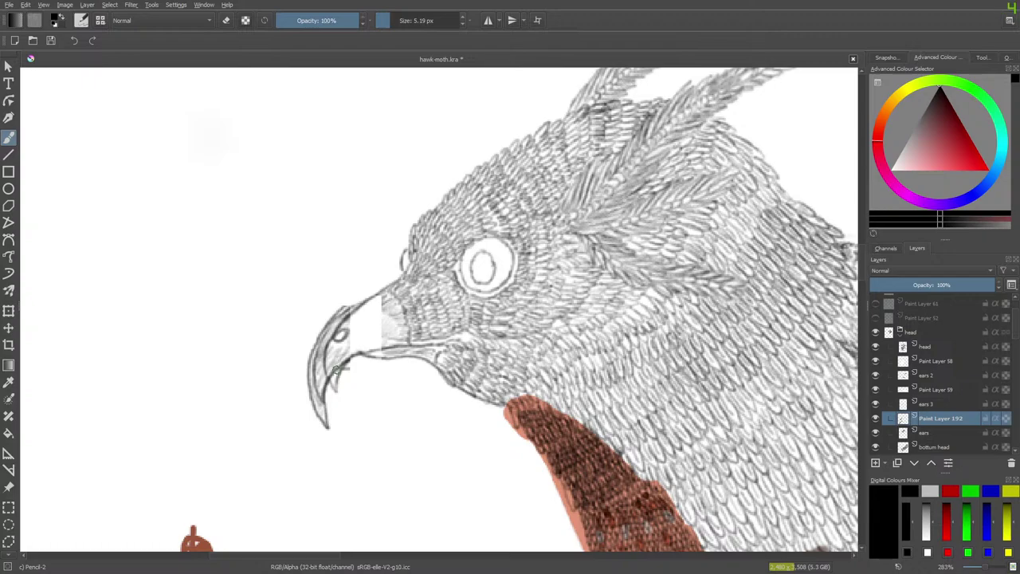
pyautogui.moveTo(356, 353)
pyautogui.mouseDown()
pyautogui.moveTo(334, 388)
pyautogui.moveTo(327, 349)
pyautogui.mouseUp()
pyautogui.moveTo(351, 315); pyautogui.dragTo(343, 308)
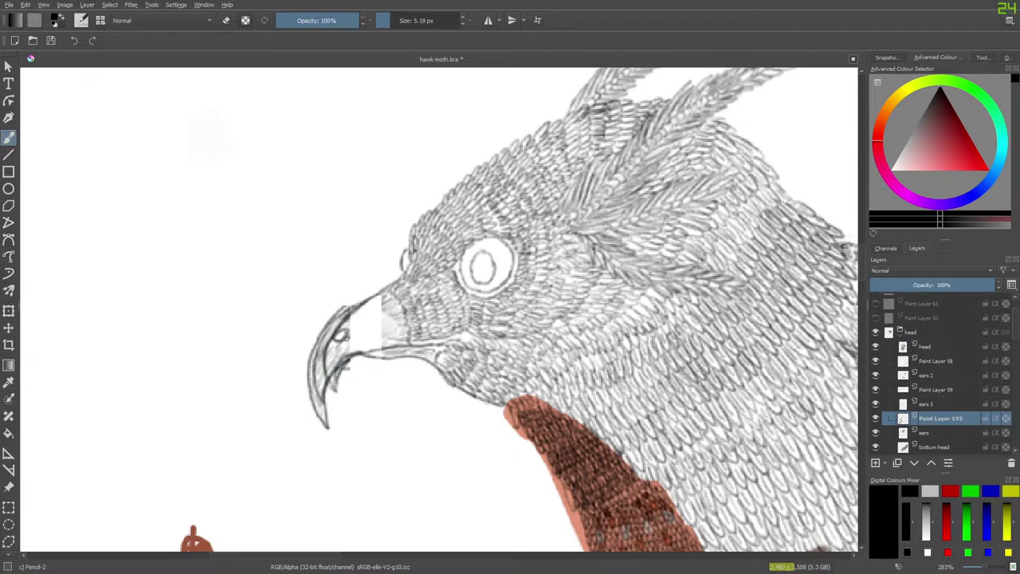
pyautogui.moveTo(341, 335); pyautogui.dragTo(356, 339)
# Step: Erase the messy inner strokes of the sketched beak with Eraser Circle, and redraw its nostril and hooked tip with Pencil-2
pyautogui.press('e')
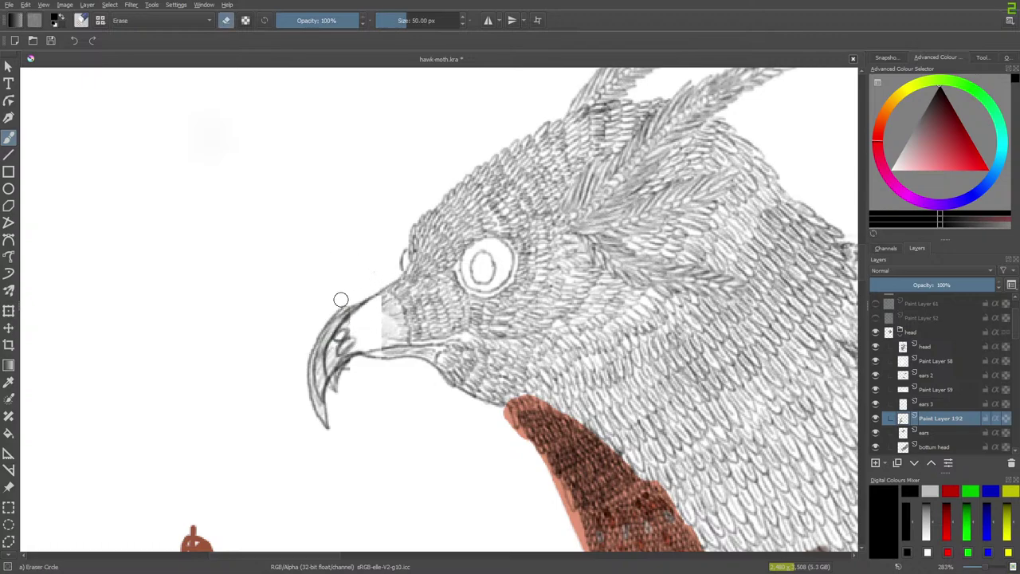
pyautogui.moveTo(327, 319)
pyautogui.mouseDown()
pyautogui.moveTo(307, 392)
pyautogui.moveTo(314, 415)
pyautogui.moveTo(317, 391)
pyautogui.mouseUp()
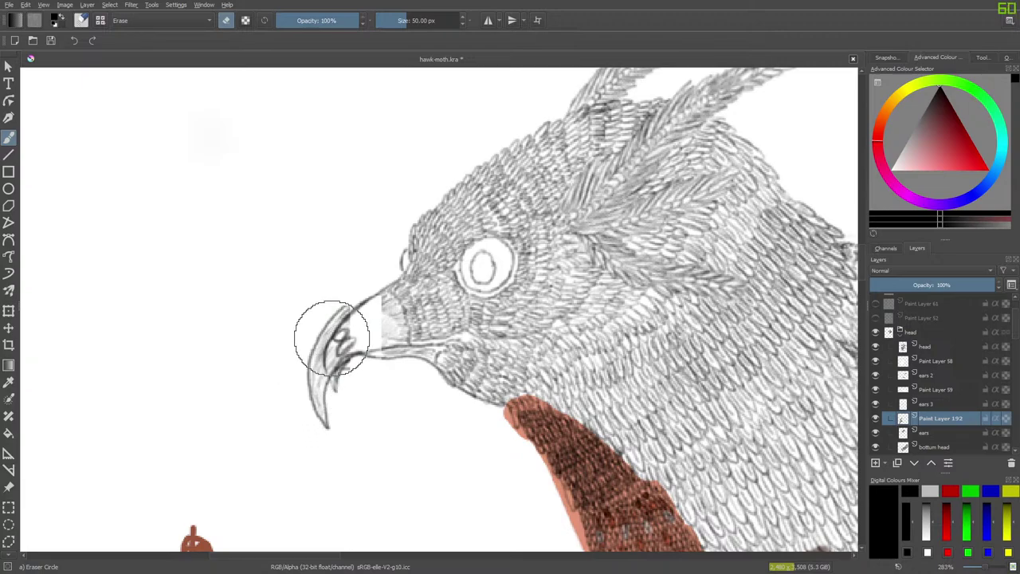
pyautogui.moveTo(339, 346); pyautogui.dragTo(351, 333)
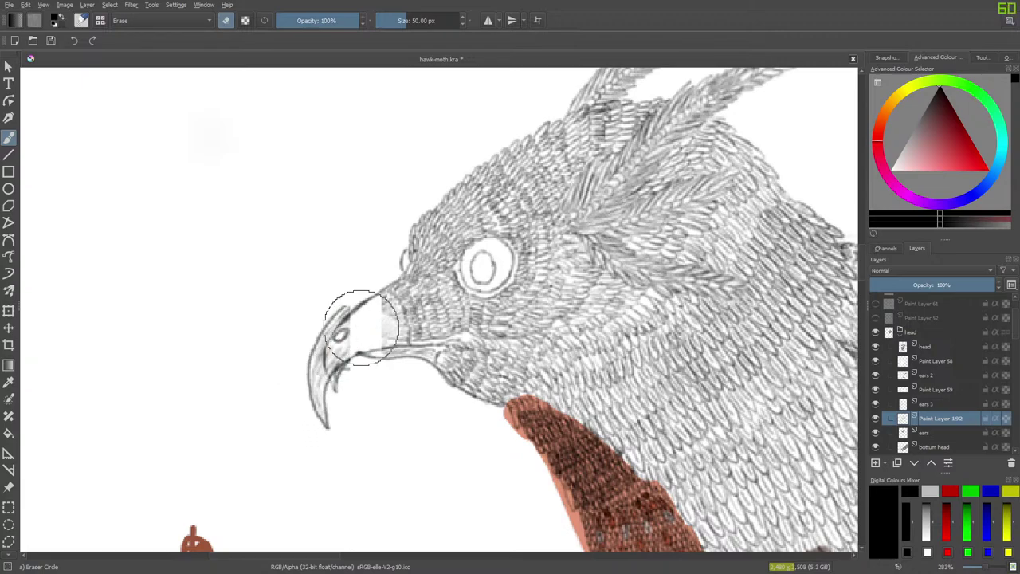
pyautogui.press('/')
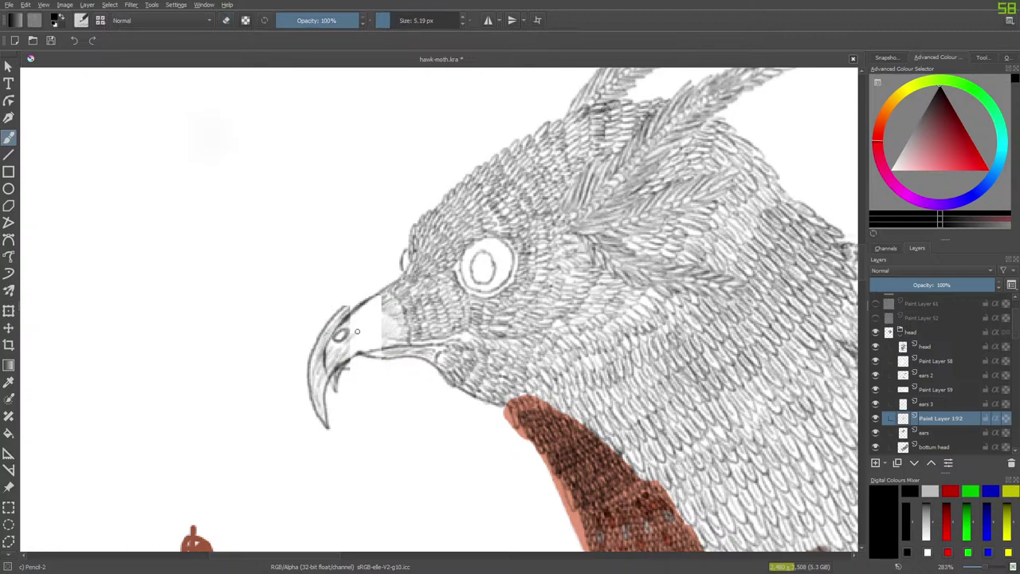
pyautogui.moveTo(353, 337); pyautogui.dragTo(344, 351)
pyautogui.moveTo(324, 365); pyautogui.dragTo(333, 386)
# Step: On the ears layer, erase the old detached beak piece with Eraser Circle
pyautogui.press('pagedown')
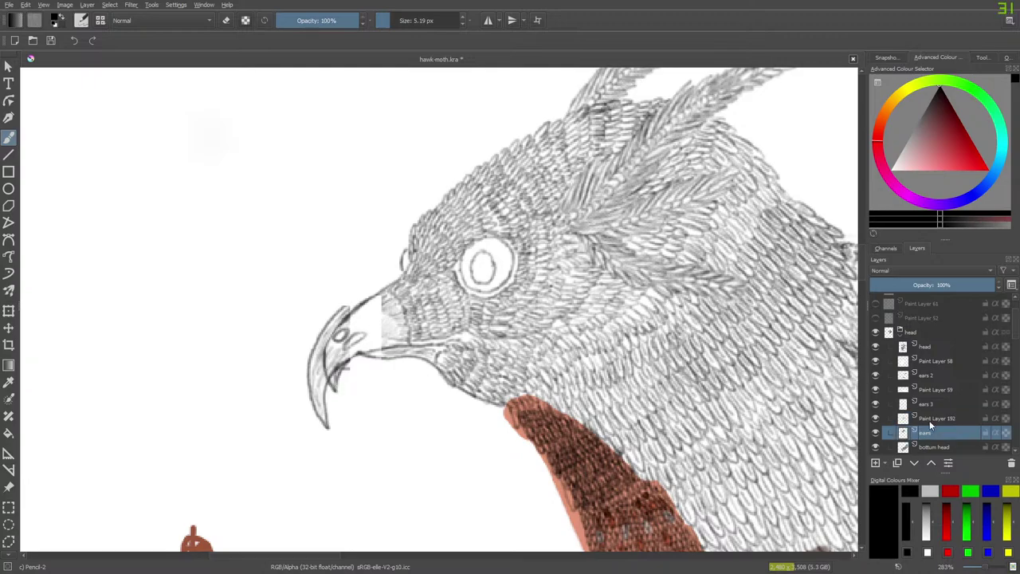
pyautogui.press('/')
pyautogui.moveTo(341, 294)
pyautogui.mouseDown()
pyautogui.moveTo(303, 366)
pyautogui.moveTo(305, 390)
pyautogui.moveTo(336, 328)
pyautogui.moveTo(318, 396)
pyautogui.mouseUp()
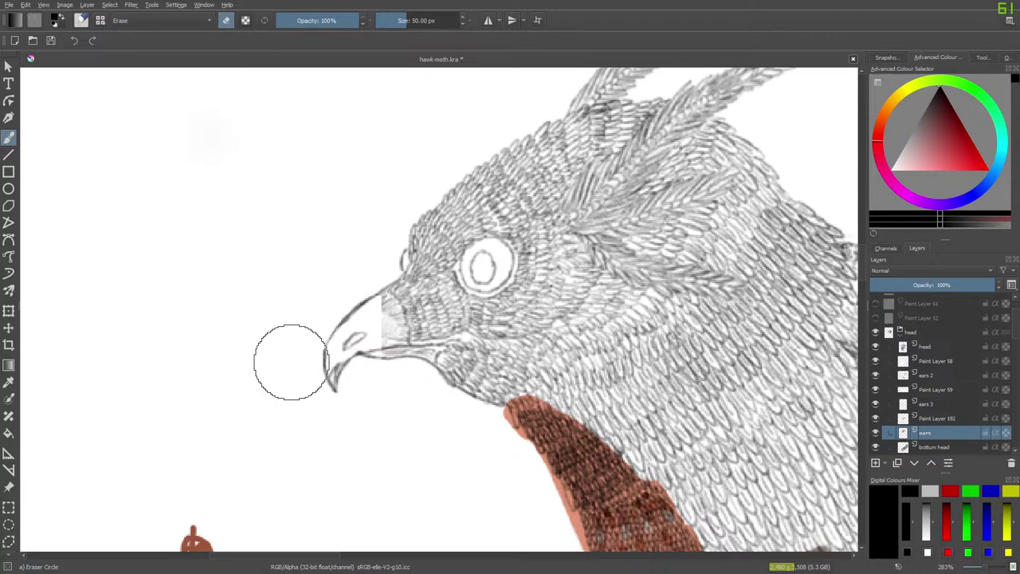
# Step: On the new beak layer, erase the nostril and redraw it farther back, where the beak meets the face
pyautogui.click(926, 418)
pyautogui.press('e')
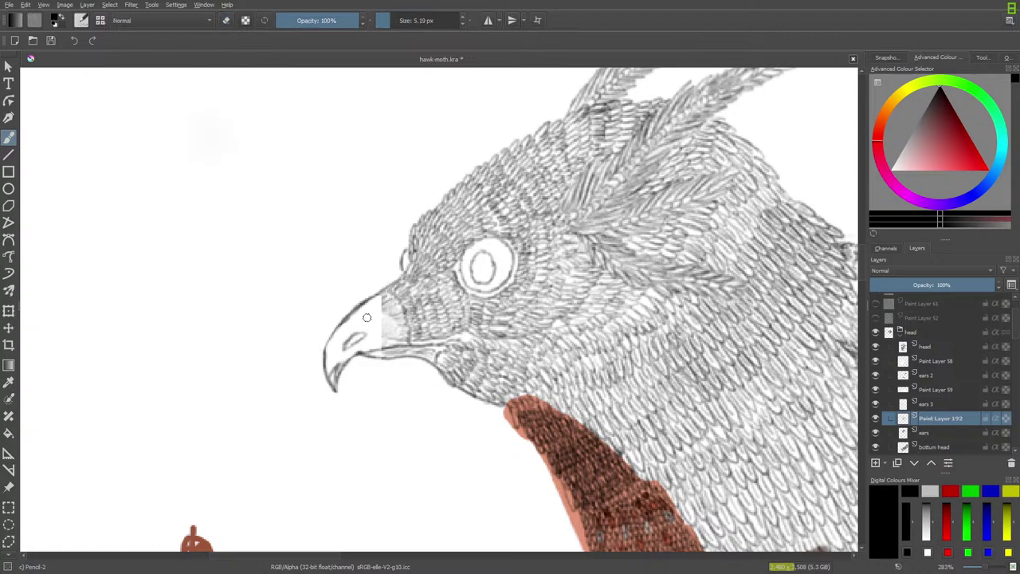
pyautogui.press('e')
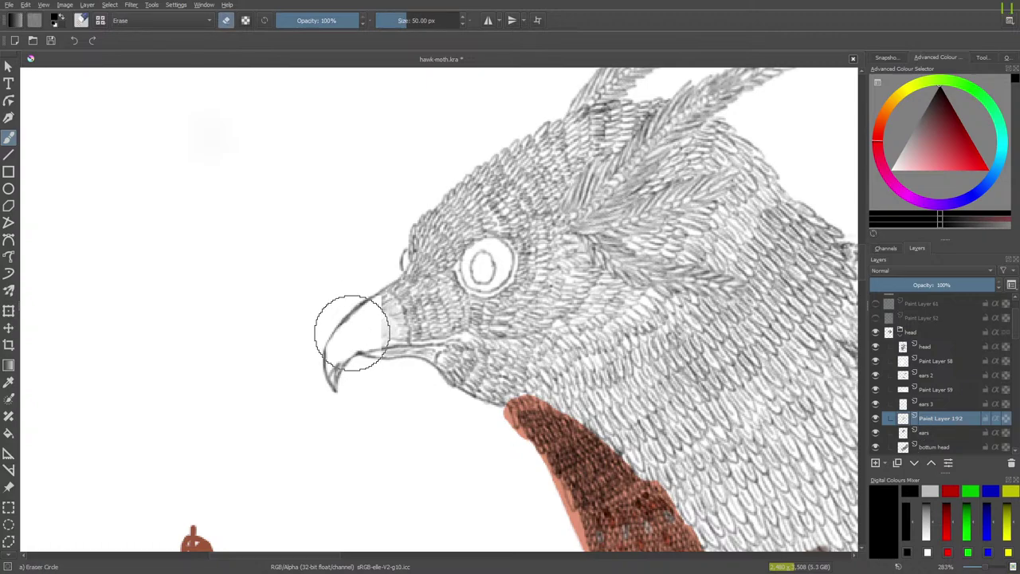
pyautogui.press('e')
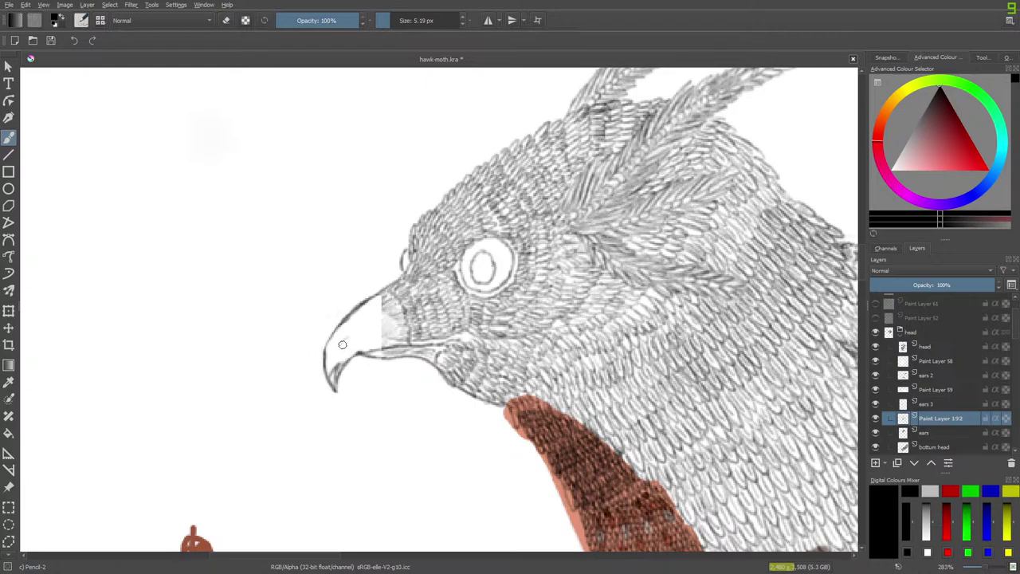
pyautogui.moveTo(350, 335); pyautogui.dragTo(337, 346)
pyautogui.press('/')
pyautogui.moveTo(346, 335); pyautogui.dragTo(351, 339)
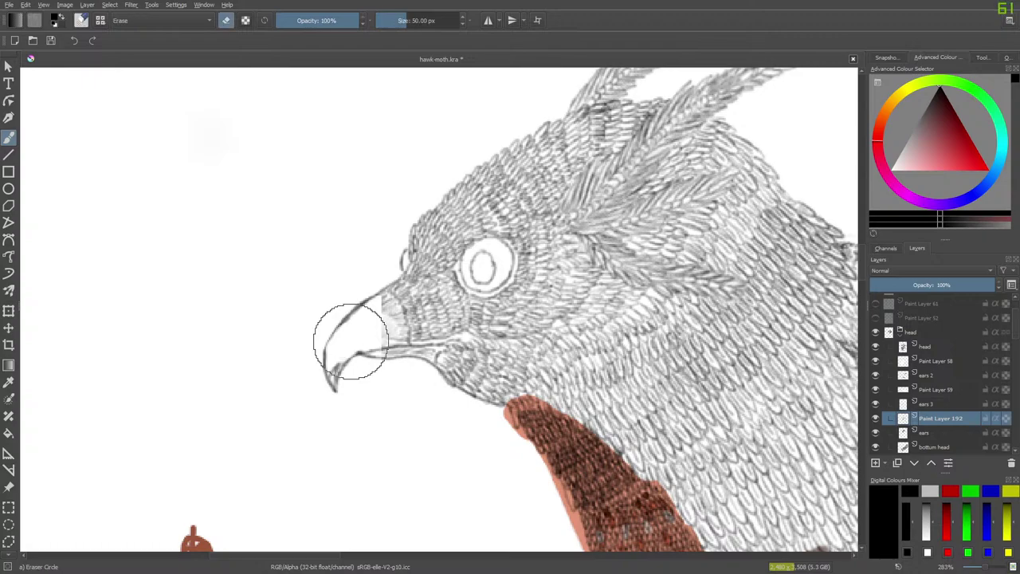
pyautogui.press('e')
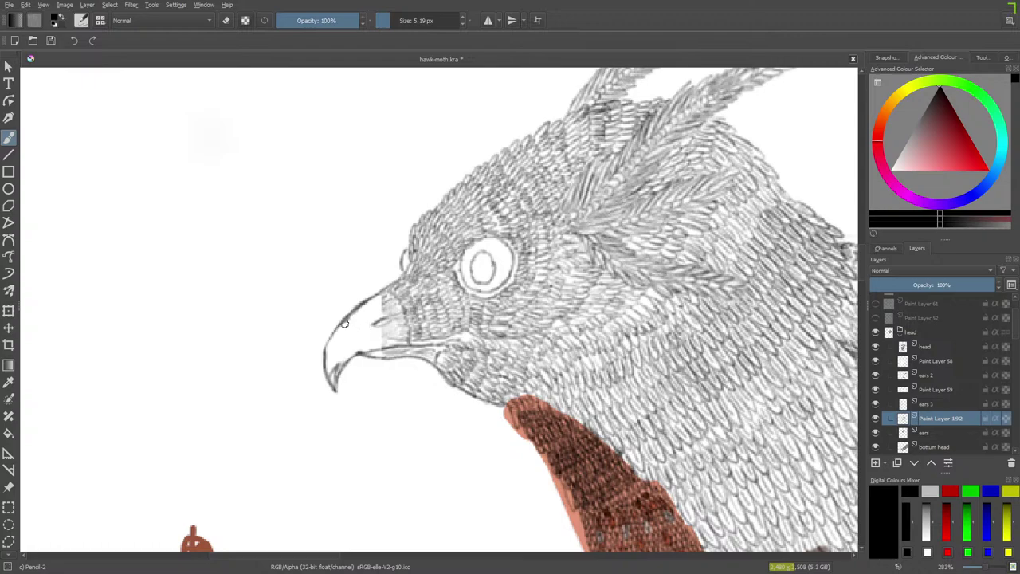
# Step: Redraw the front curve and hooked tip to make the beak slightly shorter, and erase the previous outline outside it
pyautogui.moveTo(331, 354); pyautogui.dragTo(335, 384)
pyautogui.moveTo(340, 329); pyautogui.dragTo(334, 381)
pyautogui.press('/')
pyautogui.moveTo(332, 317)
pyautogui.mouseDown()
pyautogui.moveTo(321, 382)
pyautogui.moveTo(336, 365)
pyautogui.moveTo(330, 353)
pyautogui.mouseUp()
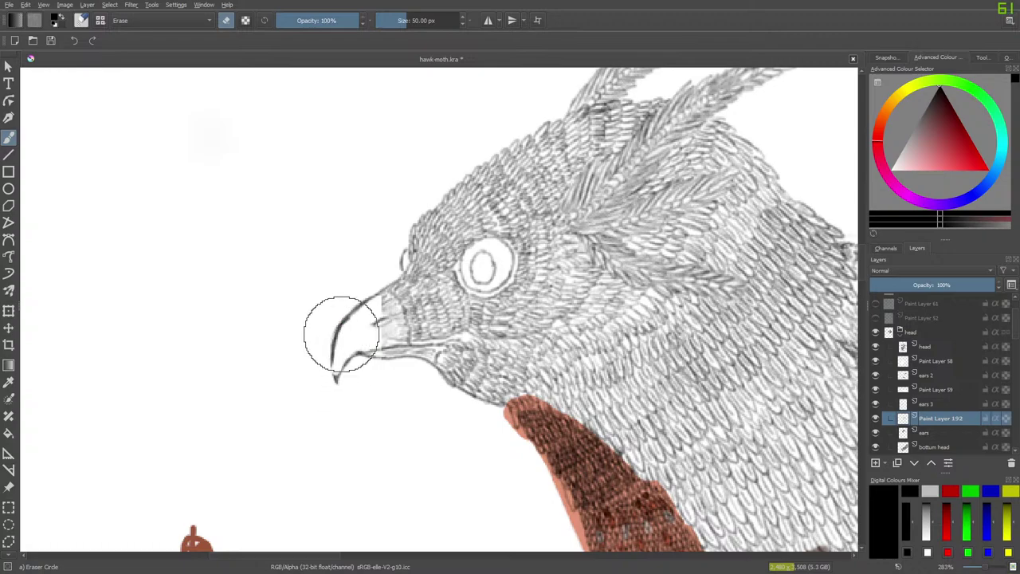
# Step: Lower the new beak layer's opacity to 63%
pyautogui.press('e')
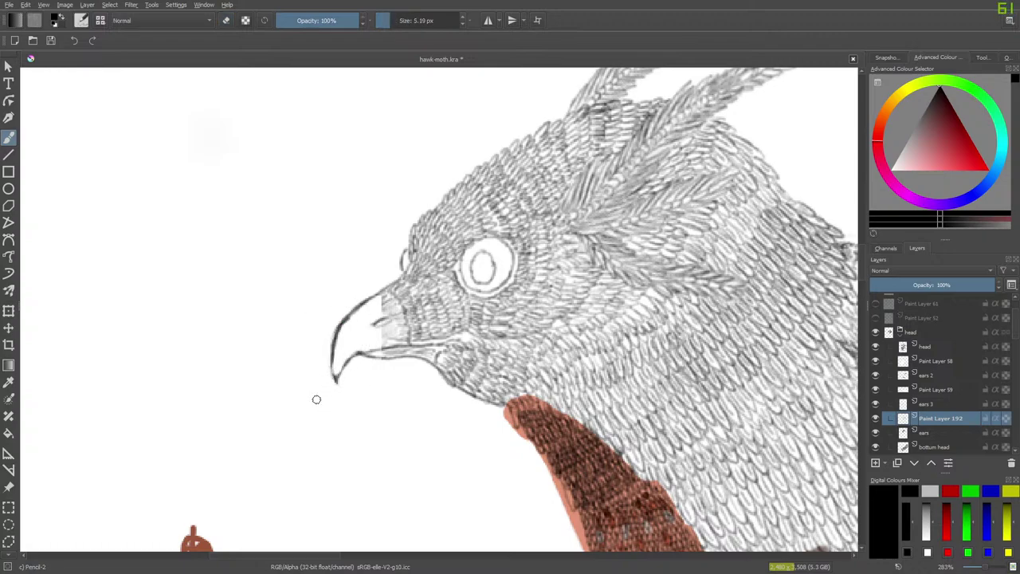
pyautogui.click(944, 282)
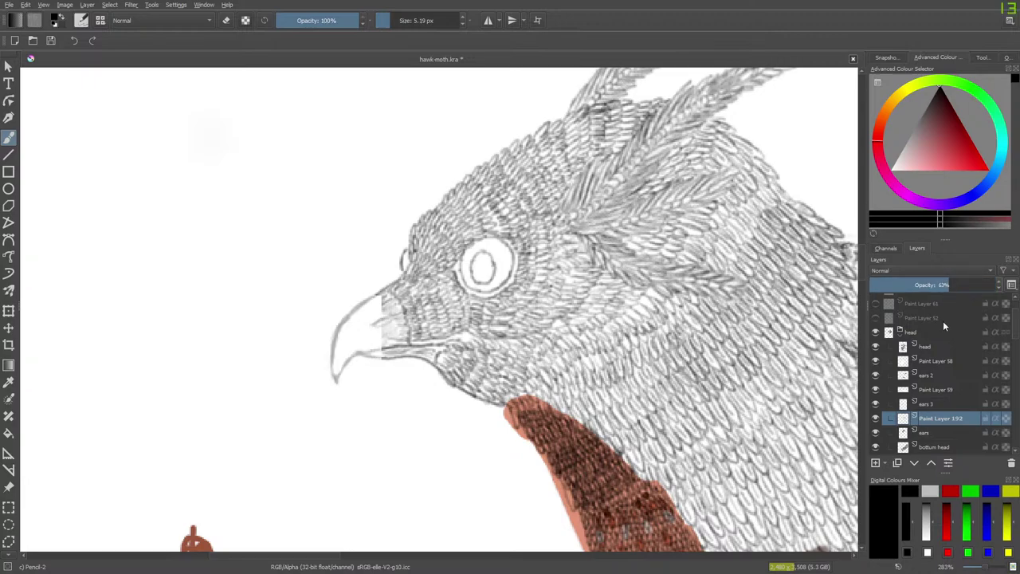
pyautogui.moveTo(944, 322)
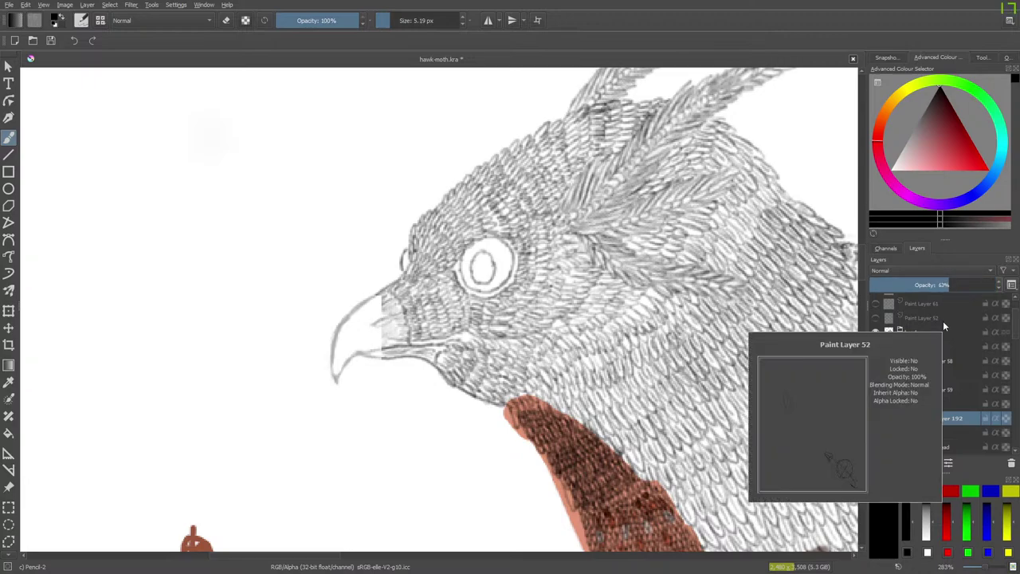
# Step: On the ears layer, close the nostril outline and extend the mouth line forward to the base of the hook with Pencil-2
pyautogui.click(925, 432)
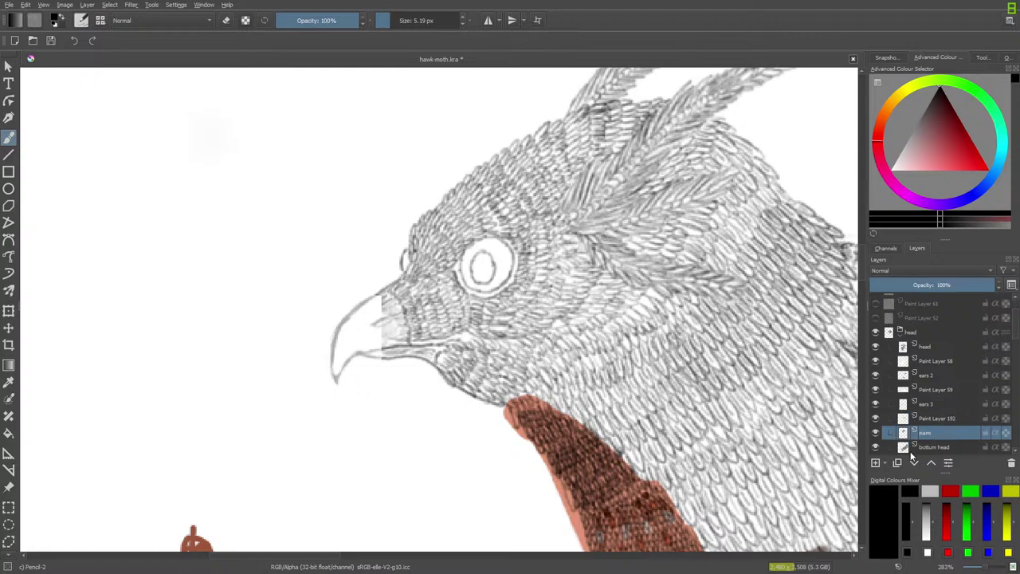
pyautogui.moveTo(987, 566); pyautogui.dragTo(992, 567)
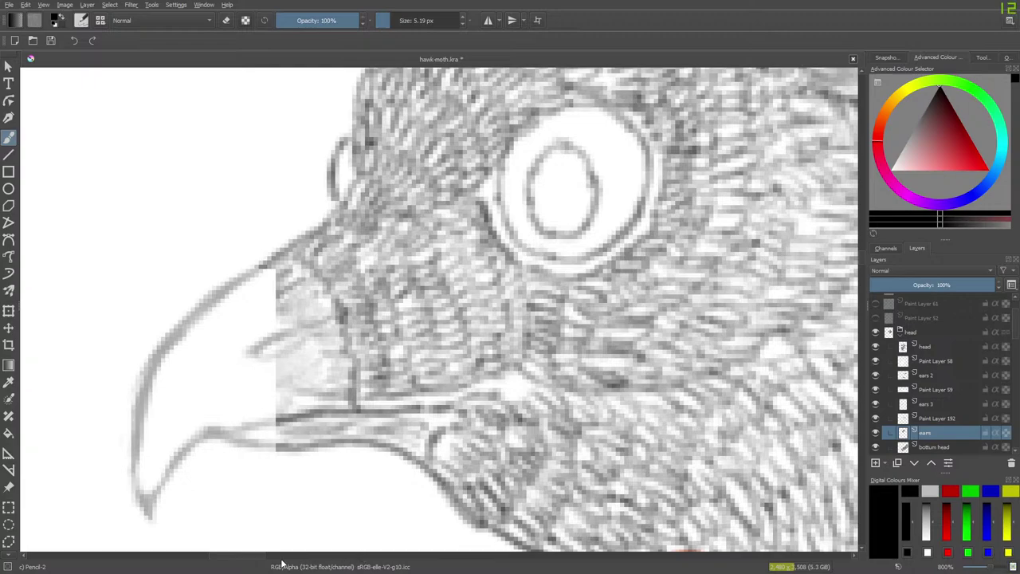
pyautogui.moveTo(246, 557); pyautogui.dragTo(232, 559)
pyautogui.moveTo(438, 282)
pyautogui.mouseDown()
pyautogui.moveTo(467, 267)
pyautogui.moveTo(360, 355)
pyautogui.moveTo(339, 418)
pyautogui.moveTo(349, 511)
pyautogui.moveTo(397, 441)
pyautogui.moveTo(433, 423)
pyautogui.moveTo(417, 427)
pyautogui.moveTo(508, 407)
pyautogui.mouseUp()
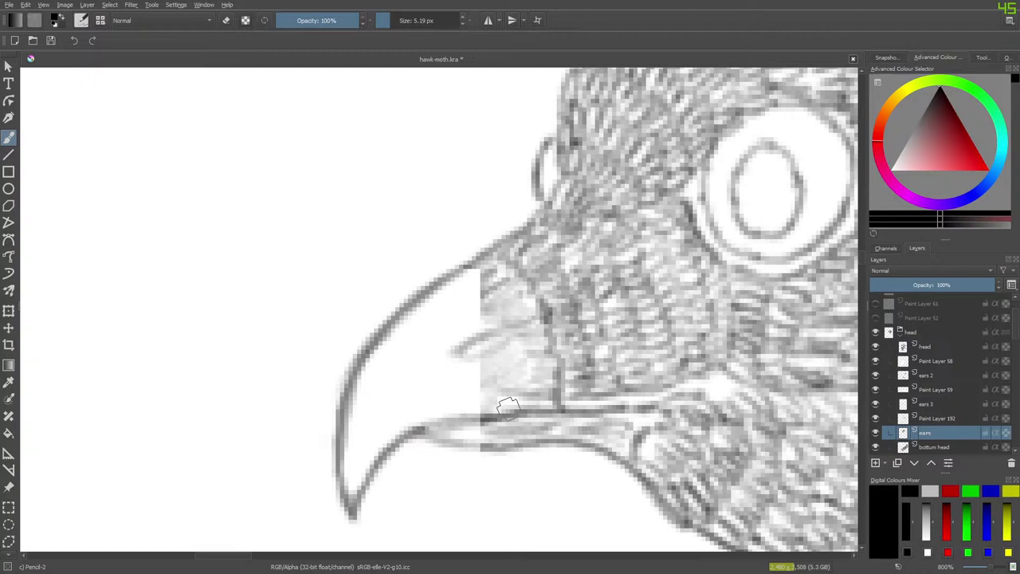
pyautogui.moveTo(484, 335)
pyautogui.mouseDown()
pyautogui.moveTo(454, 353)
pyautogui.moveTo(497, 344)
pyautogui.mouseUp()
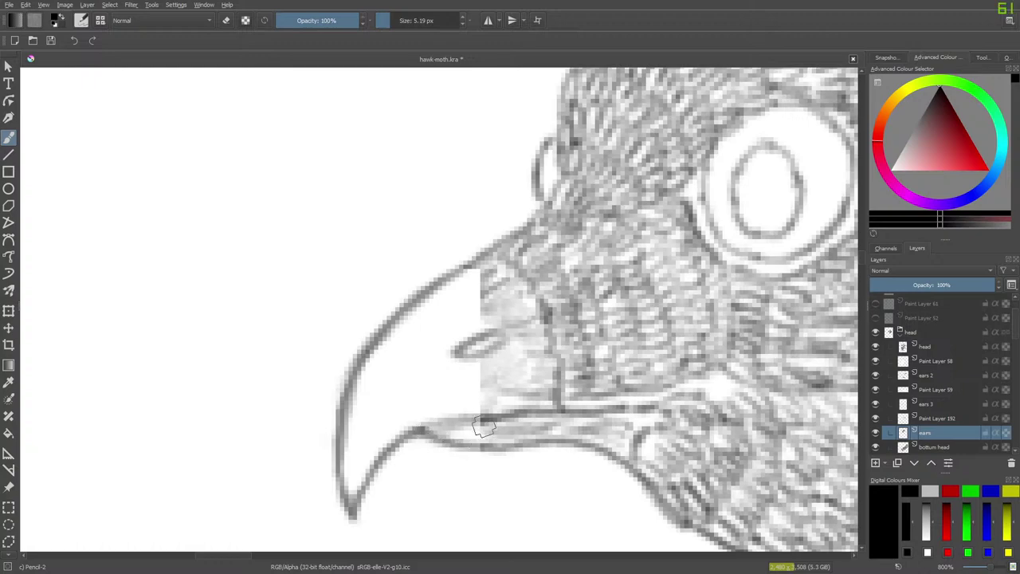
pyautogui.moveTo(461, 419); pyautogui.dragTo(412, 431)
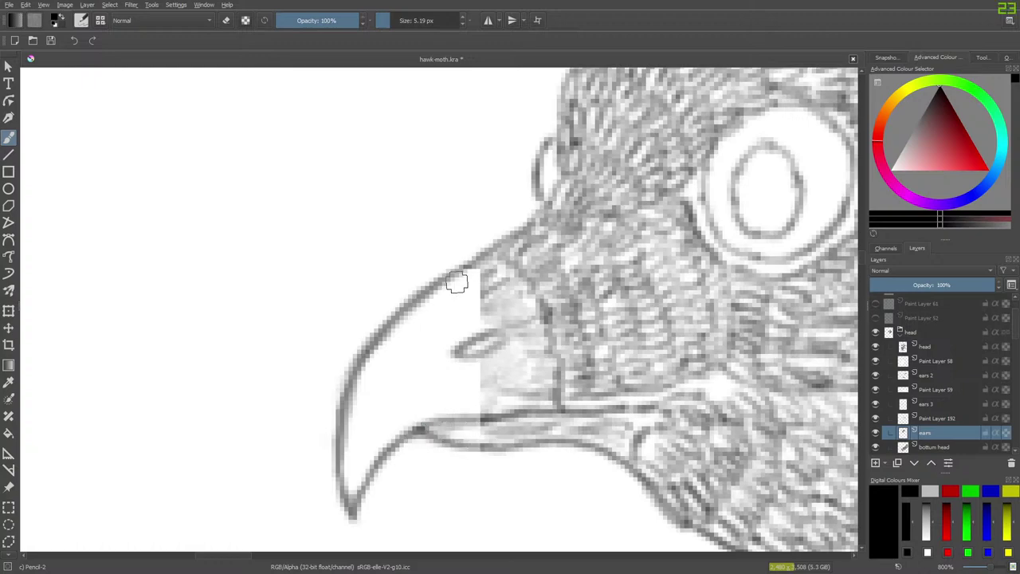
# Step: Shade the blank front of the beak with light pencil strokes following its curve, and strengthen the lower beak's lines across the seam
pyautogui.moveTo(473, 293)
pyautogui.mouseDown()
pyautogui.moveTo(451, 310)
pyautogui.moveTo(480, 279)
pyautogui.moveTo(440, 316)
pyautogui.moveTo(480, 278)
pyautogui.moveTo(440, 306)
pyautogui.moveTo(480, 265)
pyautogui.moveTo(437, 295)
pyautogui.moveTo(479, 278)
pyautogui.moveTo(440, 307)
pyautogui.moveTo(484, 311)
pyautogui.moveTo(445, 331)
pyautogui.moveTo(484, 321)
pyautogui.moveTo(438, 346)
pyautogui.moveTo(436, 334)
pyautogui.moveTo(454, 331)
pyautogui.moveTo(435, 347)
pyautogui.moveTo(456, 320)
pyautogui.moveTo(429, 343)
pyautogui.moveTo(496, 300)
pyautogui.moveTo(465, 316)
pyautogui.moveTo(488, 314)
pyautogui.moveTo(439, 317)
pyautogui.moveTo(476, 286)
pyautogui.moveTo(472, 276)
pyautogui.moveTo(429, 305)
pyautogui.moveTo(437, 350)
pyautogui.moveTo(466, 379)
pyautogui.moveTo(455, 377)
pyautogui.moveTo(483, 374)
pyautogui.moveTo(461, 388)
pyautogui.moveTo(498, 401)
pyautogui.moveTo(419, 414)
pyautogui.moveTo(469, 388)
pyautogui.moveTo(407, 407)
pyautogui.moveTo(471, 366)
pyautogui.moveTo(396, 404)
pyautogui.moveTo(431, 365)
pyautogui.moveTo(417, 369)
pyautogui.moveTo(442, 324)
pyautogui.moveTo(404, 376)
pyautogui.moveTo(445, 302)
pyautogui.moveTo(399, 375)
pyautogui.mouseUp()
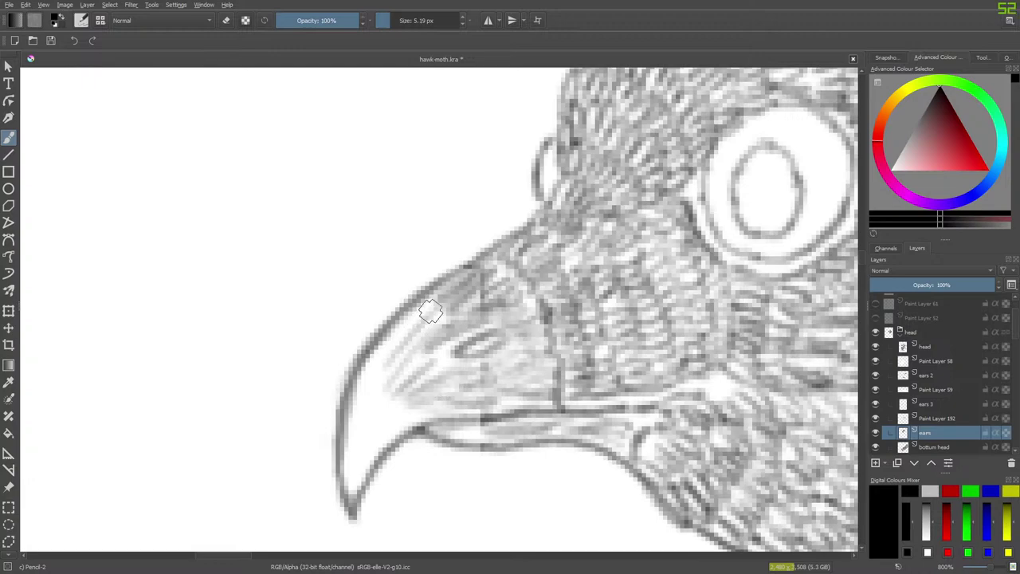
pyautogui.moveTo(430, 311); pyautogui.dragTo(373, 365)
pyautogui.moveTo(399, 333)
pyautogui.mouseDown()
pyautogui.moveTo(366, 403)
pyautogui.moveTo(362, 385)
pyautogui.moveTo(349, 482)
pyautogui.moveTo(362, 412)
pyautogui.moveTo(354, 482)
pyautogui.moveTo(381, 412)
pyautogui.moveTo(357, 473)
pyautogui.moveTo(413, 405)
pyautogui.moveTo(358, 470)
pyautogui.moveTo(401, 423)
pyautogui.moveTo(362, 467)
pyautogui.moveTo(394, 388)
pyautogui.moveTo(365, 438)
pyautogui.moveTo(379, 383)
pyautogui.moveTo(354, 437)
pyautogui.moveTo(362, 354)
pyautogui.mouseUp()
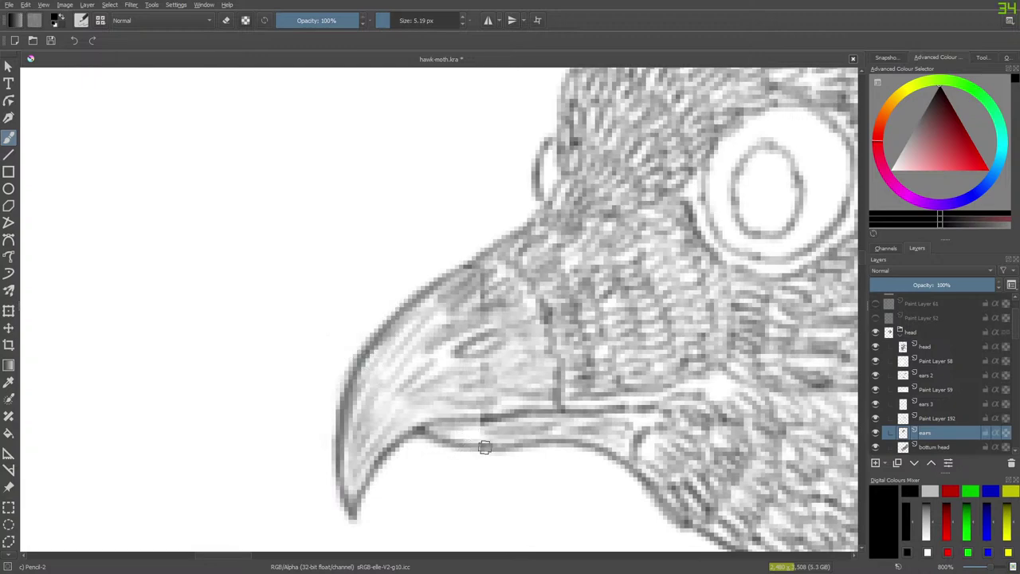
pyautogui.moveTo(485, 446)
pyautogui.mouseDown()
pyautogui.moveTo(456, 451)
pyautogui.moveTo(486, 448)
pyautogui.moveTo(435, 438)
pyautogui.moveTo(452, 447)
pyautogui.moveTo(424, 422)
pyautogui.moveTo(473, 420)
pyautogui.moveTo(424, 423)
pyautogui.mouseUp()
pyautogui.moveTo(491, 422); pyautogui.dragTo(412, 423)
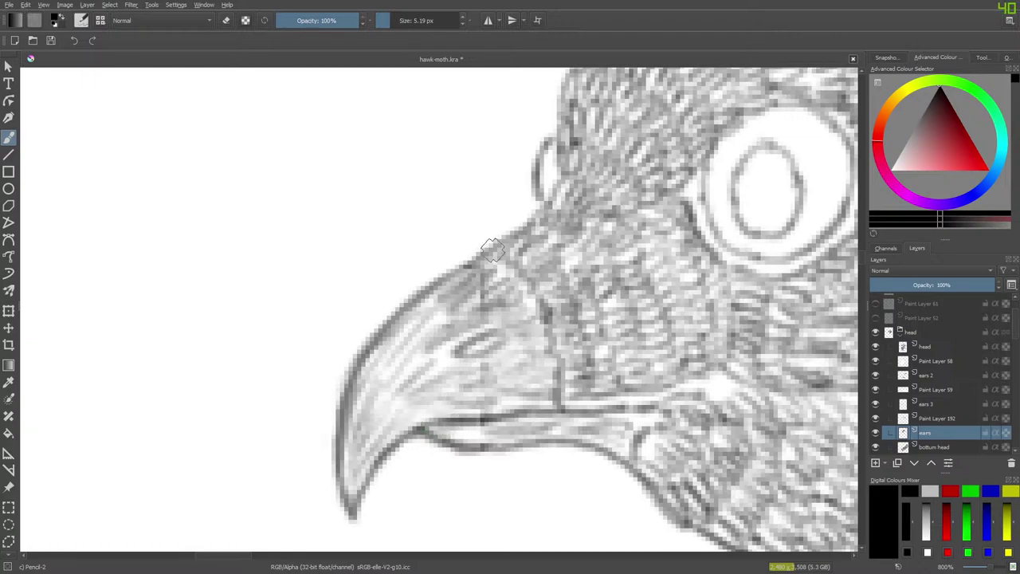
# Step: Choose the Eraser Soft brush preset
pyautogui.press('e')
pyautogui.click(81, 20)
pyautogui.click(124, 135)
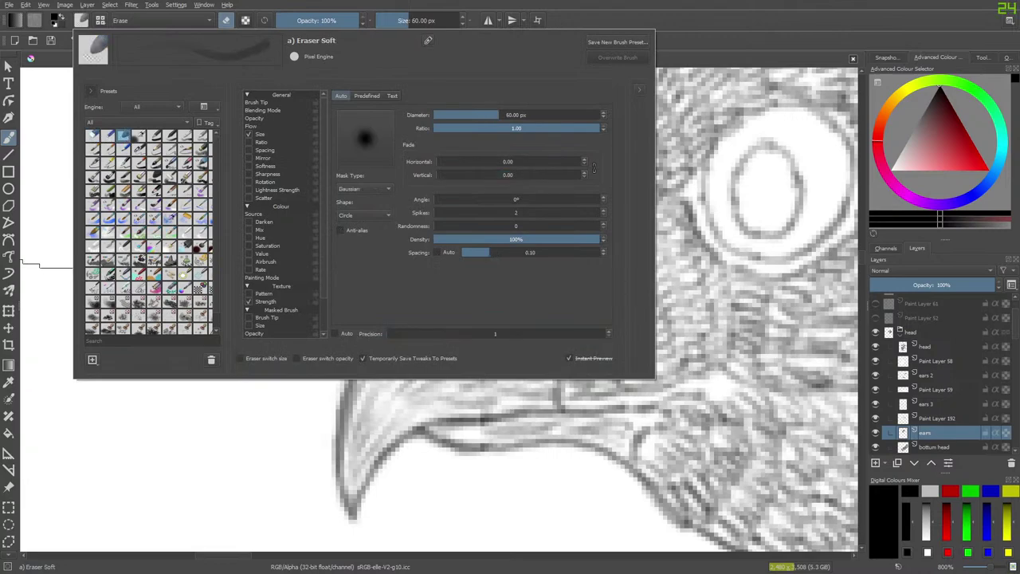
# Step: With the soft eraser at 5.79 px, fade the dark vertical seam across the beak, and return to the Pencil-2 brush
pyautogui.click(60, 125)
pyautogui.click(390, 20)
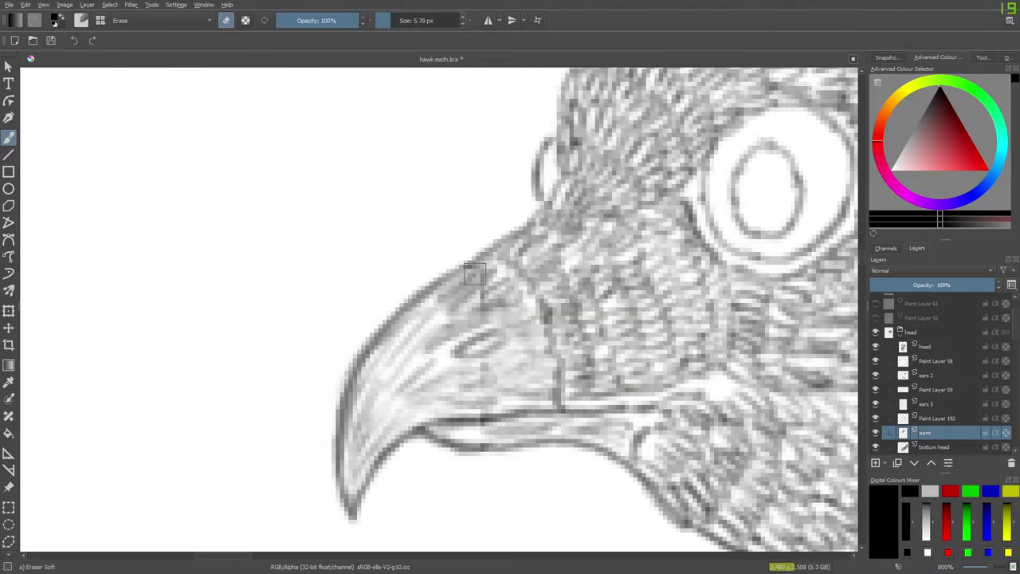
pyautogui.moveTo(482, 280); pyautogui.dragTo(483, 300)
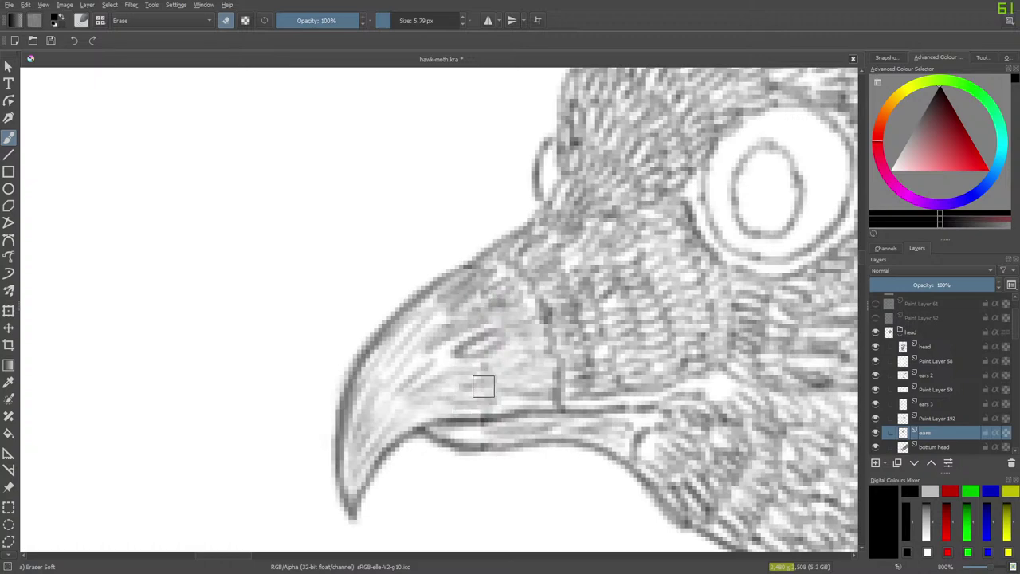
pyautogui.click(485, 366)
pyautogui.click(480, 364)
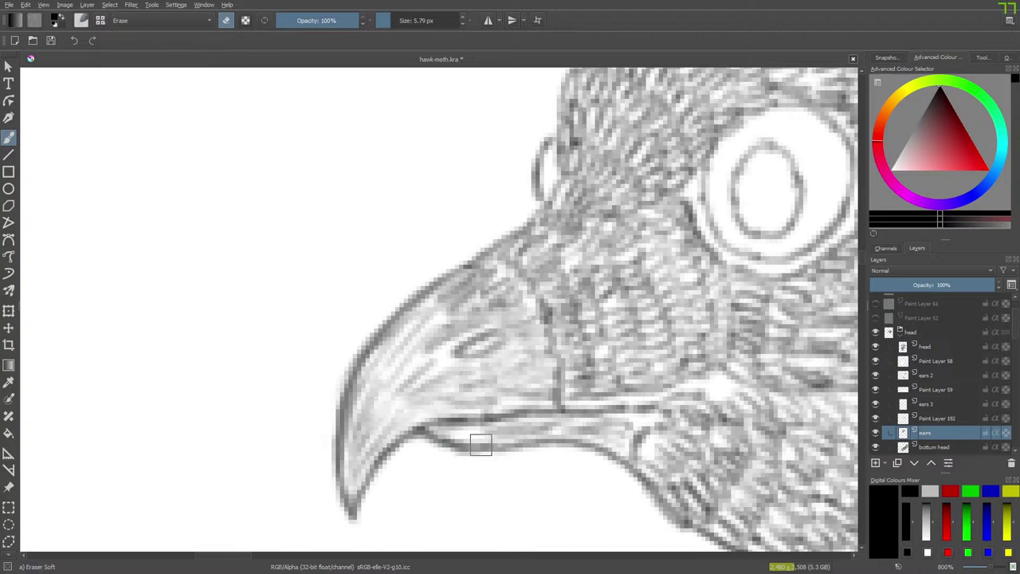
pyautogui.press('e')
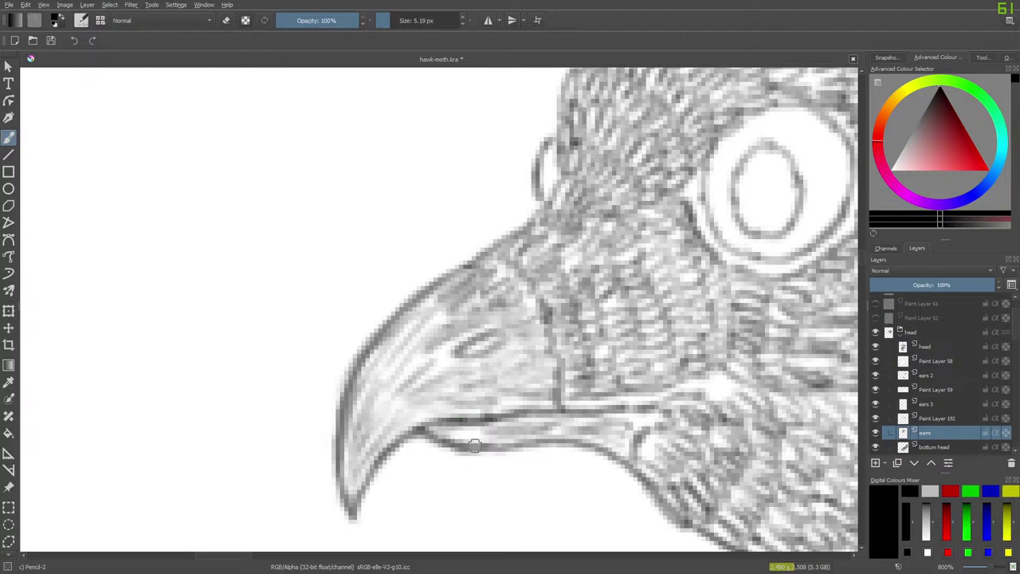
# Step: Check the reworked beak against the whole head, and toggle the ears 2 and head layers off and on to see their content
pyautogui.moveTo(990, 567); pyautogui.dragTo(981, 568)
pyautogui.click(982, 567)
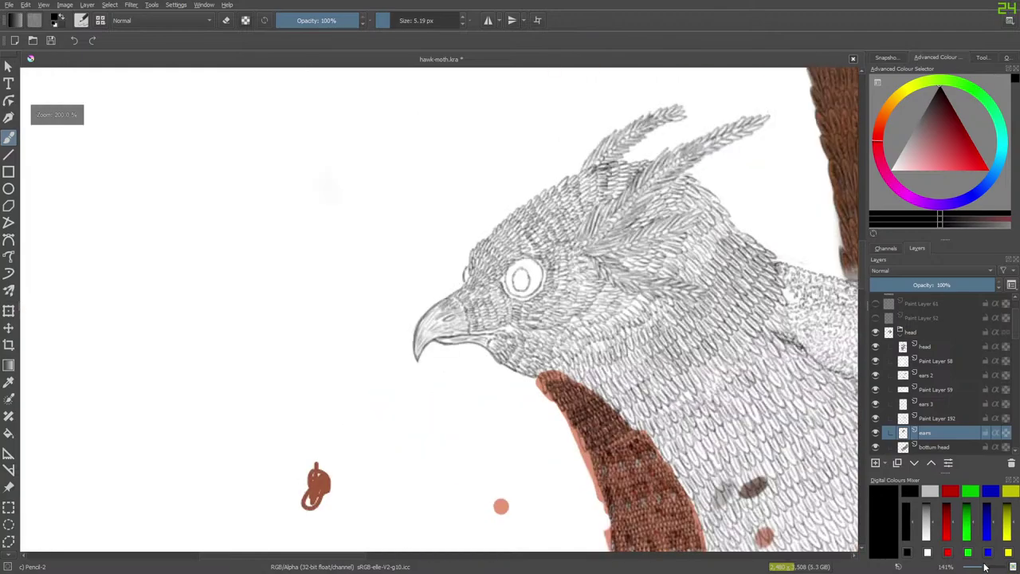
pyautogui.click(987, 568)
pyautogui.click(988, 567)
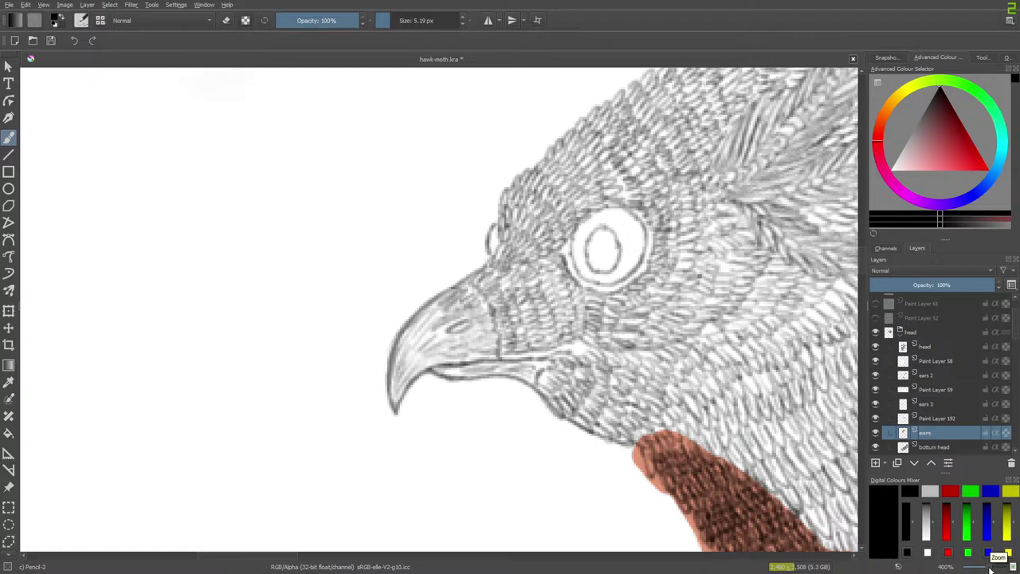
pyautogui.moveTo(990, 568)
pyautogui.mouseDown()
pyautogui.moveTo(978, 568)
pyautogui.moveTo(988, 570)
pyautogui.mouseUp()
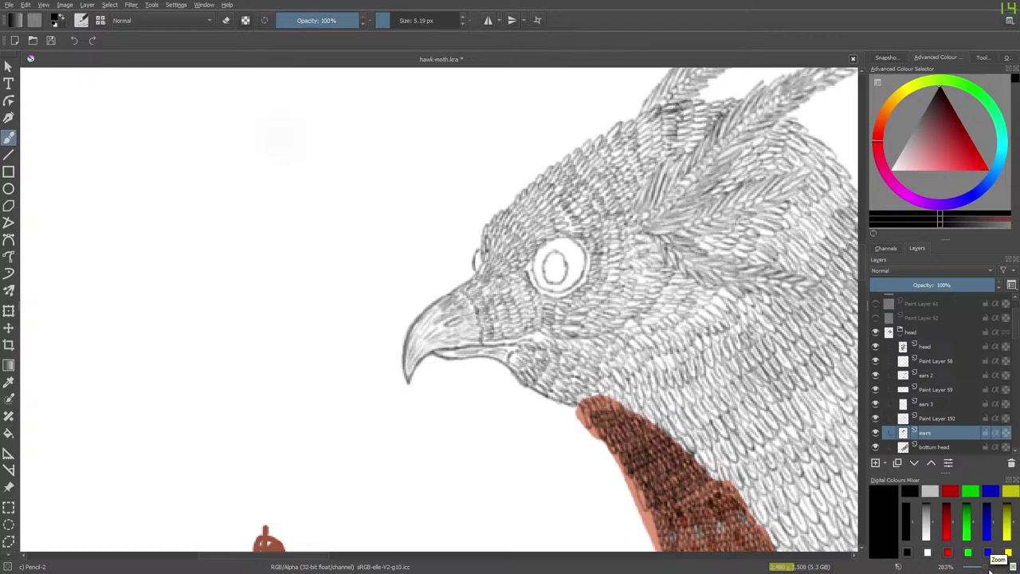
pyautogui.click(876, 375)
pyautogui.click(876, 375)
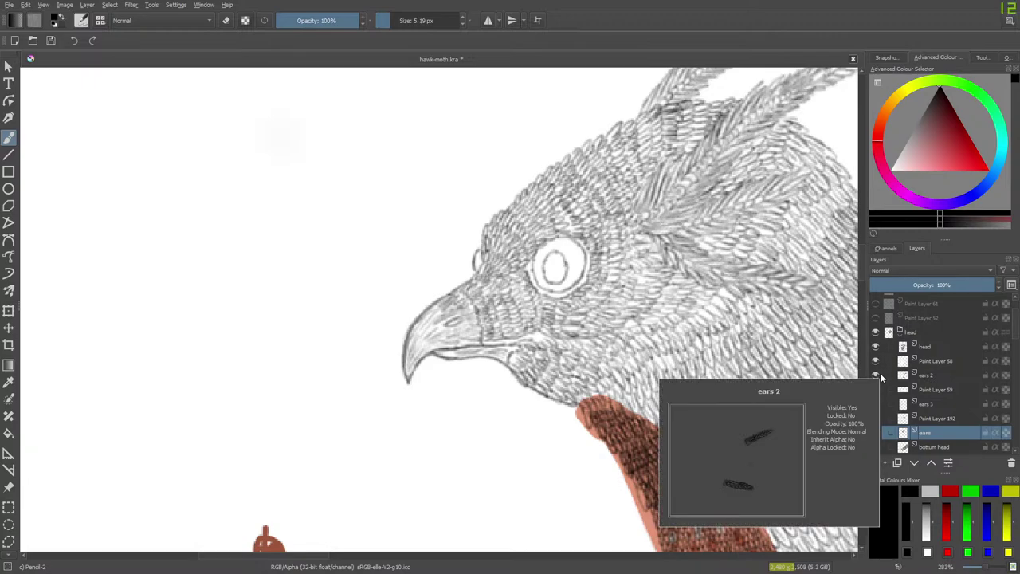
pyautogui.click(876, 374)
pyautogui.click(875, 375)
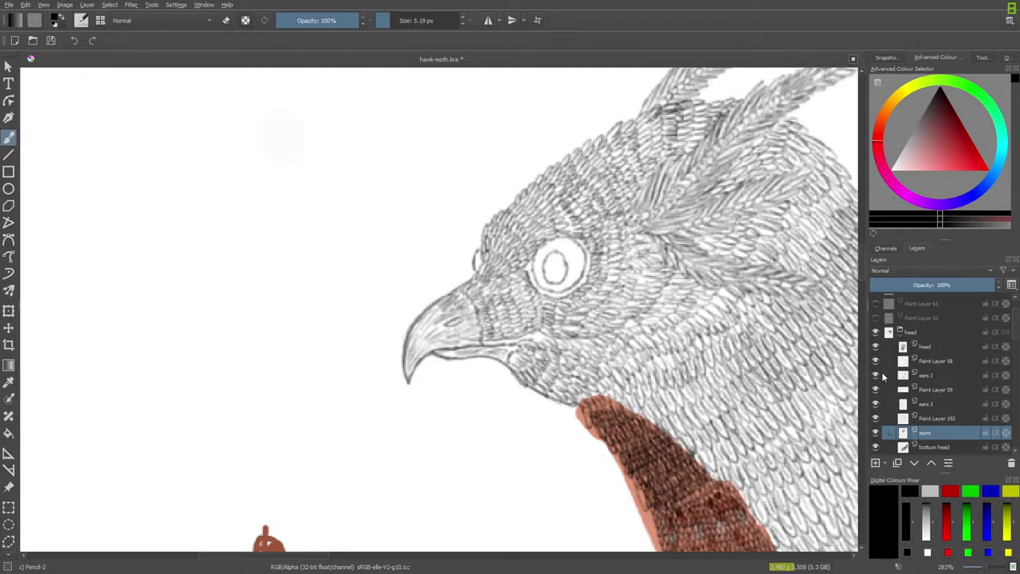
pyautogui.click(877, 346)
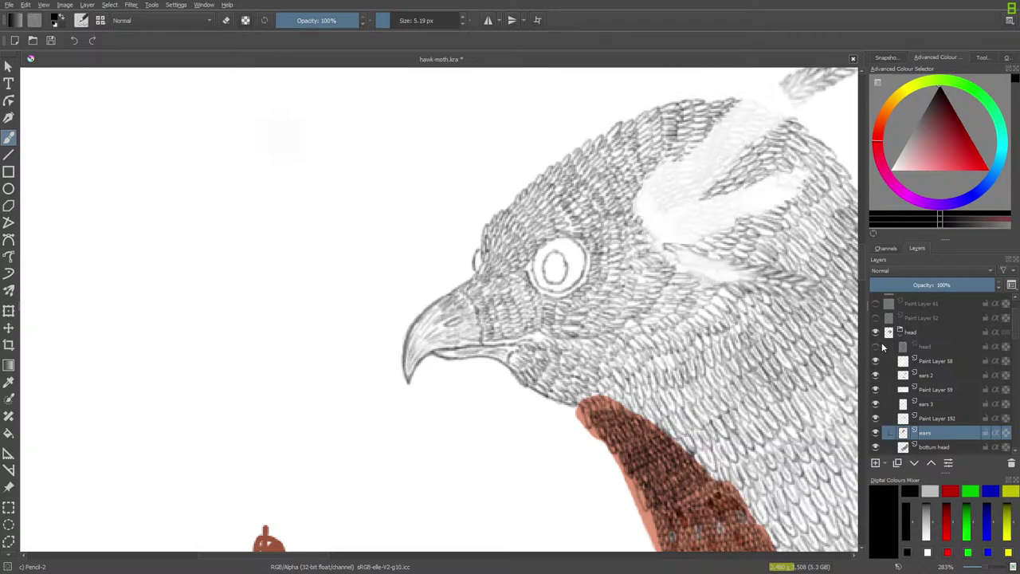
pyautogui.click(877, 346)
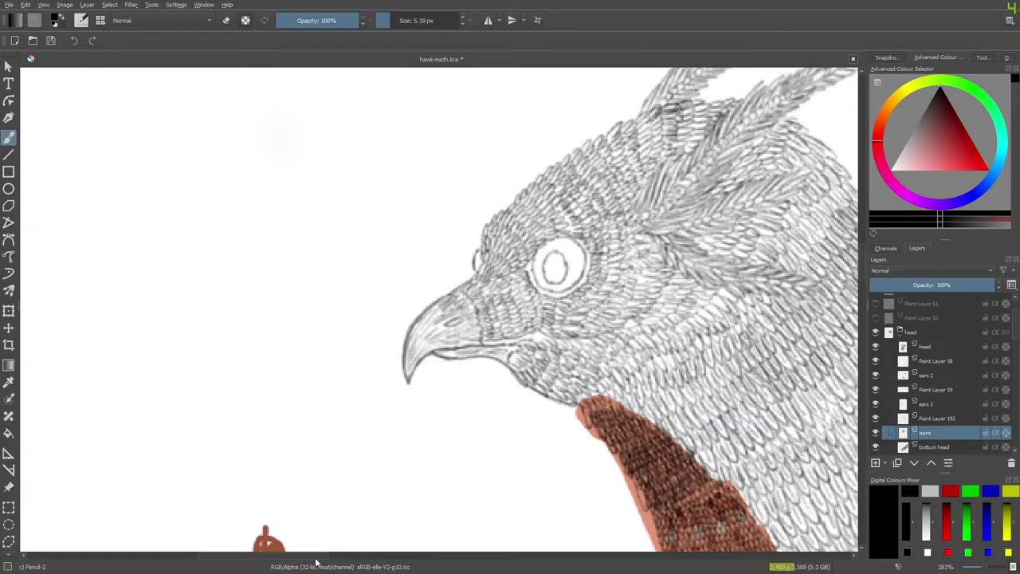
# Step: Toggle the visibility of the ears layer and Paint Layer 192 to see what each contributes to the head
pyautogui.moveTo(323, 557); pyautogui.dragTo(369, 565)
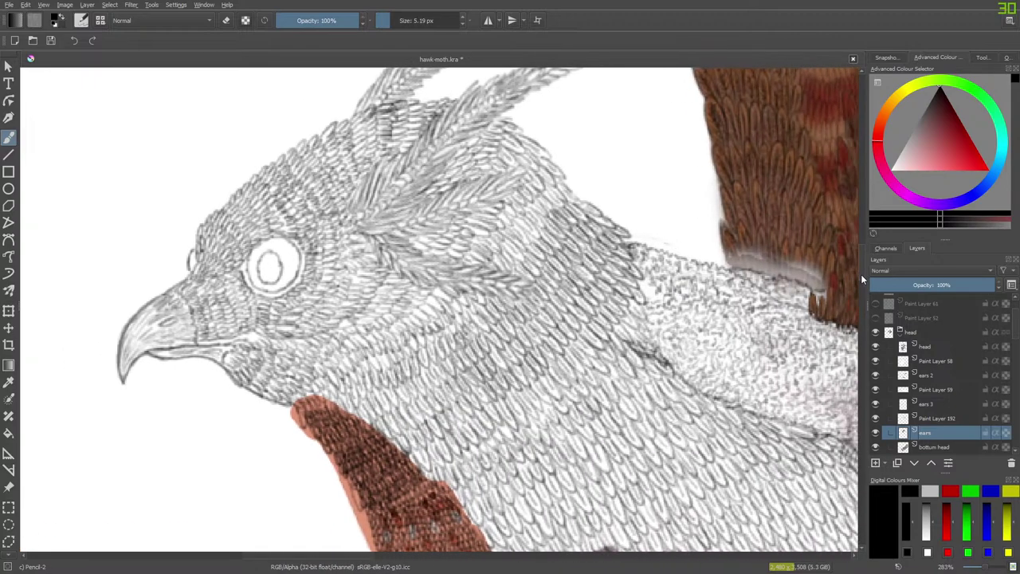
pyautogui.moveTo(861, 274); pyautogui.dragTo(865, 256)
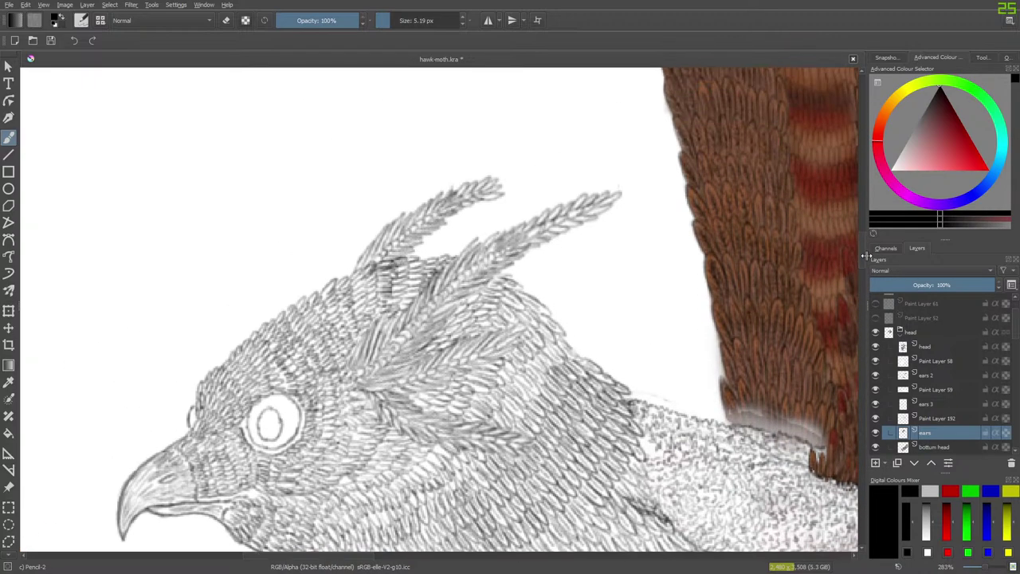
pyautogui.click(877, 432)
pyautogui.click(877, 432)
pyautogui.click(876, 418)
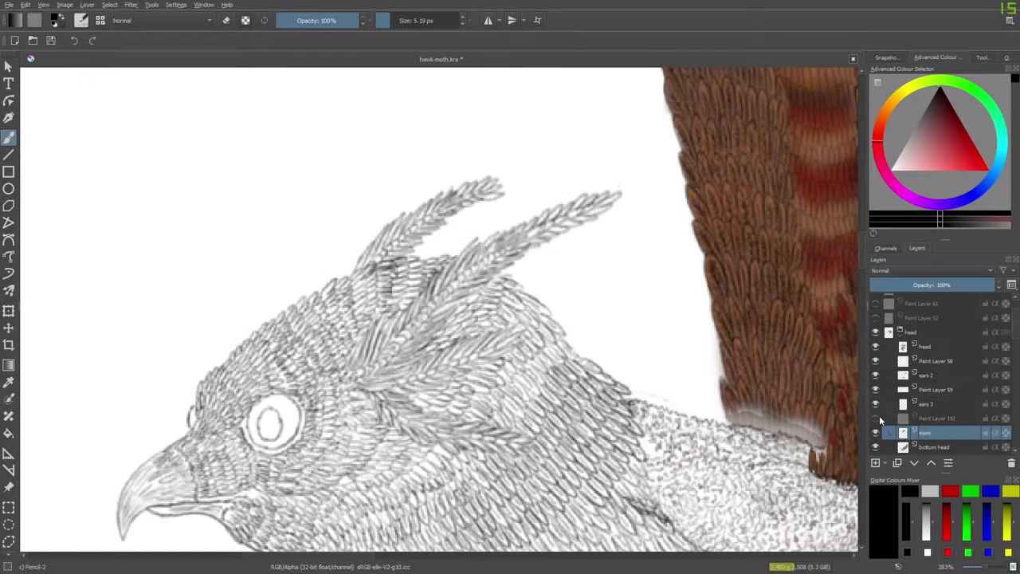
pyautogui.click(877, 405)
pyautogui.click(877, 415)
pyautogui.click(876, 405)
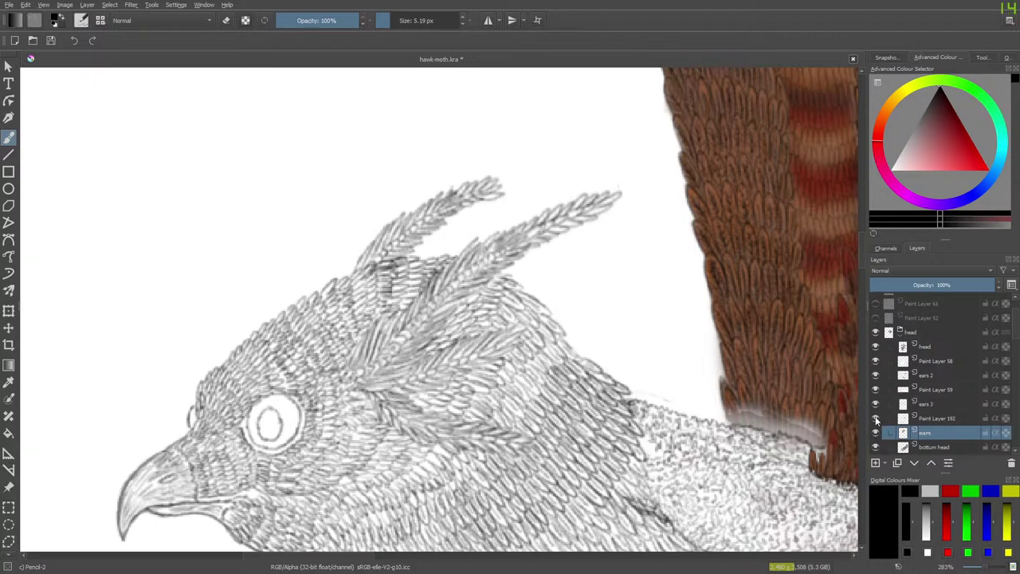
pyautogui.click(876, 419)
pyautogui.click(876, 418)
pyautogui.click(875, 418)
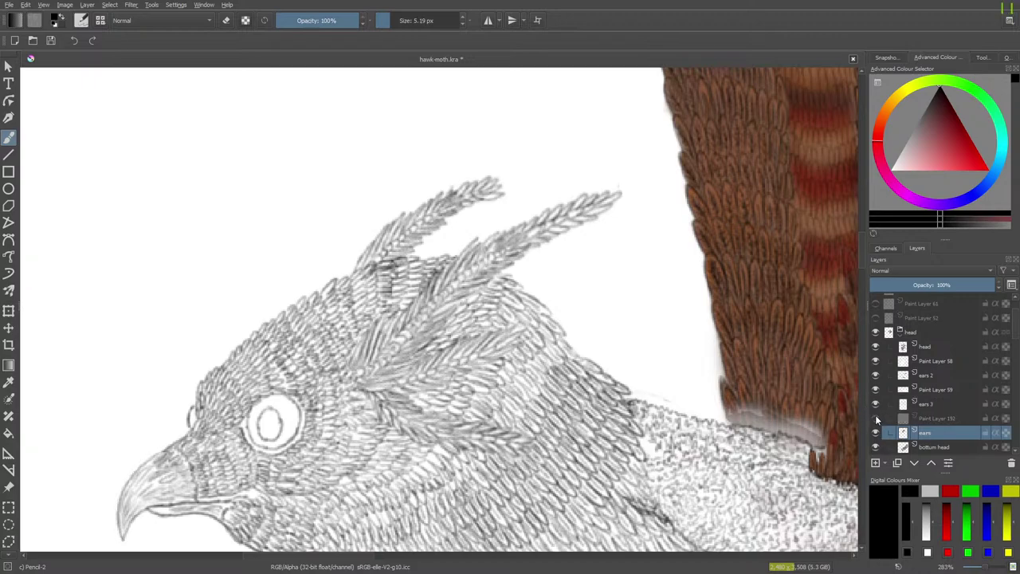
pyautogui.click(877, 419)
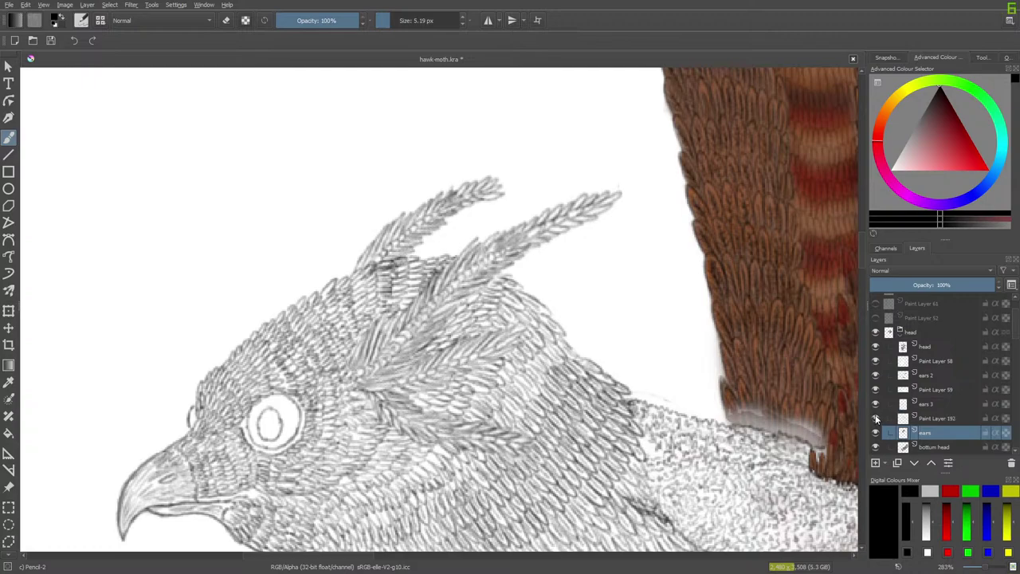
pyautogui.click(875, 418)
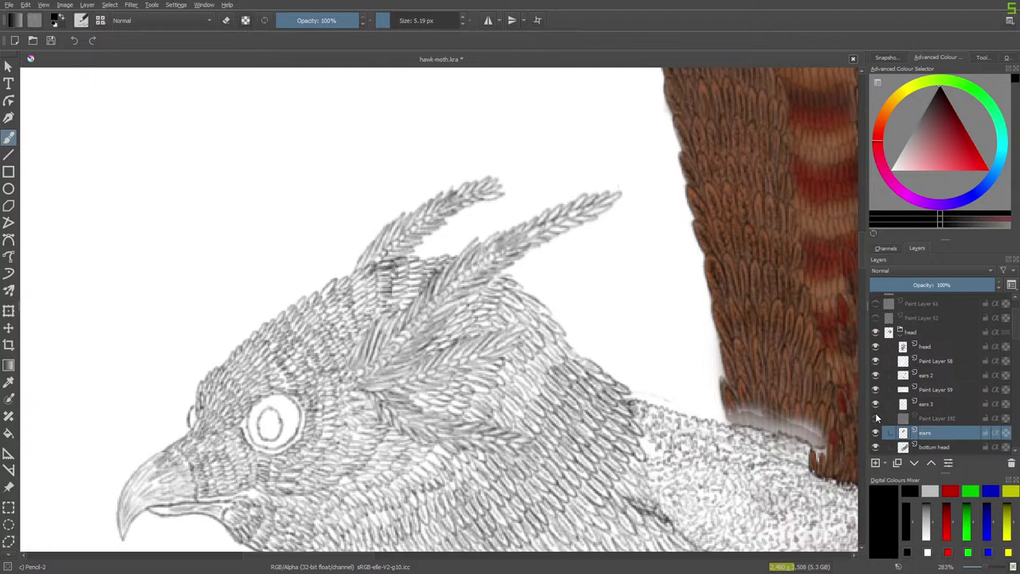
pyautogui.click(876, 418)
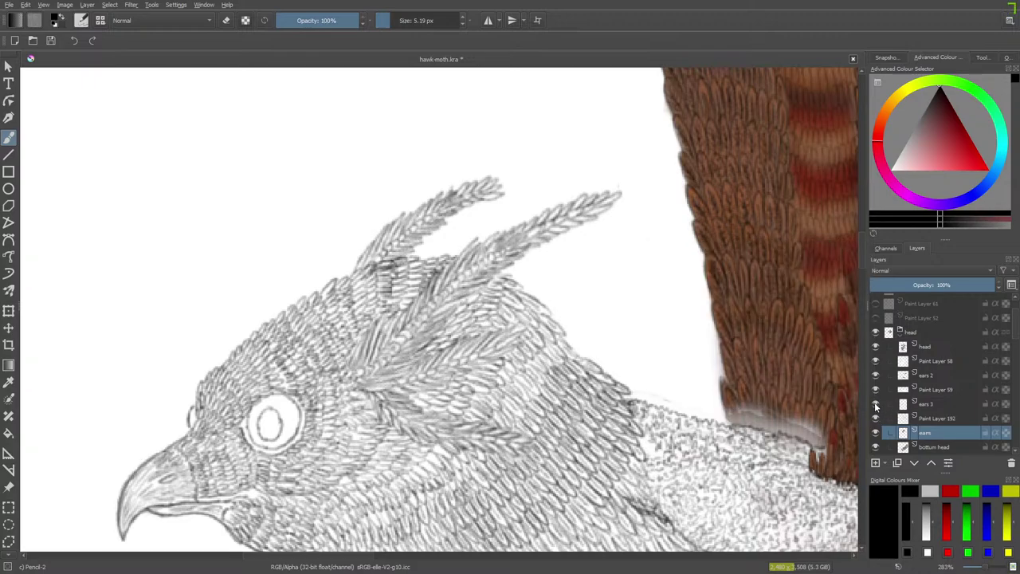
# Step: Toggle the ears 3 layer and Paint Layer 59 off and on to compare the far ear tuft with and without them
pyautogui.click(876, 404)
pyautogui.click(876, 406)
pyautogui.click(876, 405)
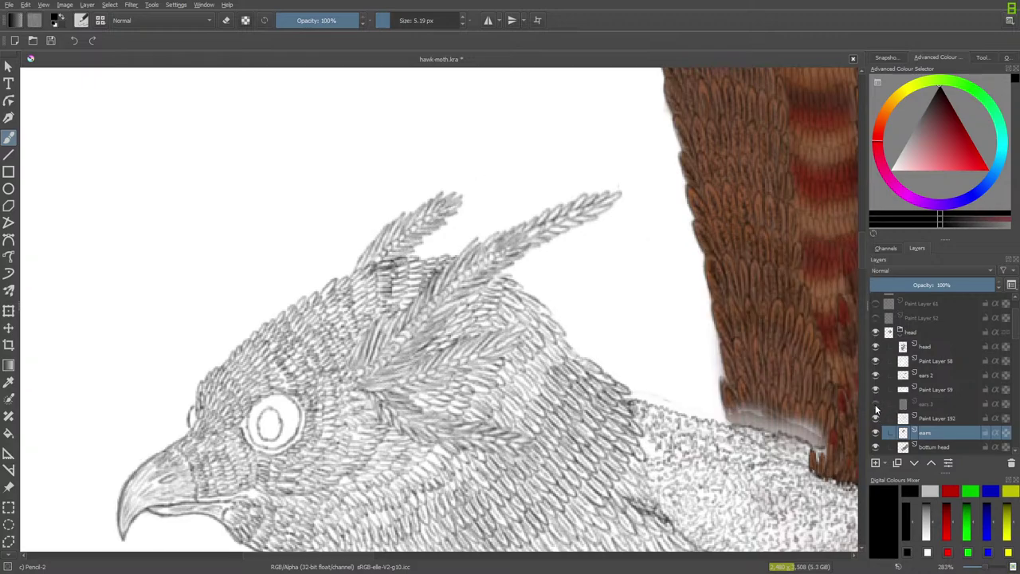
pyautogui.click(876, 406)
pyautogui.click(876, 396)
pyautogui.click(875, 395)
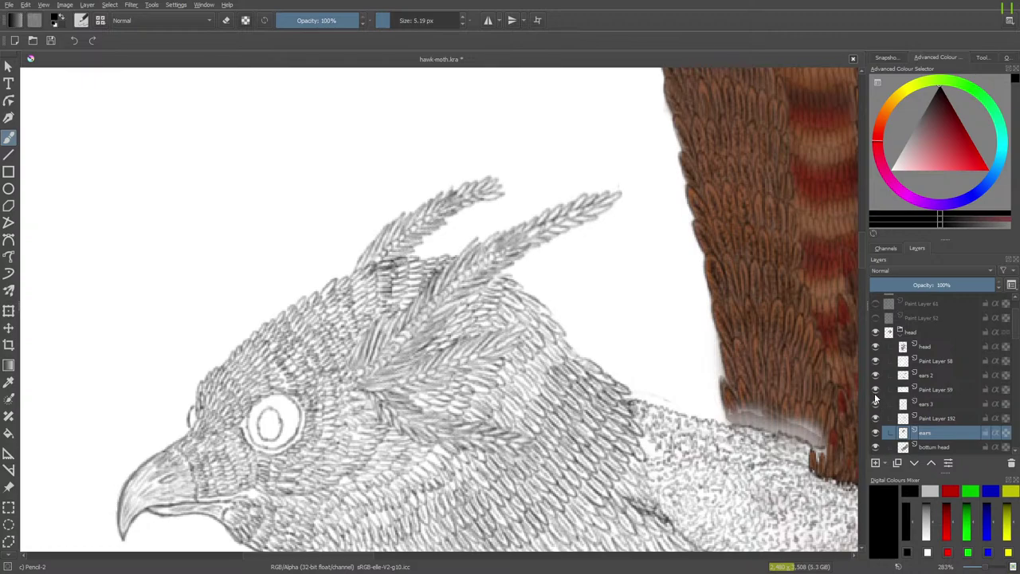
pyautogui.click(876, 392)
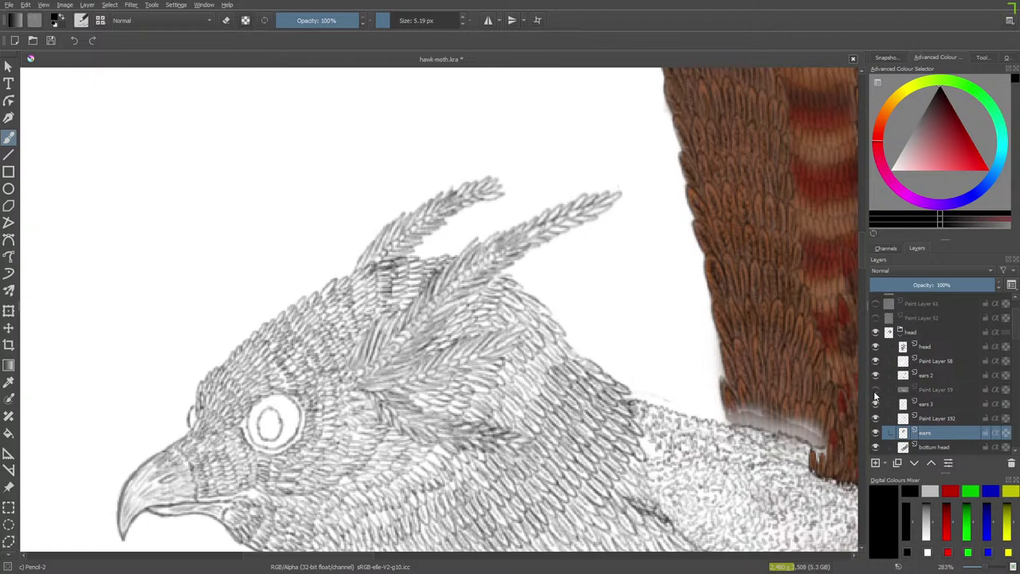
pyautogui.click(876, 392)
pyautogui.click(876, 392)
pyautogui.click(876, 392)
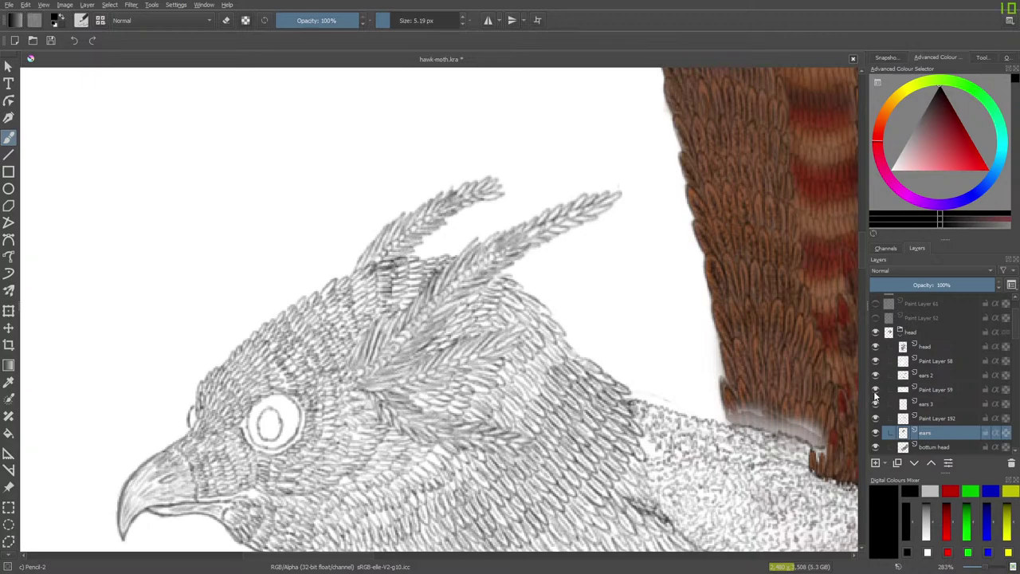
# Step: Toggle the ears 2 layer and Paint Layer 58 off and on to examine how the white backing masks feathers behind the ear tufts
pyautogui.click(876, 376)
pyautogui.click(876, 376)
pyautogui.click(875, 361)
pyautogui.click(875, 361)
pyautogui.click(876, 360)
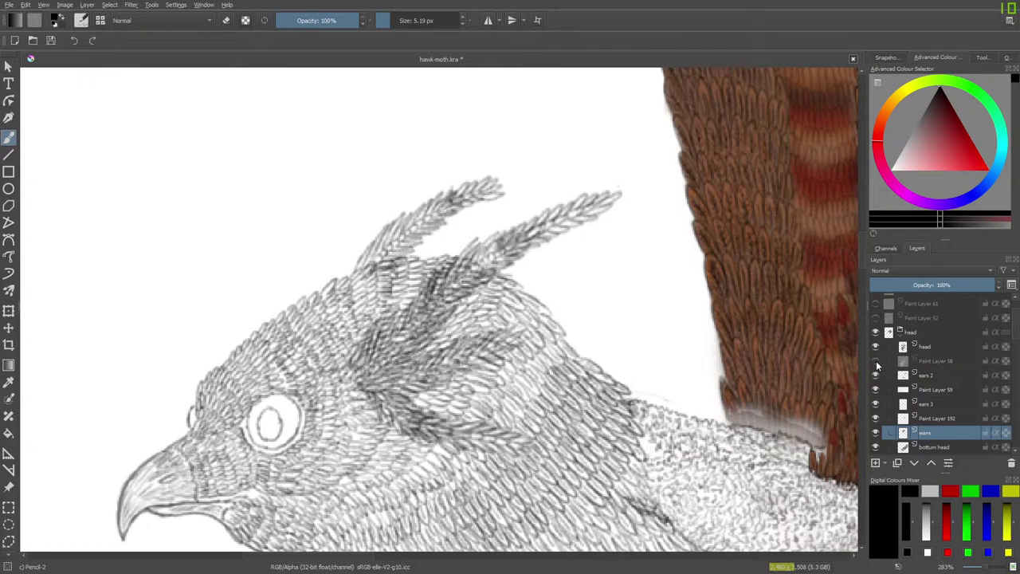
pyautogui.click(876, 362)
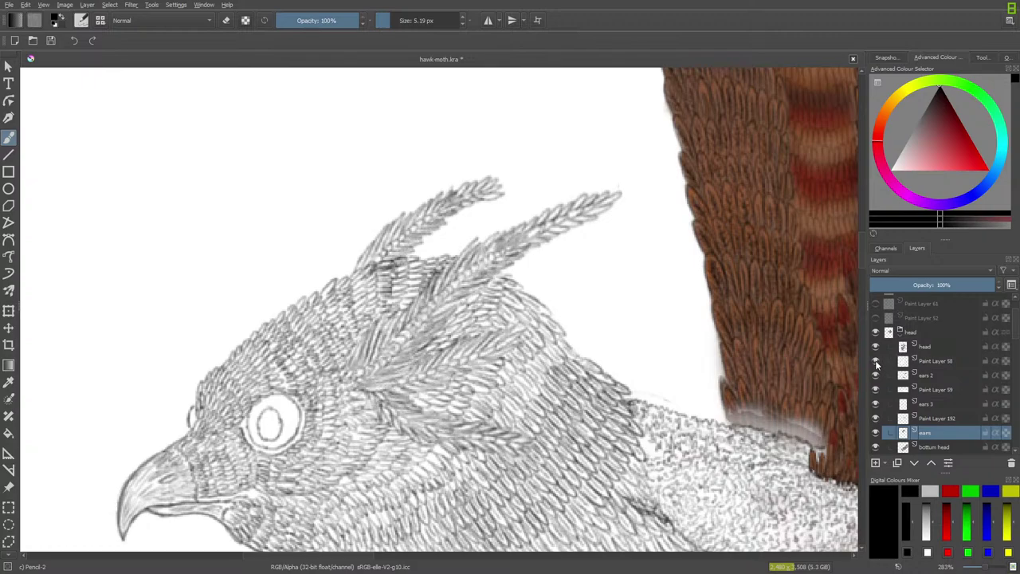
pyautogui.click(875, 362)
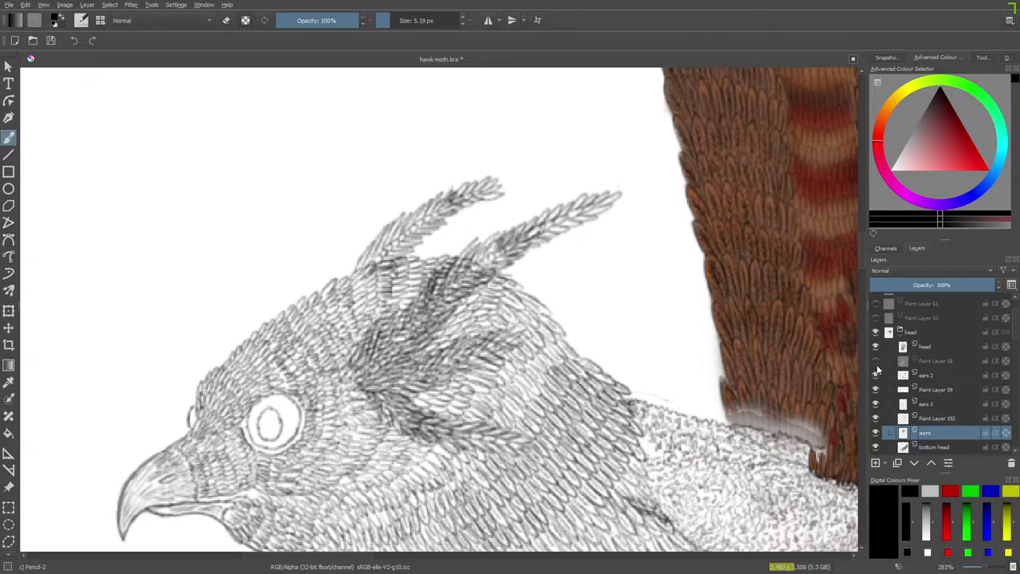
pyautogui.moveTo(876, 371)
pyautogui.click(876, 362)
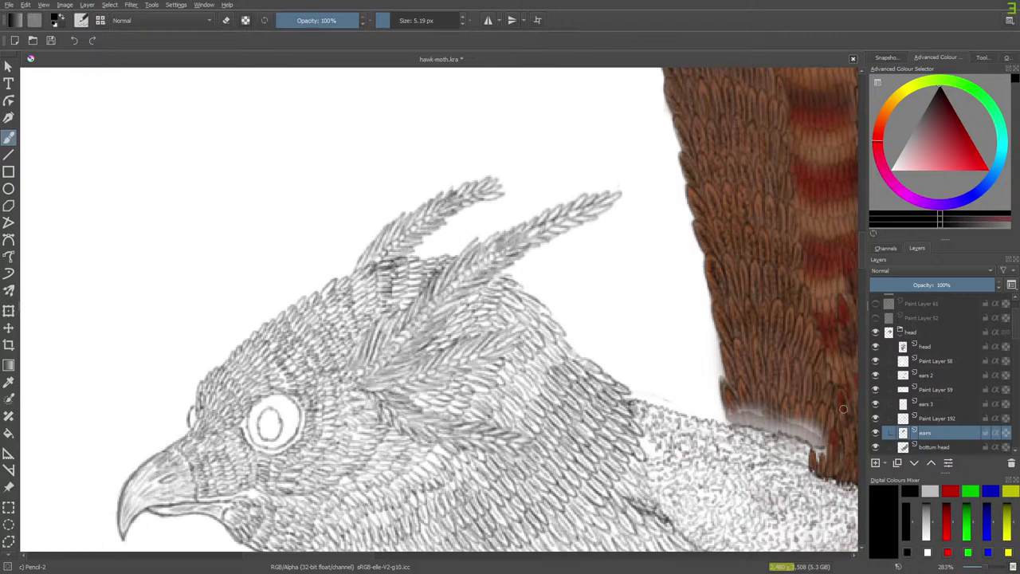
# Step: Add a new paint layer inside the head group and place it directly beneath the bottom head layer
pyautogui.scroll(-3, 861, 255)
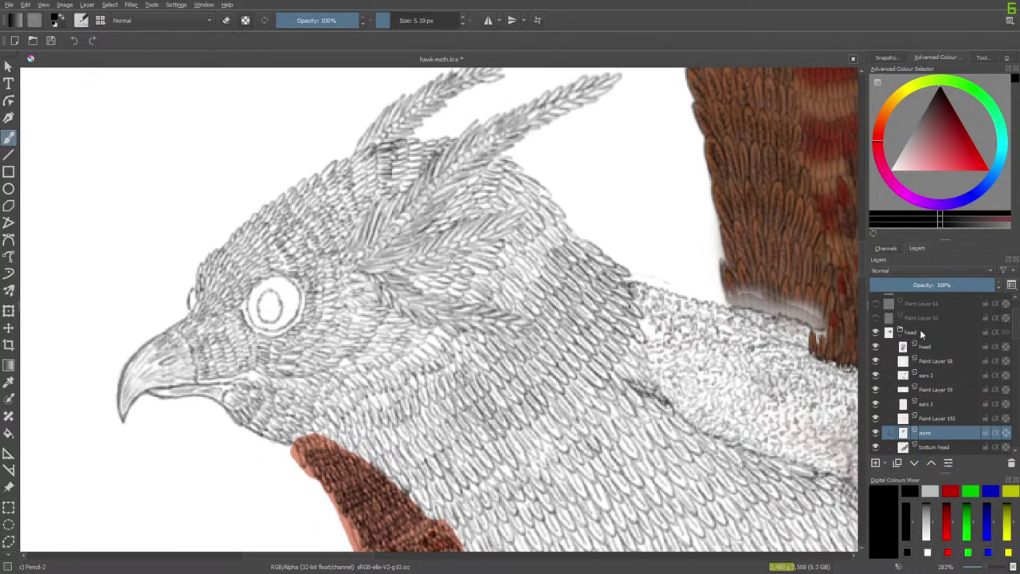
pyautogui.click(926, 346)
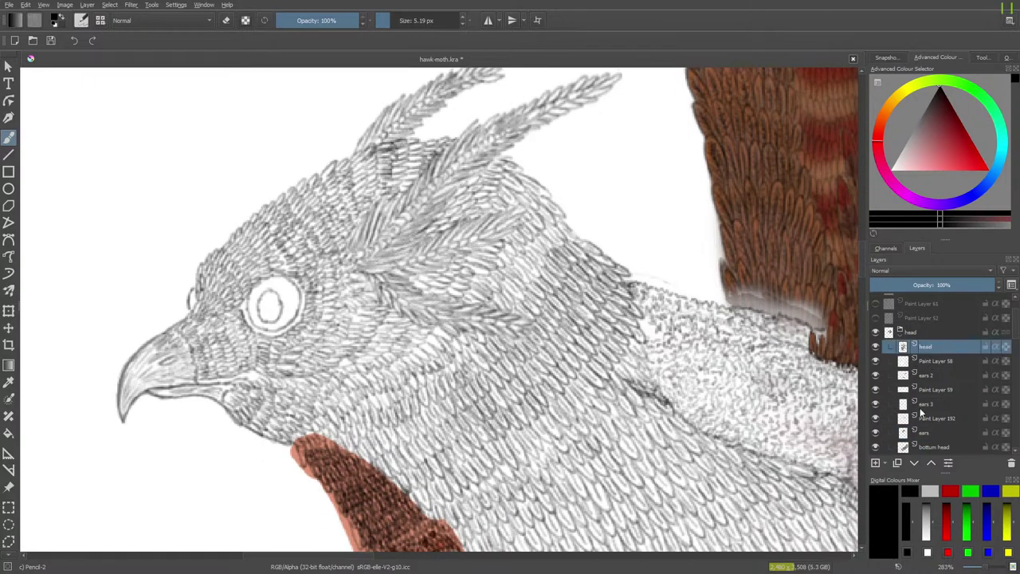
pyautogui.scroll(-3, 1017, 325)
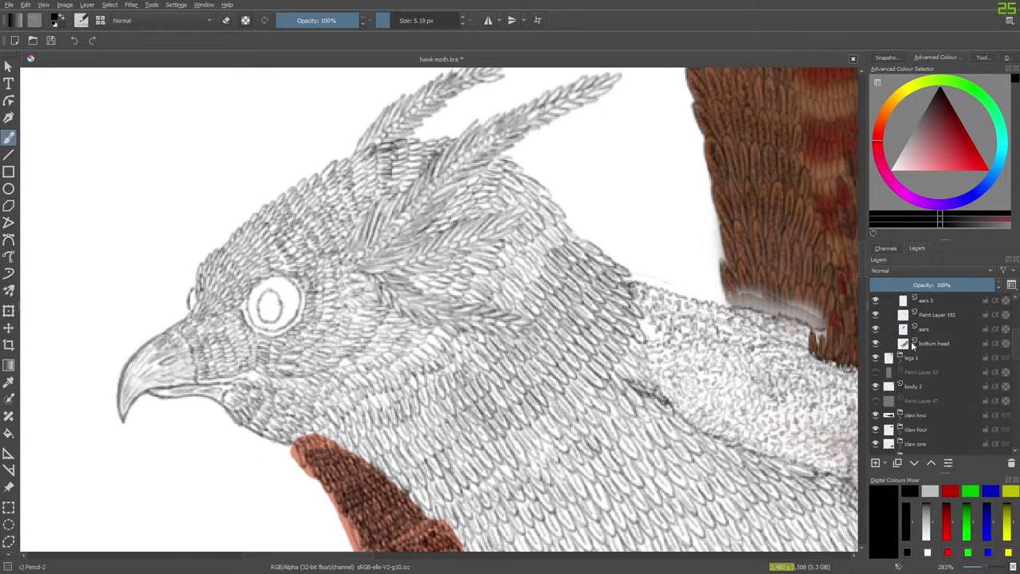
pyautogui.click(911, 341)
pyautogui.click(876, 462)
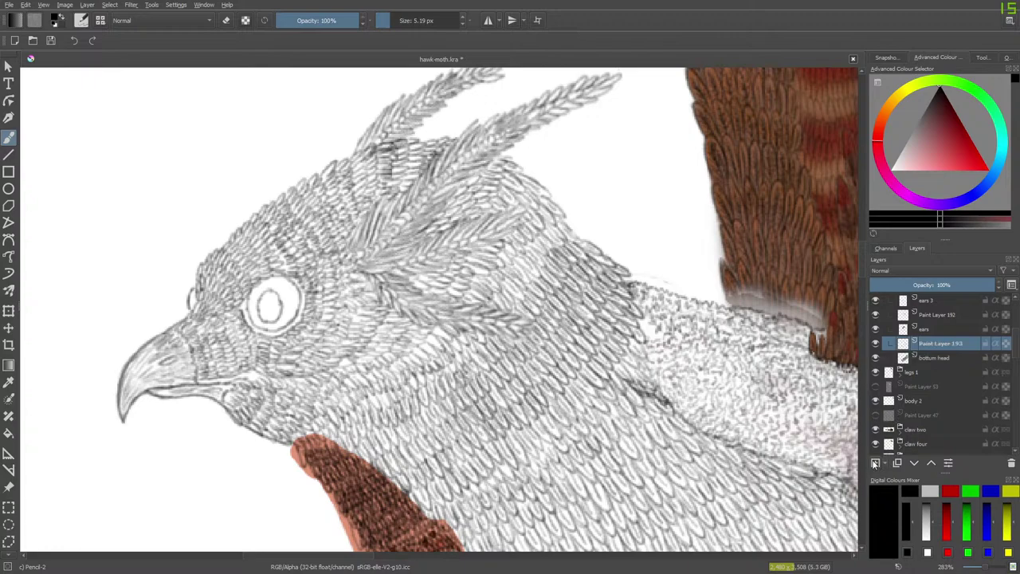
pyautogui.click(916, 463)
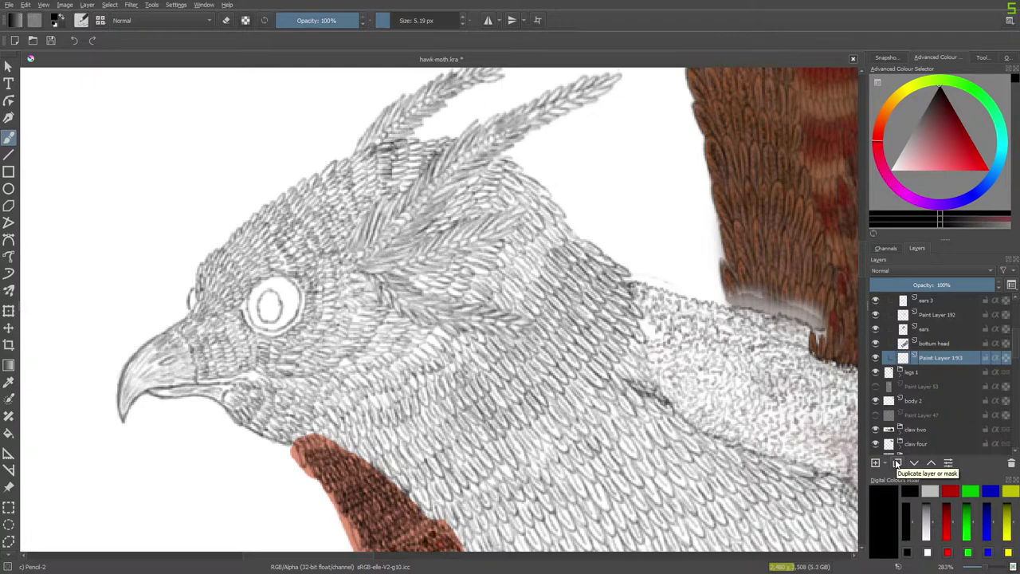
# Step: Sample the brown of the wing feathers as the painting colour and set the Pencil-2 brush size to 14.46 px
pyautogui.click(9, 364)
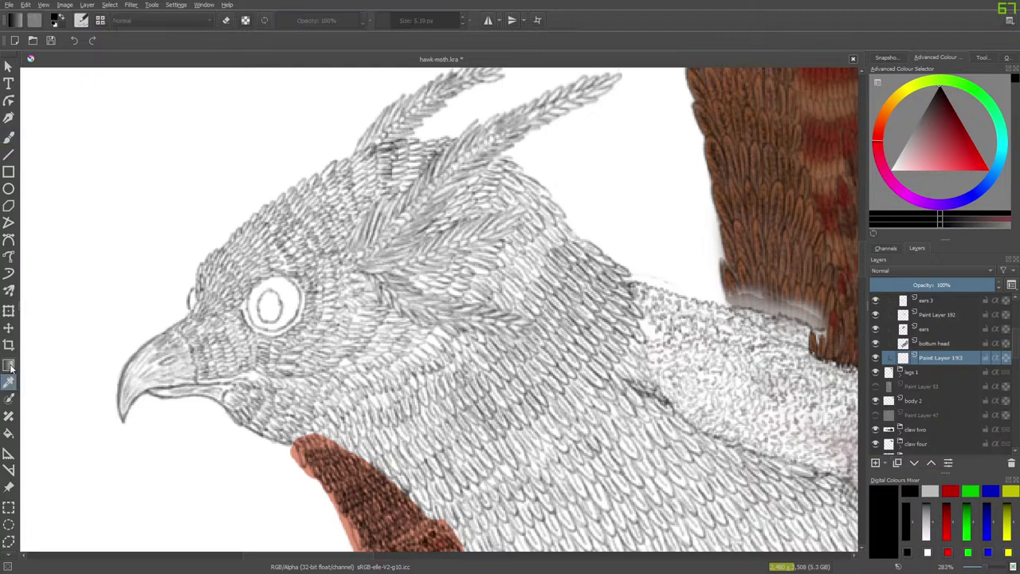
pyautogui.click(763, 142)
pyautogui.press('b')
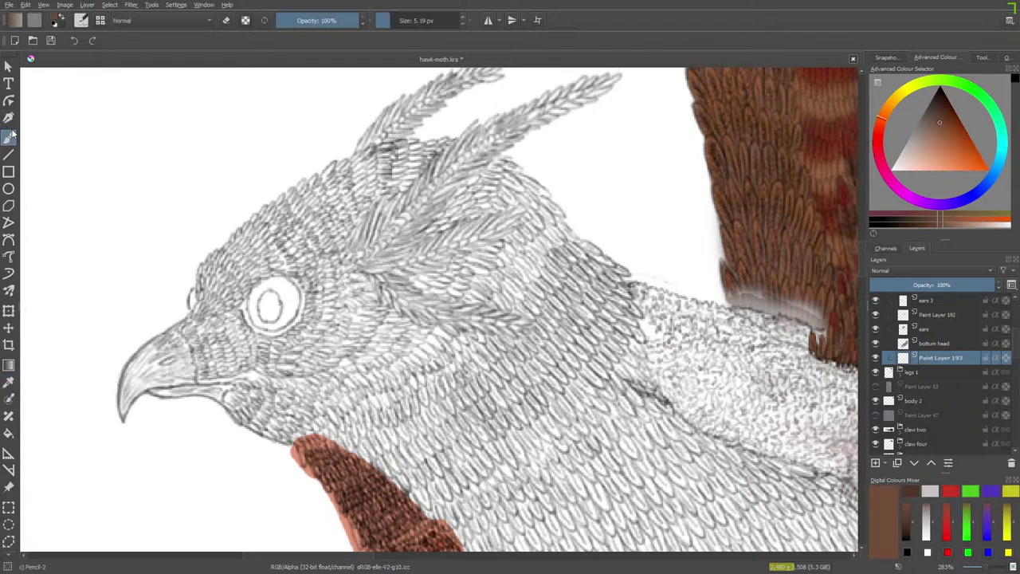
pyautogui.click(395, 16)
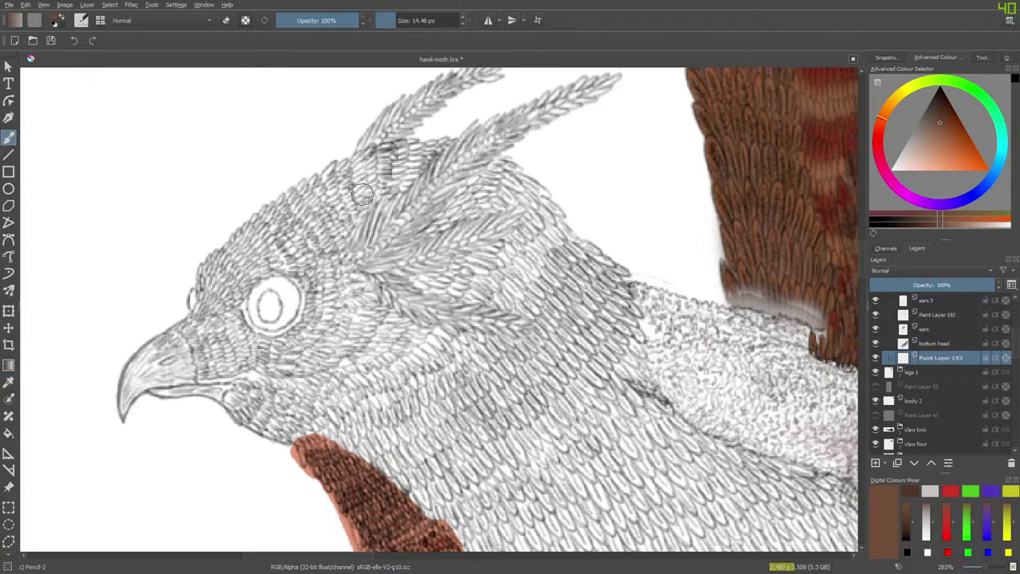
# Step: Switch to the Basic-1 brush at 40 px and block in the head and beak with flat brown beneath the line art
pyautogui.moveTo(374, 204)
pyautogui.mouseDown()
pyautogui.moveTo(353, 259)
pyautogui.moveTo(429, 182)
pyautogui.moveTo(398, 217)
pyautogui.moveTo(318, 215)
pyautogui.moveTo(275, 227)
pyautogui.moveTo(283, 219)
pyautogui.mouseUp()
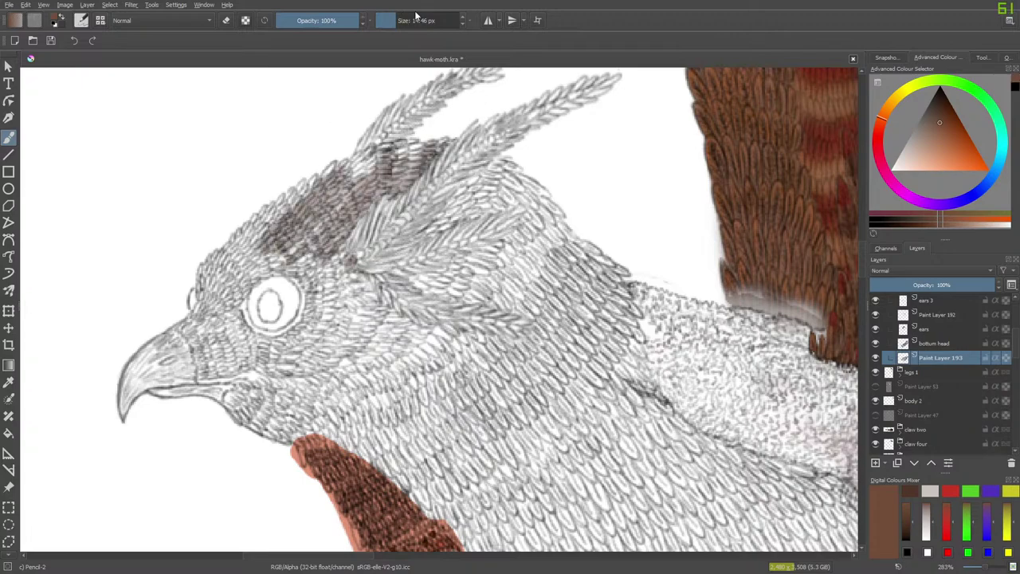
pyautogui.click(407, 18)
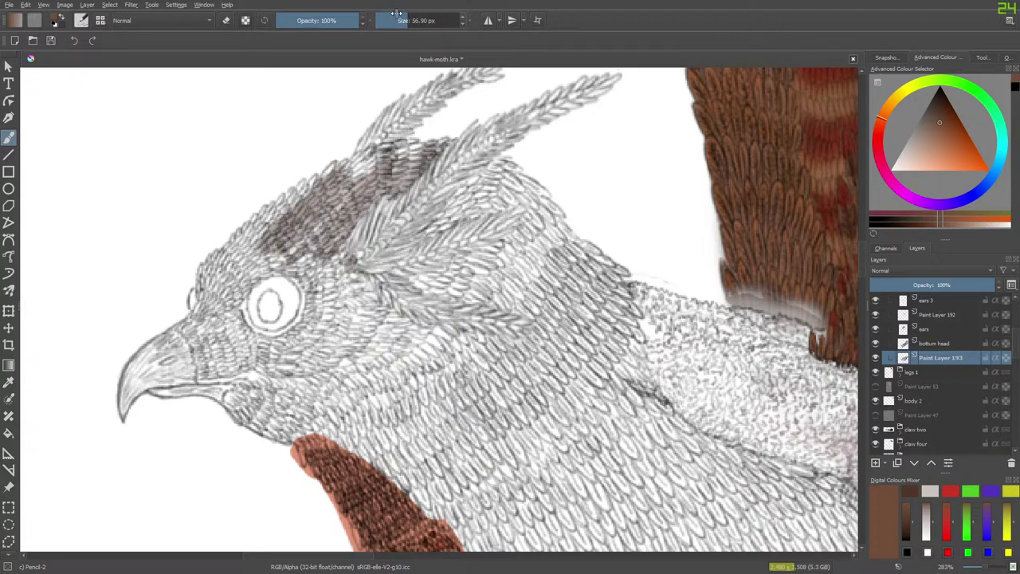
pyautogui.click(81, 20)
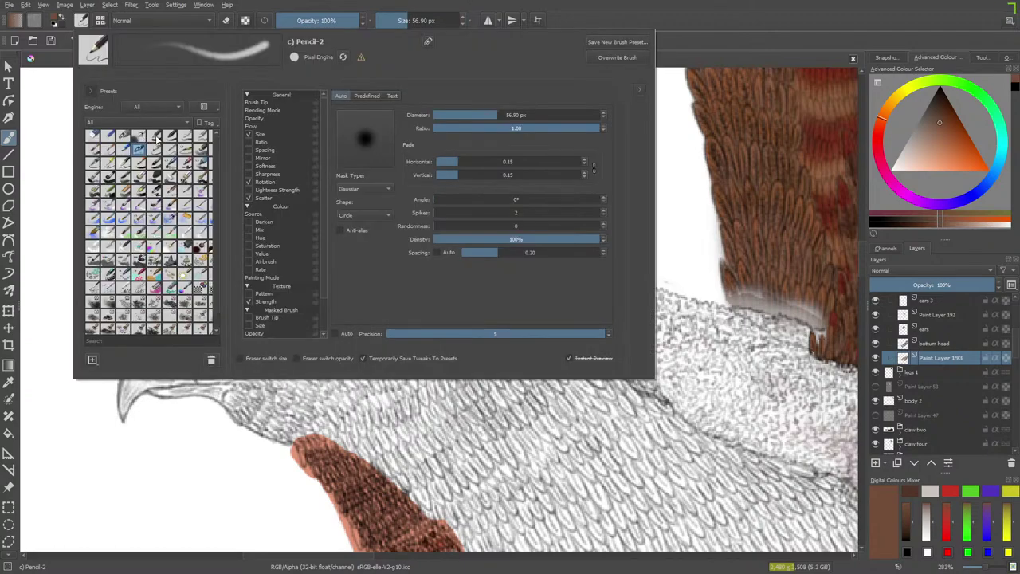
pyautogui.click(156, 136)
pyautogui.rightClick(64, 97)
pyautogui.click(196, 90)
pyautogui.moveTo(380, 196)
pyautogui.mouseDown()
pyautogui.moveTo(310, 229)
pyautogui.moveTo(350, 170)
pyautogui.moveTo(432, 146)
pyautogui.moveTo(368, 215)
pyautogui.moveTo(426, 188)
pyautogui.moveTo(443, 207)
pyautogui.moveTo(458, 206)
pyautogui.moveTo(406, 289)
pyautogui.moveTo(434, 278)
pyautogui.moveTo(499, 198)
pyautogui.moveTo(489, 250)
pyautogui.moveTo(536, 218)
pyautogui.moveTo(546, 227)
pyautogui.moveTo(402, 329)
pyautogui.moveTo(410, 290)
pyautogui.moveTo(364, 333)
pyautogui.moveTo(425, 334)
pyautogui.moveTo(313, 401)
pyautogui.moveTo(236, 394)
pyautogui.moveTo(302, 379)
pyautogui.moveTo(265, 369)
pyautogui.moveTo(314, 311)
pyautogui.moveTo(244, 312)
pyautogui.moveTo(227, 271)
pyautogui.moveTo(172, 362)
pyautogui.moveTo(127, 405)
pyautogui.moveTo(175, 381)
pyautogui.moveTo(393, 405)
pyautogui.moveTo(358, 408)
pyautogui.moveTo(464, 338)
pyautogui.moveTo(535, 251)
pyautogui.moveTo(388, 396)
pyautogui.moveTo(545, 252)
pyautogui.moveTo(565, 267)
pyautogui.moveTo(500, 233)
pyautogui.mouseUp()
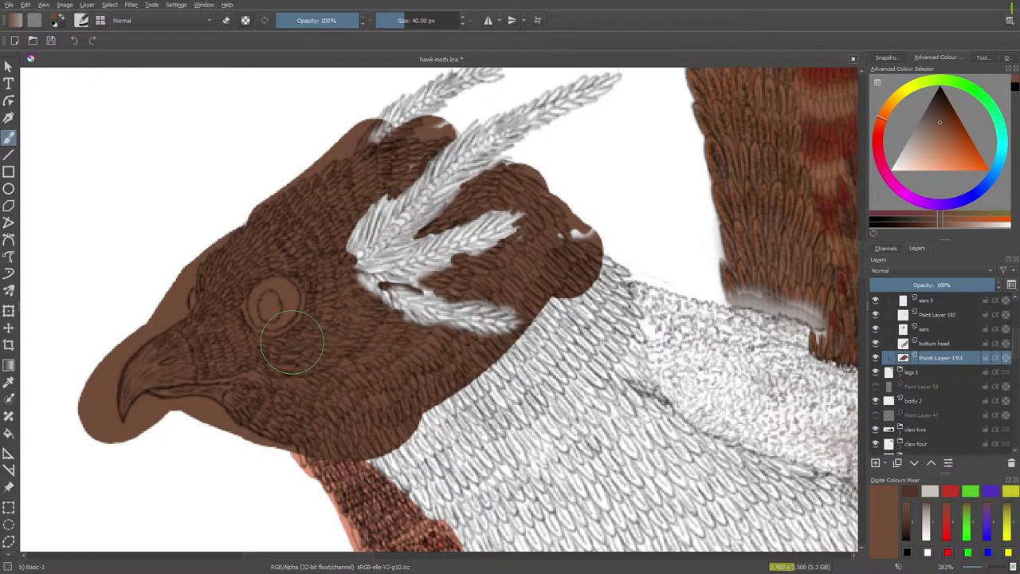
# Step: Extend the flat brown beneath the far ear tuft up to its tip
pyautogui.scroll(1, 1016, 343)
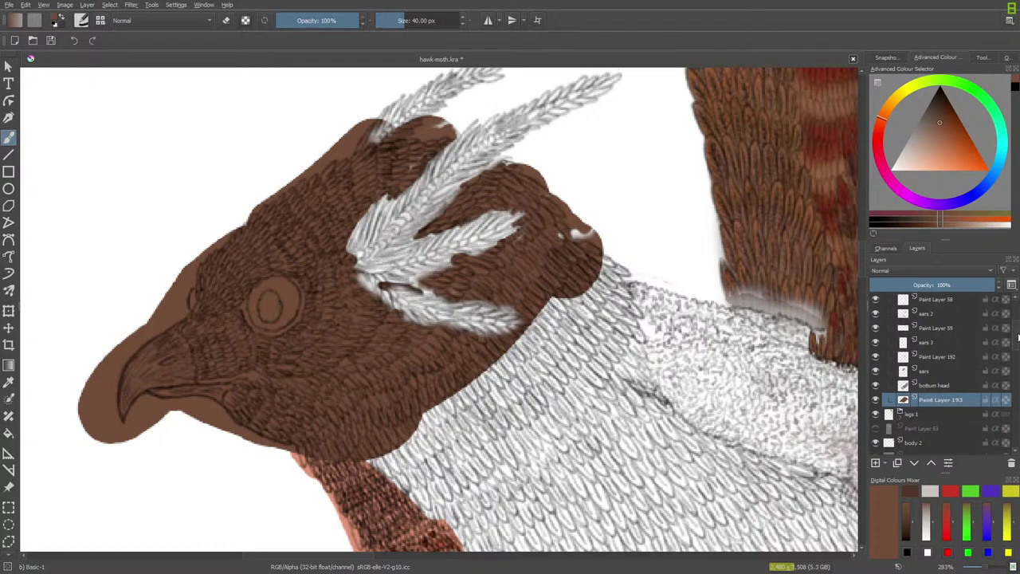
pyautogui.scroll(1, 1018, 339)
pyautogui.scroll(1, 861, 258)
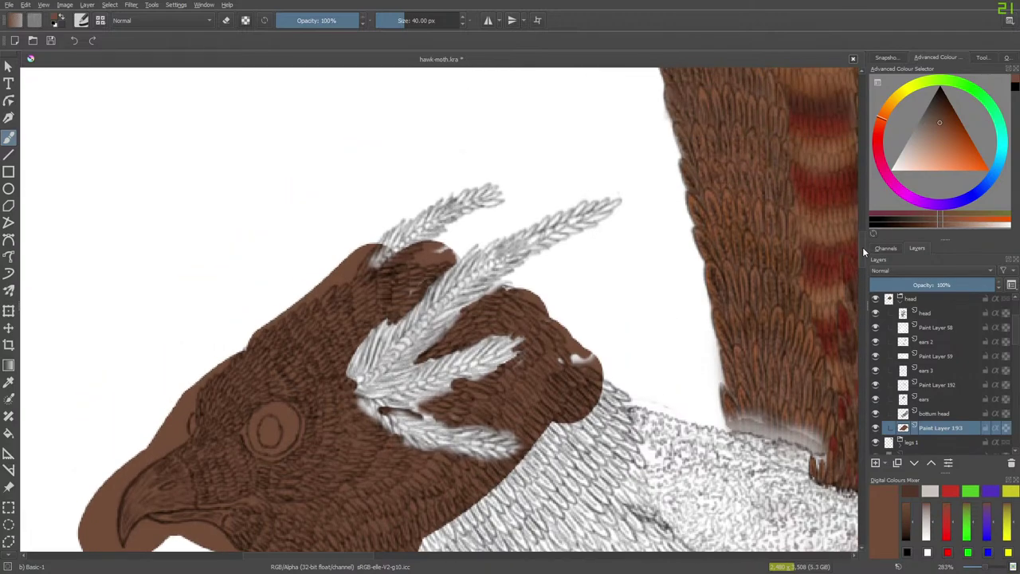
pyautogui.moveTo(490, 187); pyautogui.dragTo(361, 284)
pyautogui.moveTo(458, 200); pyautogui.dragTo(405, 237)
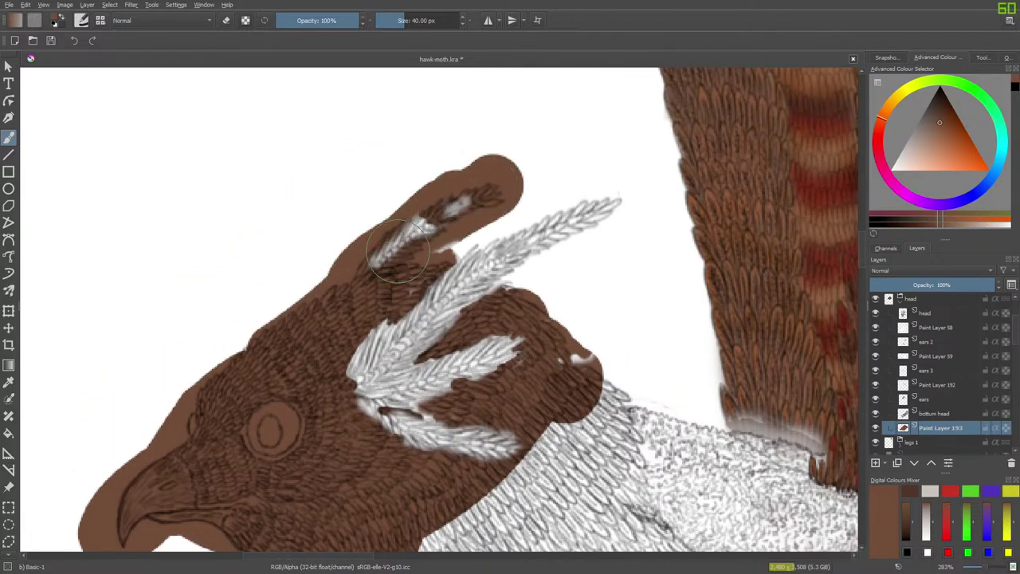
# Step: Hide the white backing layers Paint Layer 58 and Paint Layer 59, toggling ears 2 off and on to compare
pyautogui.click(877, 328)
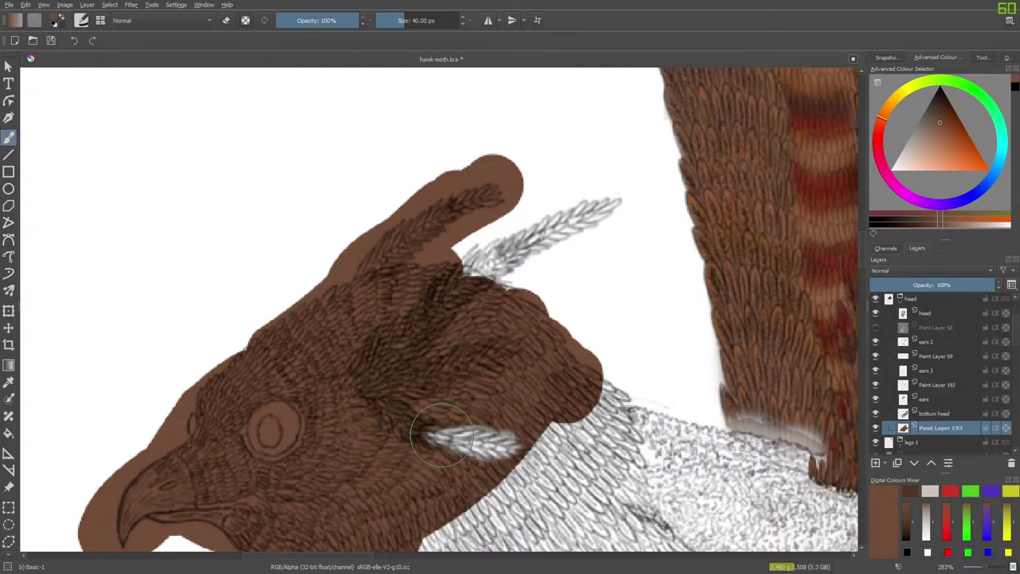
pyautogui.click(876, 341)
pyautogui.click(876, 341)
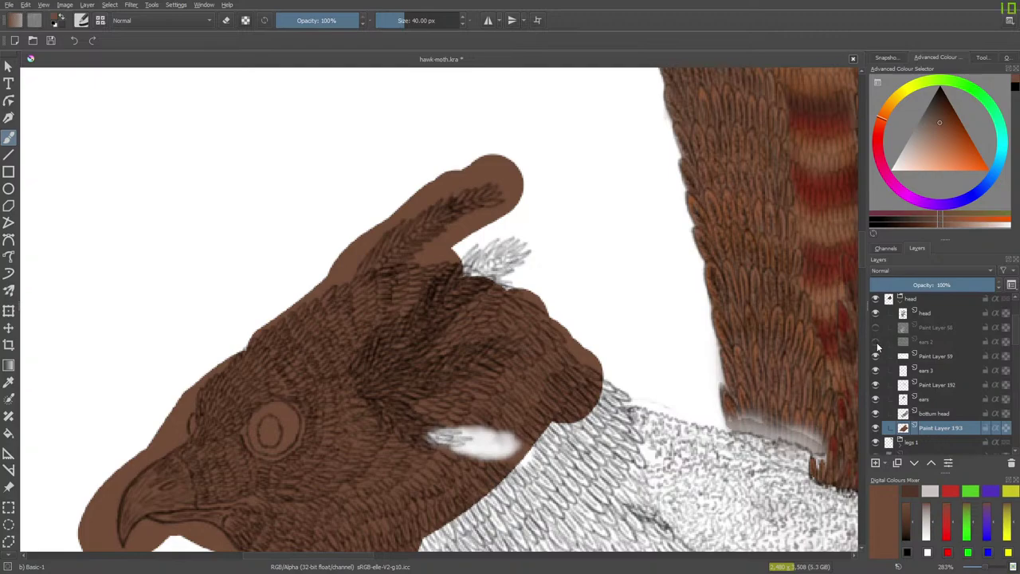
pyautogui.click(875, 357)
pyautogui.click(876, 356)
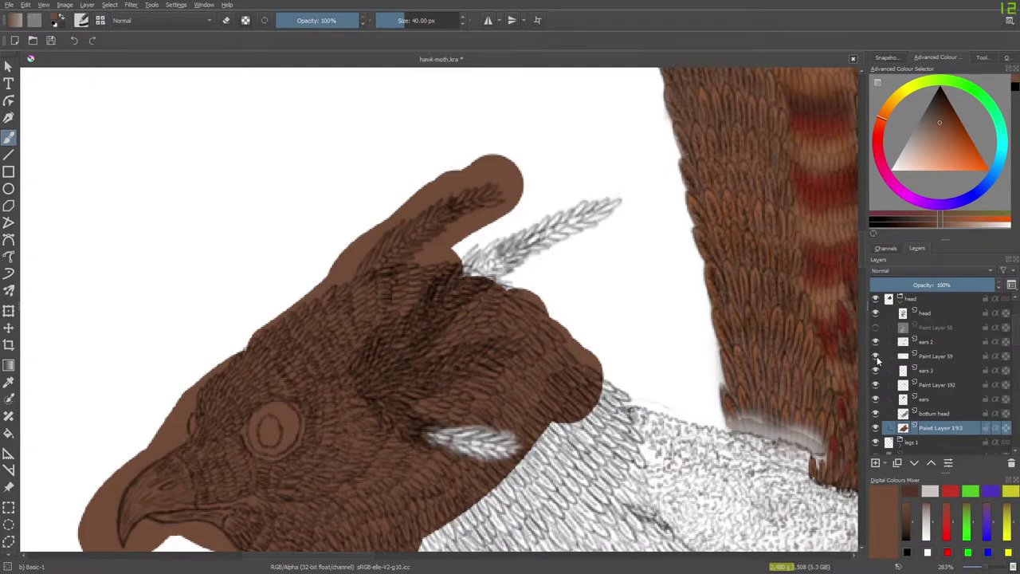
pyautogui.click(875, 356)
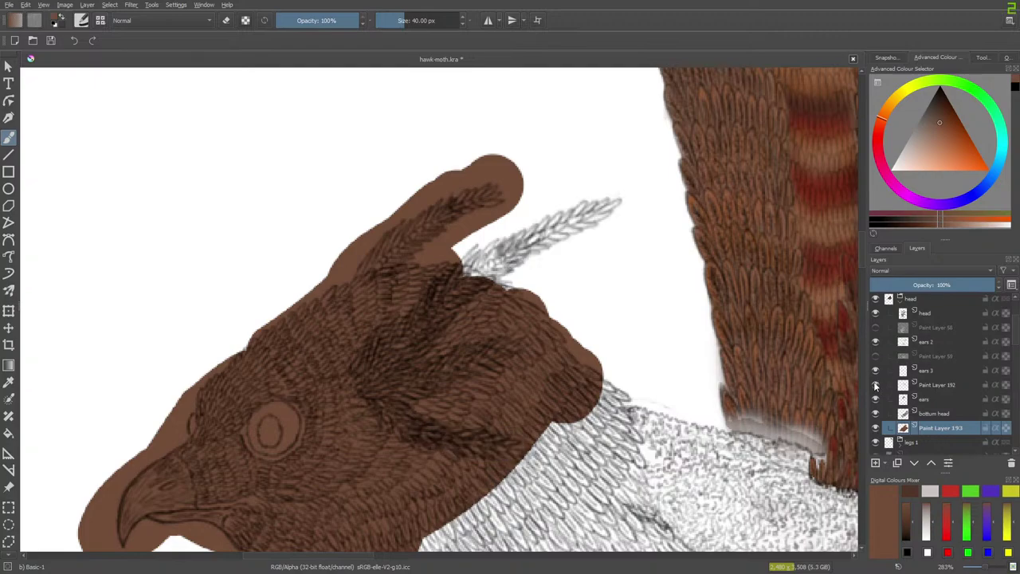
# Step: Toggle Paint Layer 192, ears 3, ears and bottom head off and on to examine what each layer contains
pyautogui.click(876, 385)
pyautogui.click(876, 385)
pyautogui.click(875, 370)
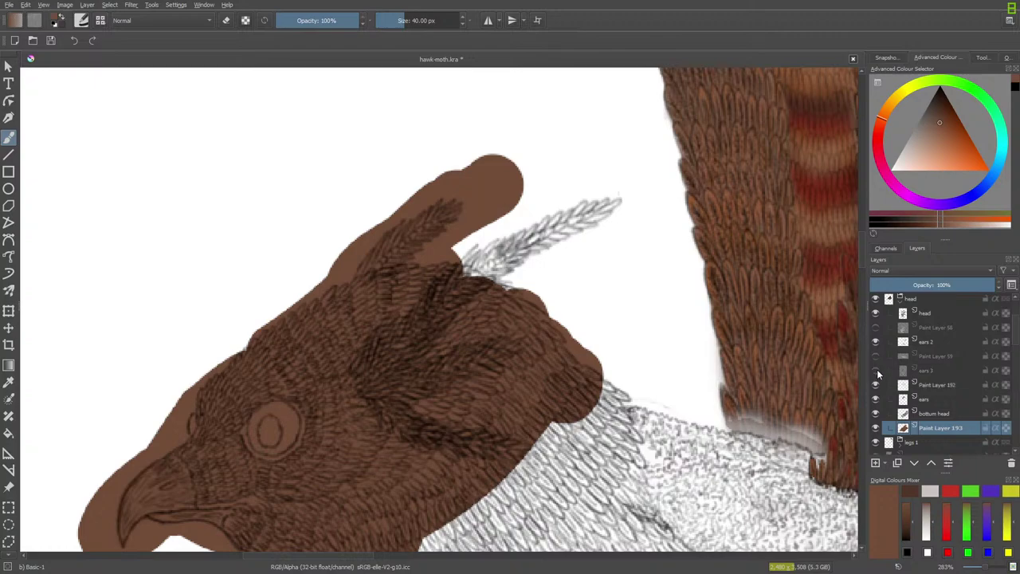
pyautogui.click(875, 370)
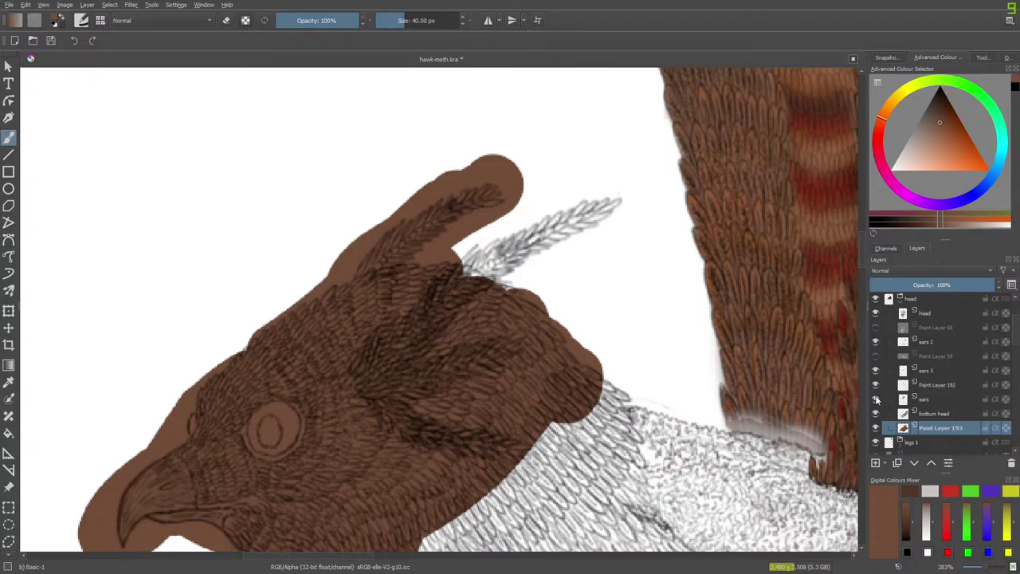
pyautogui.click(876, 400)
pyautogui.click(875, 413)
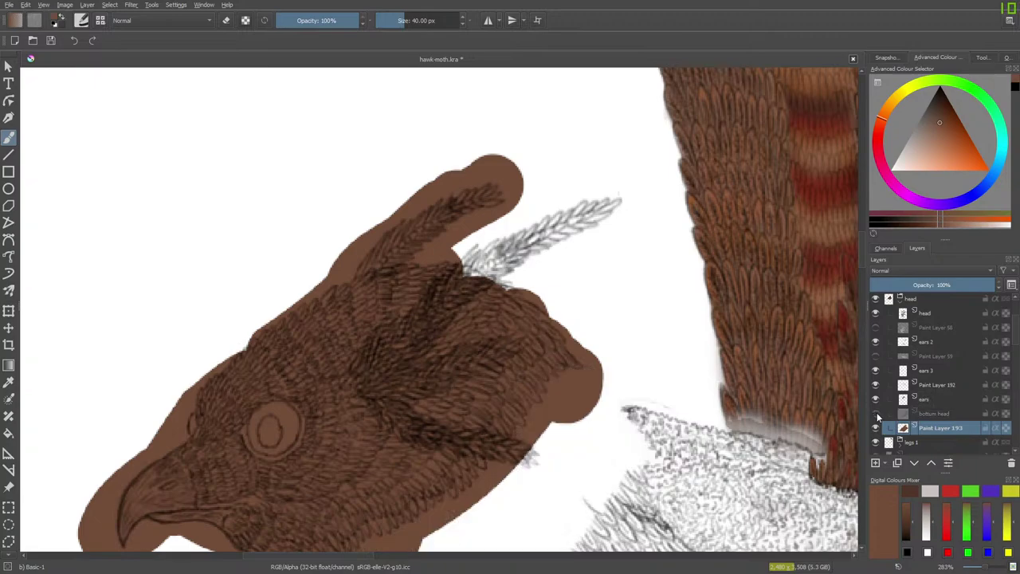
pyautogui.click(876, 409)
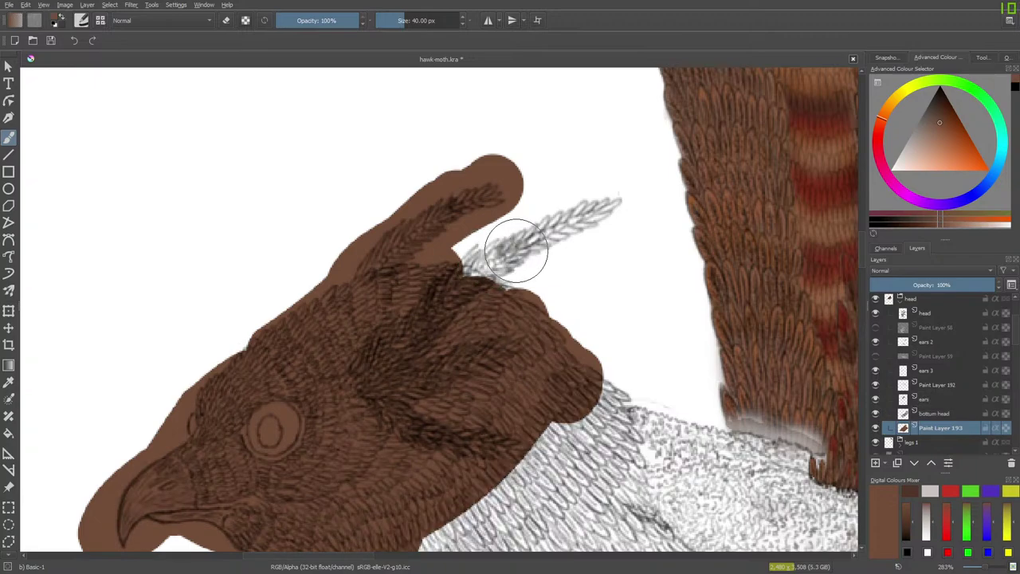
# Step: Paint flat brown beneath the long near ear tuft and toggle the head layer off and on to compare
pyautogui.moveTo(494, 263)
pyautogui.mouseDown()
pyautogui.moveTo(462, 281)
pyautogui.moveTo(521, 242)
pyautogui.moveTo(610, 209)
pyautogui.moveTo(424, 301)
pyautogui.moveTo(513, 218)
pyautogui.moveTo(529, 221)
pyautogui.moveTo(465, 272)
pyautogui.moveTo(437, 279)
pyautogui.mouseUp()
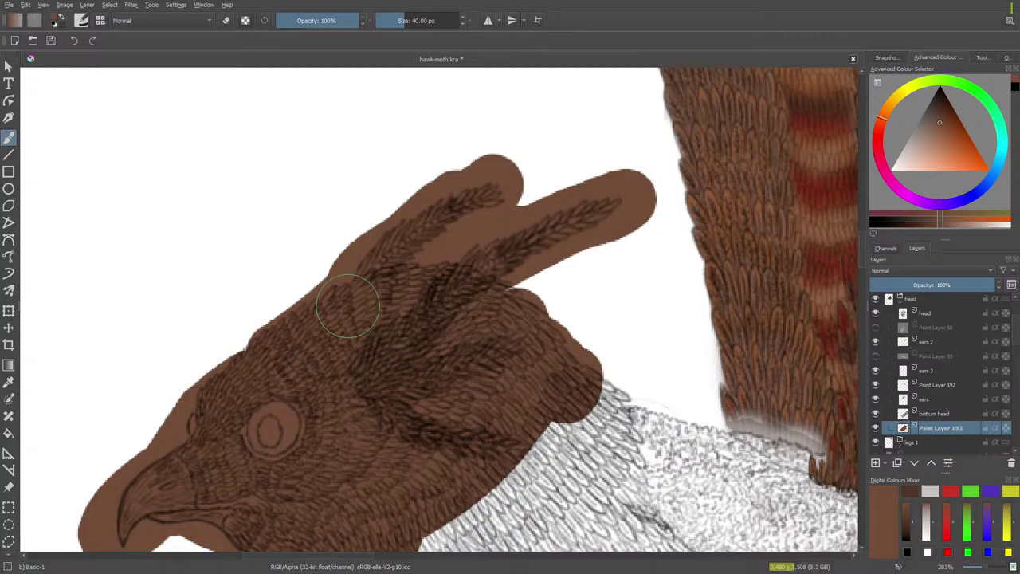
pyautogui.click(876, 312)
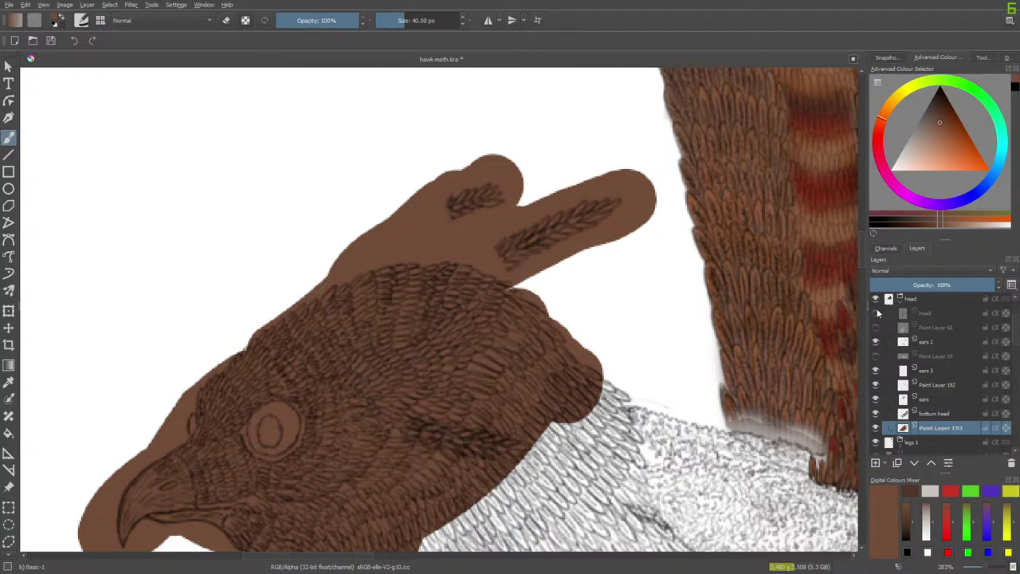
pyautogui.click(876, 312)
pyautogui.click(876, 313)
pyautogui.click(875, 312)
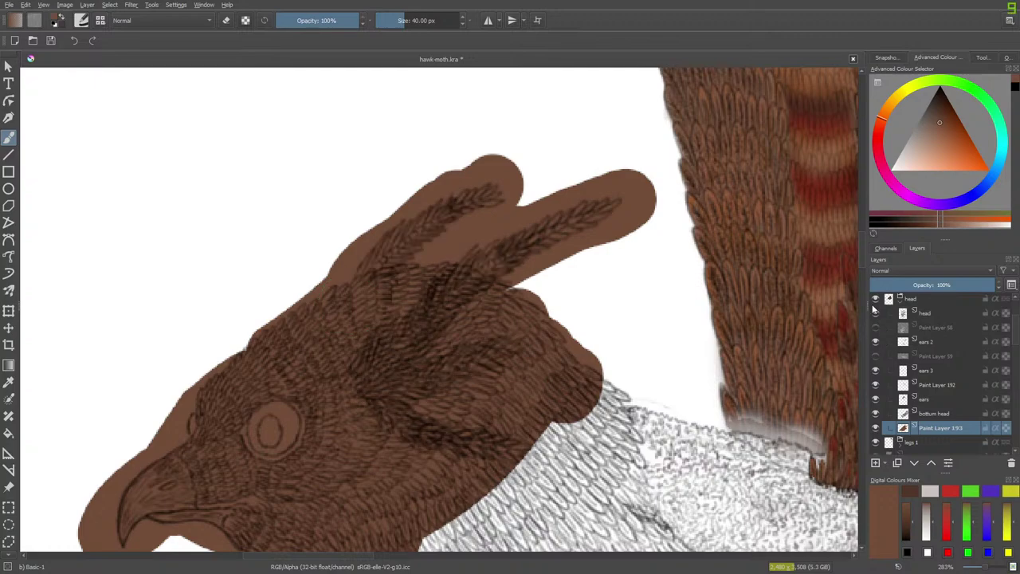
# Step: Add a paint layer directly beneath the top head line-art layer and paint flat brown behind the near ear tufts
pyautogui.click(925, 315)
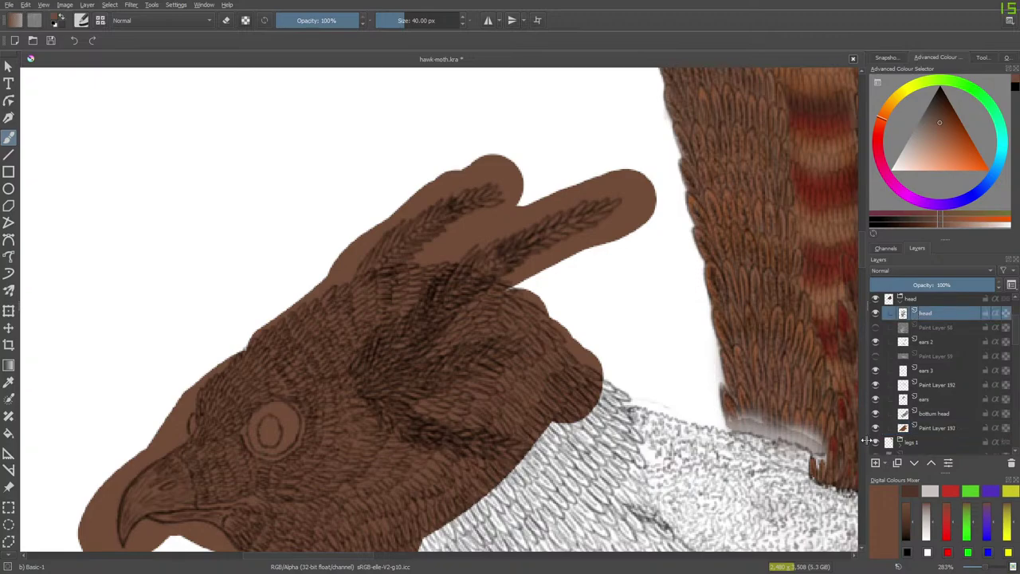
pyautogui.click(876, 463)
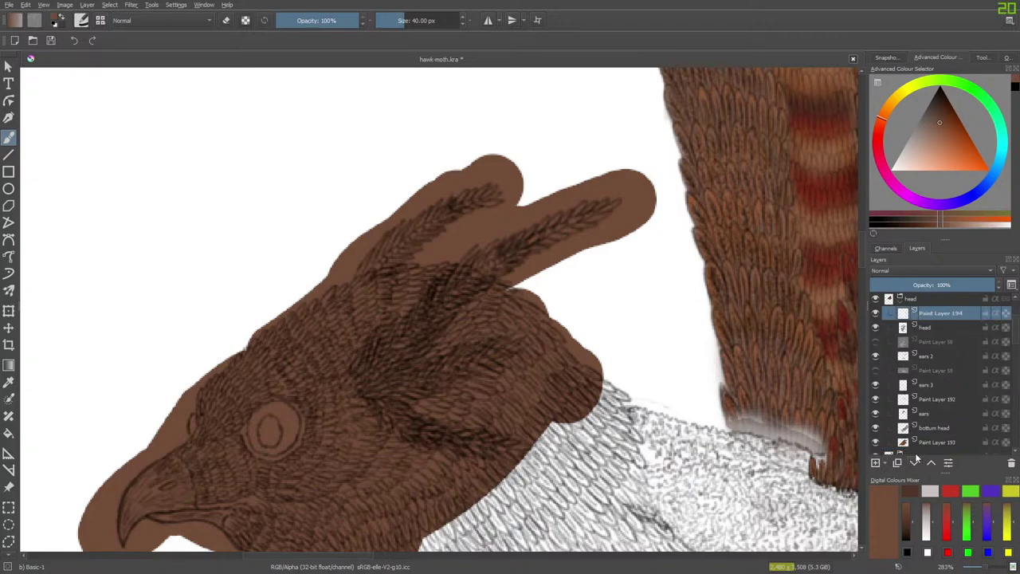
pyautogui.click(914, 462)
pyautogui.moveTo(375, 359); pyautogui.dragTo(471, 274)
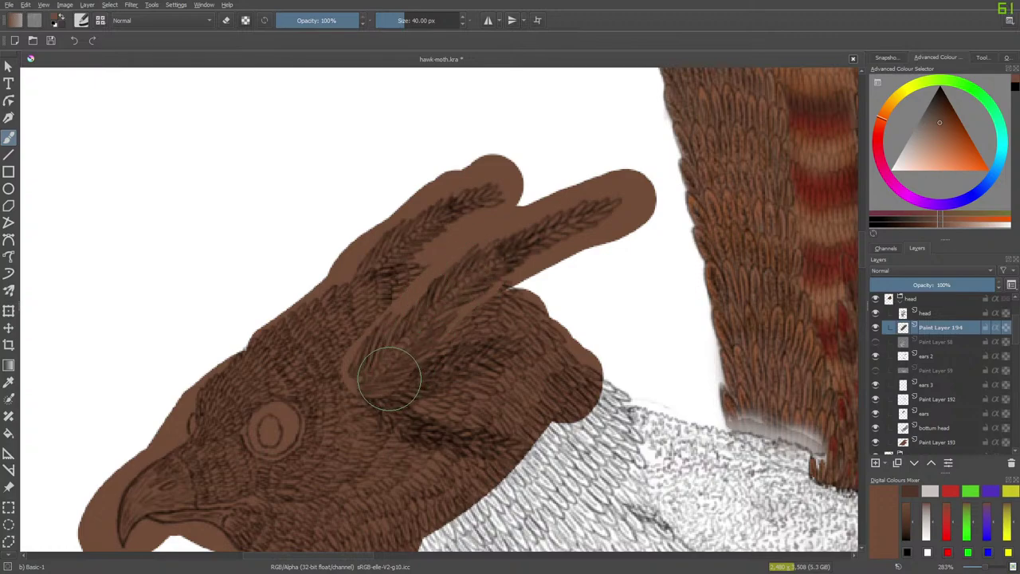
pyautogui.moveTo(389, 379); pyautogui.dragTo(498, 342)
pyautogui.moveTo(386, 398)
pyautogui.mouseDown()
pyautogui.moveTo(486, 438)
pyautogui.moveTo(379, 403)
pyautogui.moveTo(367, 255)
pyautogui.moveTo(381, 263)
pyautogui.moveTo(468, 209)
pyautogui.moveTo(382, 265)
pyautogui.moveTo(395, 287)
pyautogui.moveTo(378, 275)
pyautogui.moveTo(341, 284)
pyautogui.mouseUp()
# Step: Erase the excess brown around the ear tufts on Paint Layer 194 with the Eraser Circle brush at 50 px
pyautogui.press('/')
pyautogui.click(80, 20)
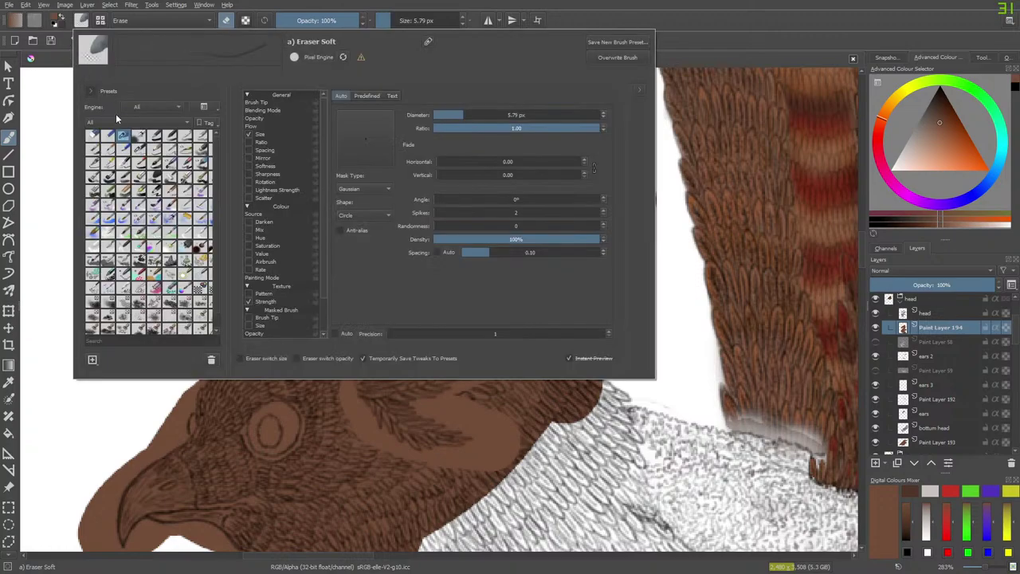
pyautogui.click(92, 136)
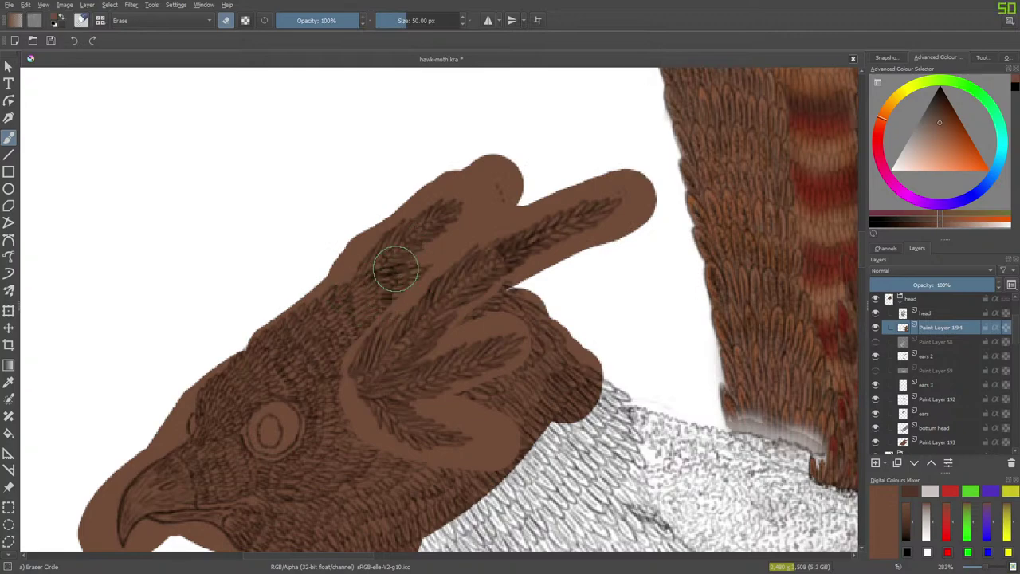
pyautogui.moveTo(467, 155)
pyautogui.mouseDown()
pyautogui.moveTo(494, 181)
pyautogui.moveTo(410, 248)
pyautogui.moveTo(459, 212)
pyautogui.moveTo(424, 251)
pyautogui.moveTo(363, 290)
pyautogui.moveTo(327, 343)
pyautogui.moveTo(318, 398)
pyautogui.moveTo(388, 470)
pyautogui.moveTo(530, 488)
pyautogui.moveTo(485, 435)
pyautogui.moveTo(507, 461)
pyautogui.moveTo(440, 477)
pyautogui.moveTo(525, 431)
pyautogui.moveTo(462, 406)
pyautogui.moveTo(488, 370)
pyautogui.moveTo(458, 401)
pyautogui.moveTo(440, 400)
pyautogui.moveTo(489, 380)
pyautogui.moveTo(471, 383)
pyautogui.moveTo(533, 329)
pyautogui.moveTo(491, 329)
pyautogui.moveTo(495, 322)
pyautogui.moveTo(437, 303)
pyautogui.moveTo(464, 333)
pyautogui.moveTo(449, 339)
pyautogui.moveTo(485, 314)
pyautogui.moveTo(496, 276)
pyautogui.moveTo(619, 228)
pyautogui.moveTo(641, 185)
pyautogui.moveTo(601, 238)
pyautogui.moveTo(613, 237)
pyautogui.moveTo(492, 310)
pyautogui.moveTo(448, 311)
pyautogui.moveTo(452, 253)
pyautogui.moveTo(369, 322)
pyautogui.mouseUp()
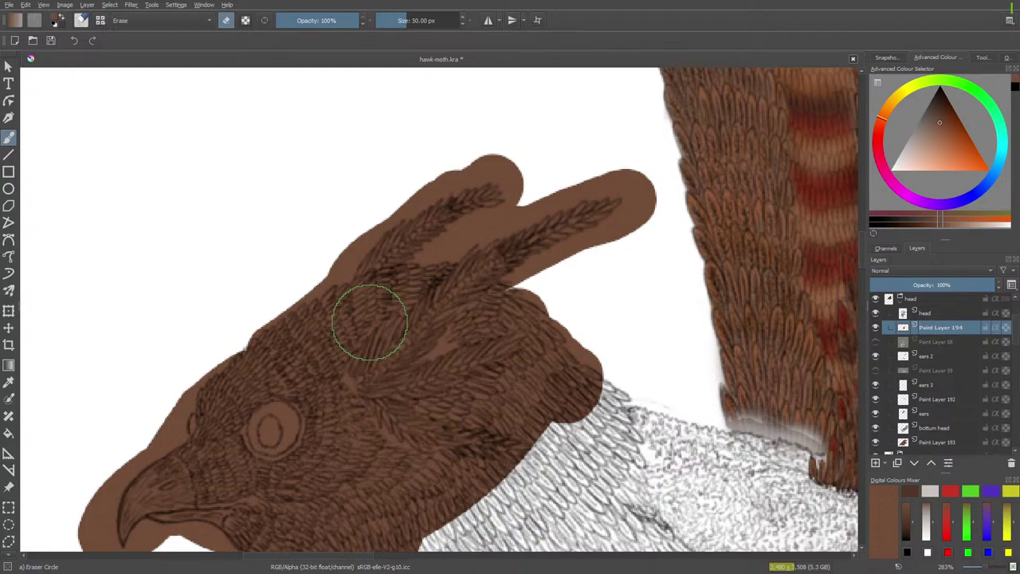
pyautogui.moveTo(370, 322)
pyautogui.mouseDown()
pyautogui.moveTo(466, 279)
pyautogui.moveTo(446, 267)
pyautogui.mouseUp()
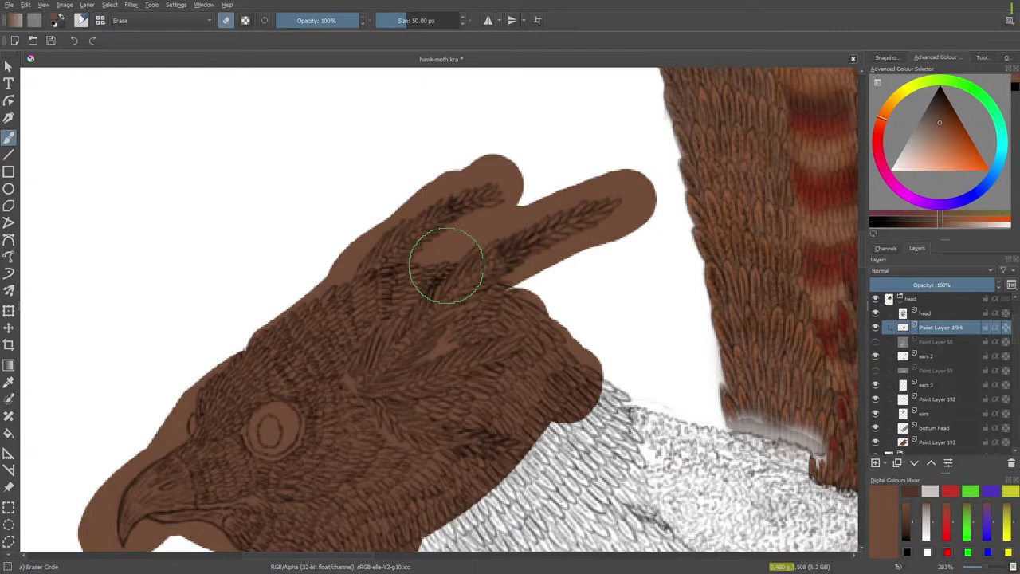
# Step: Toggle the ears 2 layer to compare, and move it above Paint Layer 194, directly beneath the head layer
pyautogui.click(878, 357)
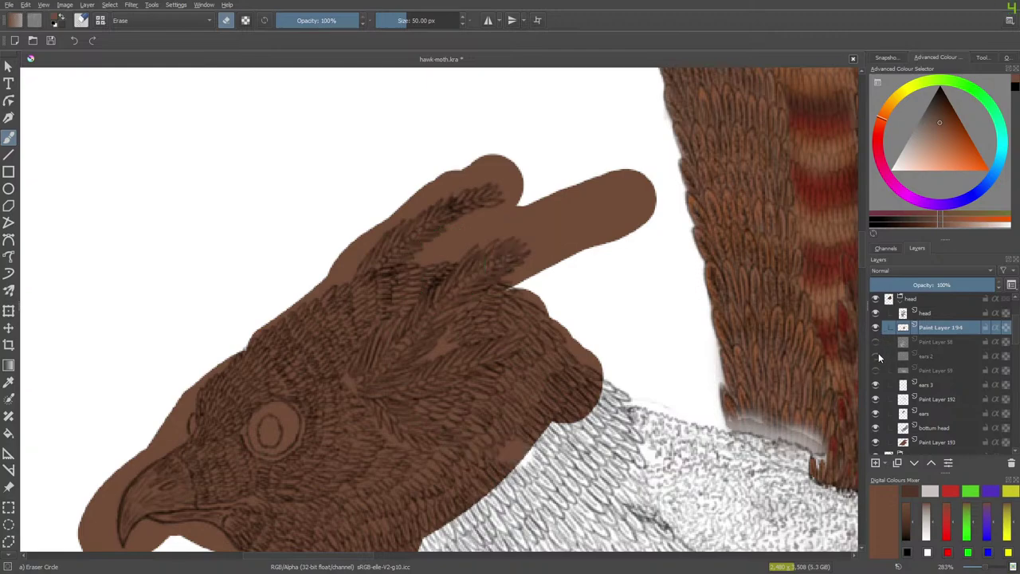
pyautogui.click(877, 356)
pyautogui.click(878, 356)
pyautogui.click(877, 356)
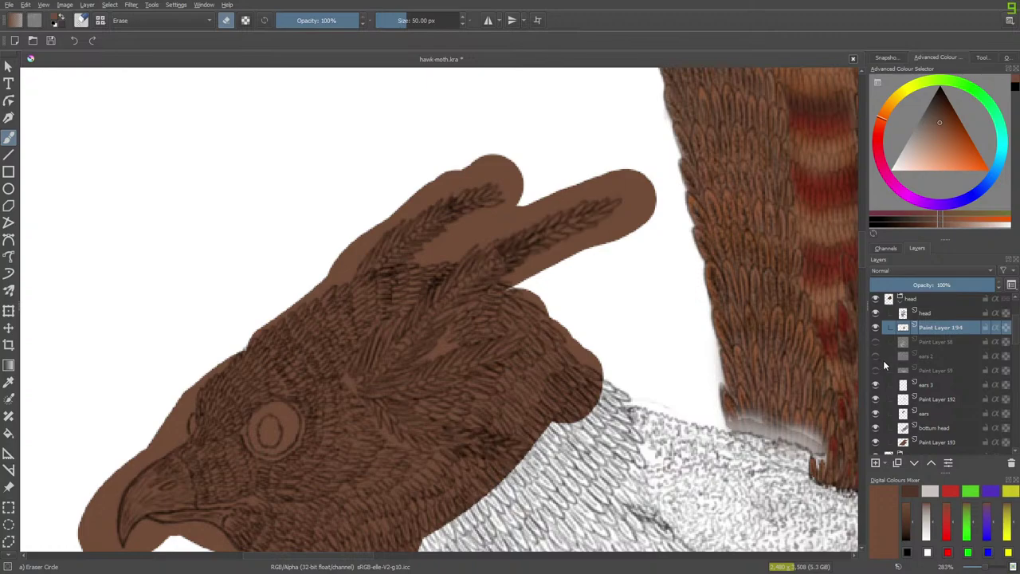
pyautogui.click(909, 355)
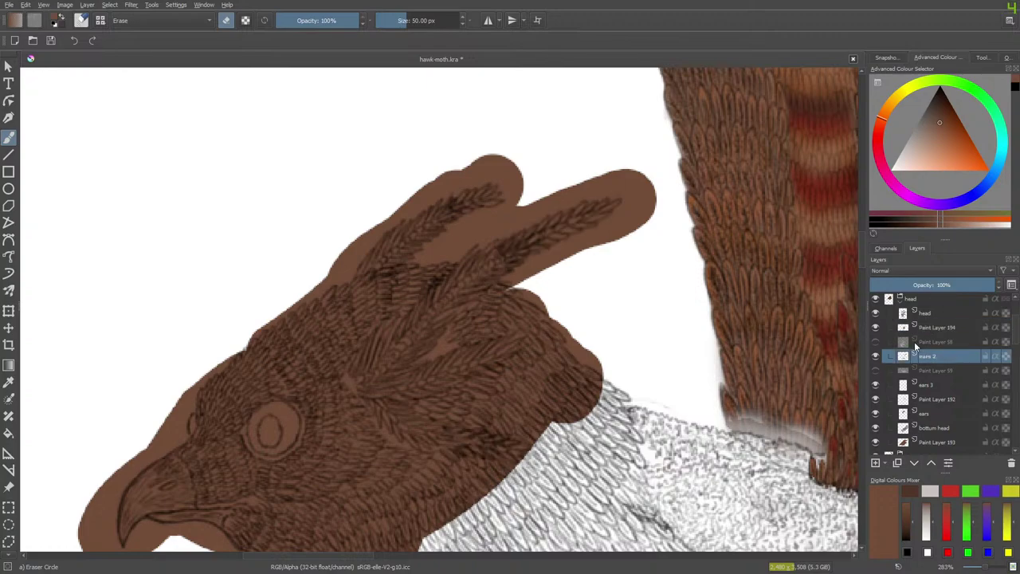
pyautogui.click(932, 463)
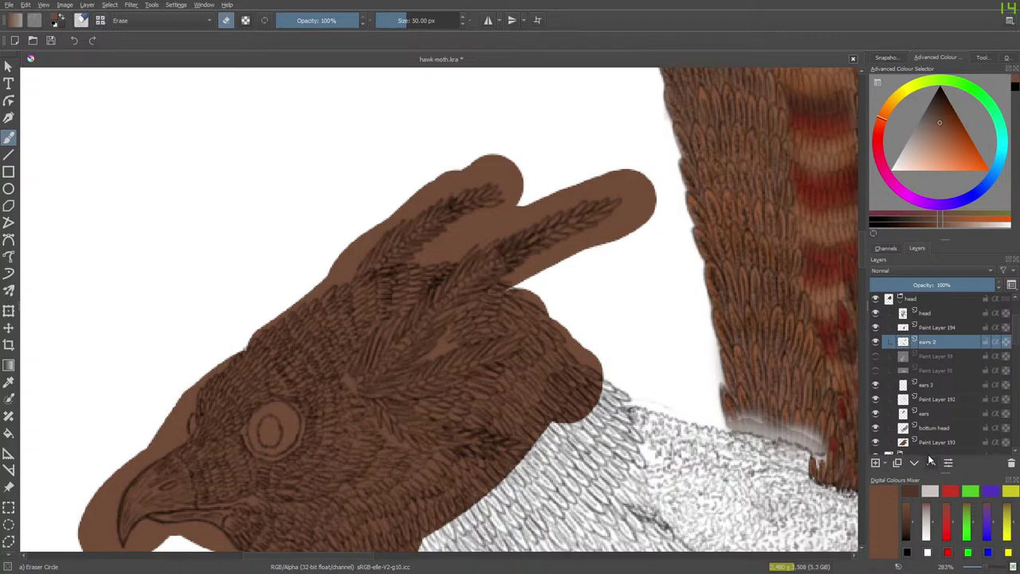
pyautogui.click(931, 461)
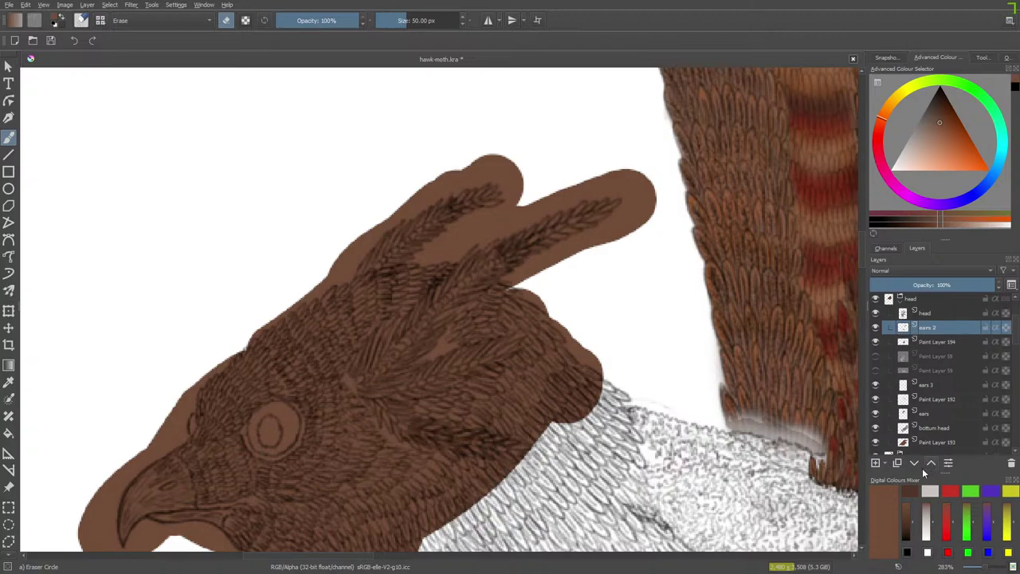
# Step: Undo the last erasing on the lower ear tuft
pyautogui.moveTo(934, 341)
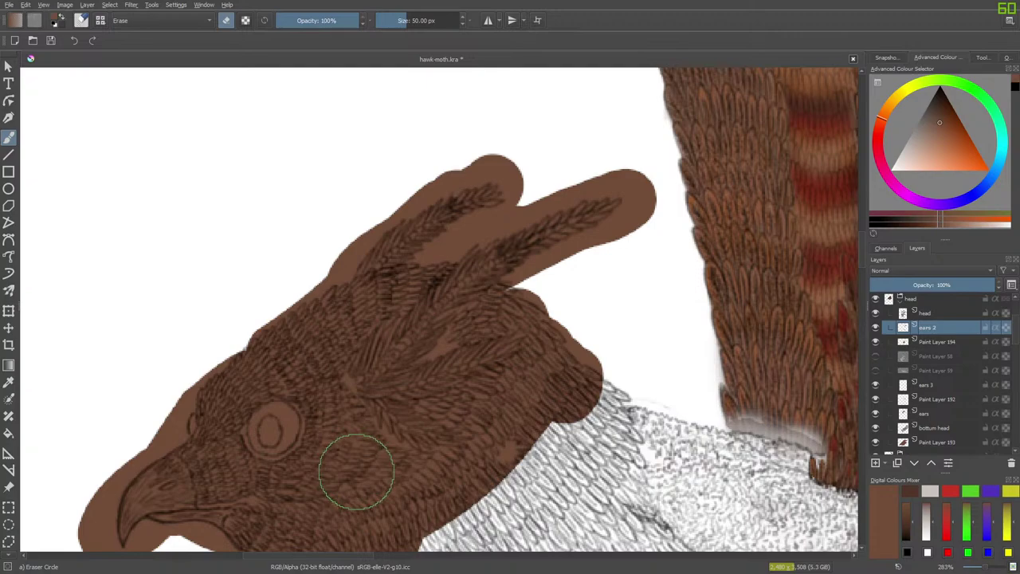
pyautogui.press('ctrl')
pyautogui.hotkey('ctrl', 'z')
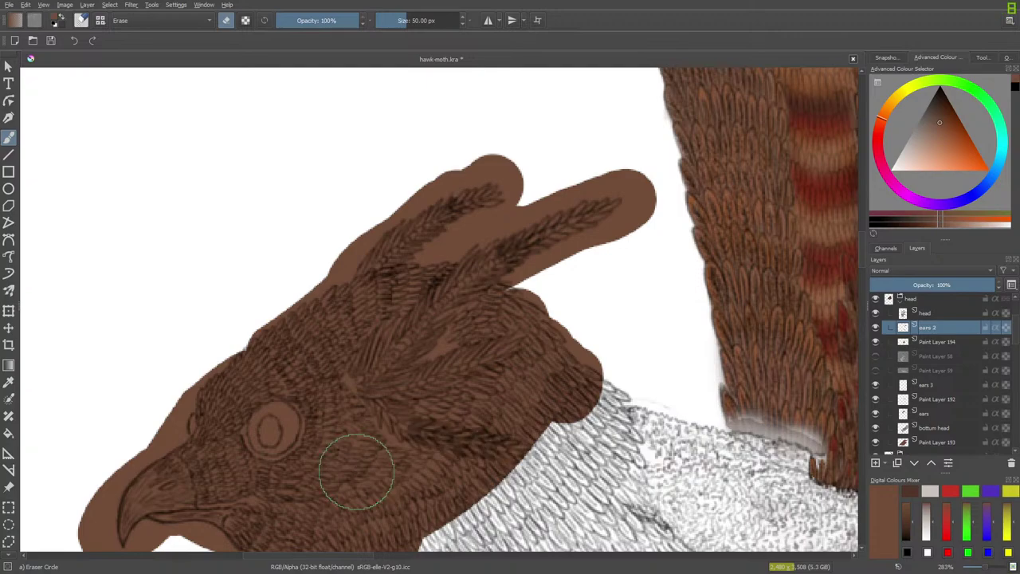
# Step: Back the lower ear tuft with flat brown on Paint Layer 194 using the Basic-1 brush at 40 px
pyautogui.click(930, 342)
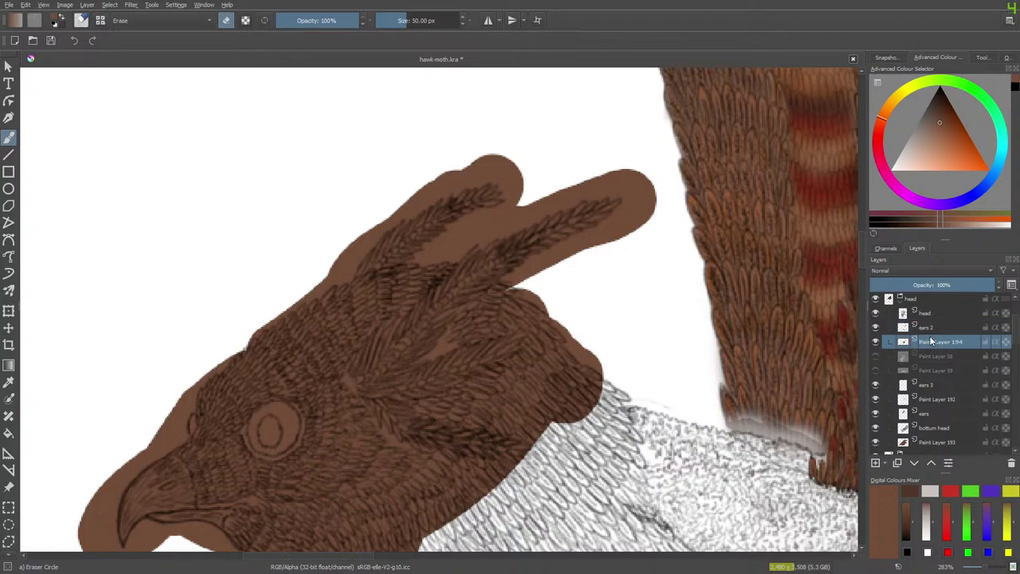
pyautogui.moveTo(420, 432)
pyautogui.mouseDown()
pyautogui.moveTo(490, 444)
pyautogui.moveTo(475, 434)
pyautogui.moveTo(399, 449)
pyautogui.moveTo(407, 437)
pyautogui.moveTo(387, 418)
pyautogui.moveTo(437, 439)
pyautogui.moveTo(386, 420)
pyautogui.moveTo(465, 430)
pyautogui.mouseUp()
pyautogui.press('/')
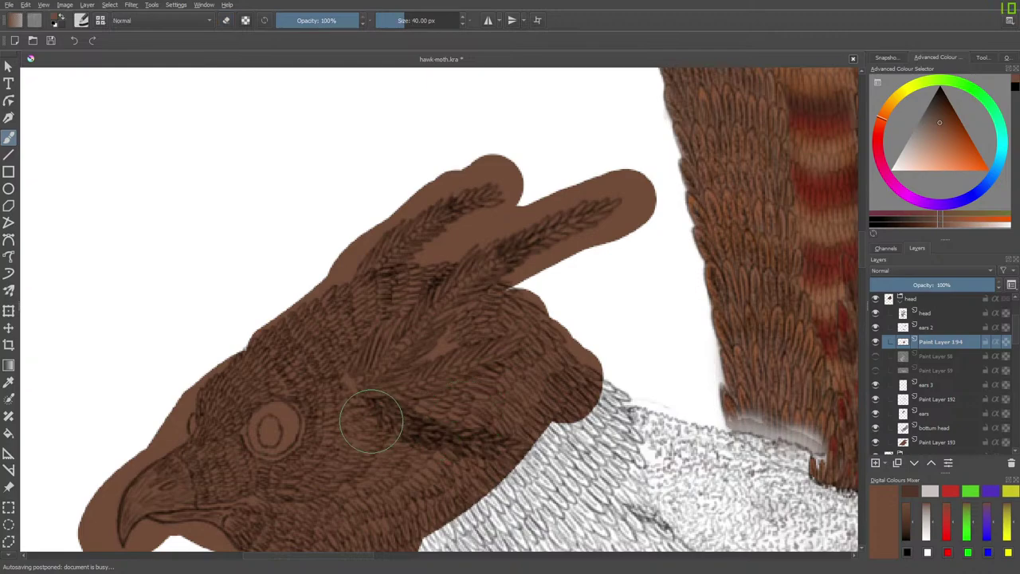
pyautogui.moveTo(371, 397)
pyautogui.mouseDown()
pyautogui.moveTo(416, 432)
pyautogui.moveTo(515, 454)
pyautogui.mouseUp()
pyautogui.click(483, 435)
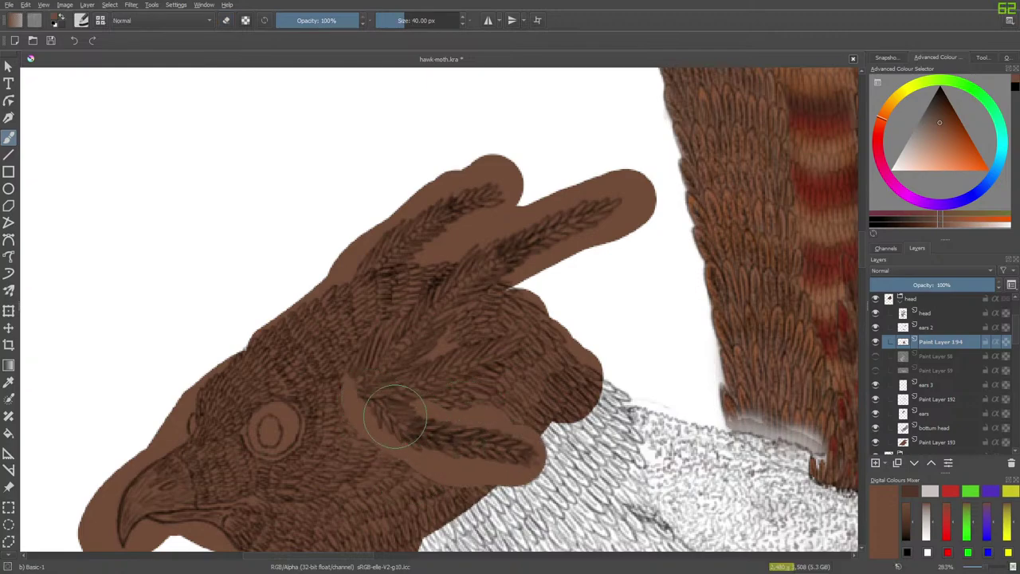
# Step: Back the long and short ear tufts with flat brown on Paint Layer 194 and erase the excess with Eraser Circle at 12.29 px
pyautogui.moveTo(504, 233)
pyautogui.mouseDown()
pyautogui.moveTo(432, 293)
pyautogui.moveTo(551, 216)
pyautogui.moveTo(400, 350)
pyautogui.moveTo(444, 292)
pyautogui.moveTo(410, 271)
pyautogui.moveTo(338, 339)
pyautogui.moveTo(383, 391)
pyautogui.moveTo(511, 341)
pyautogui.moveTo(448, 369)
pyautogui.mouseUp()
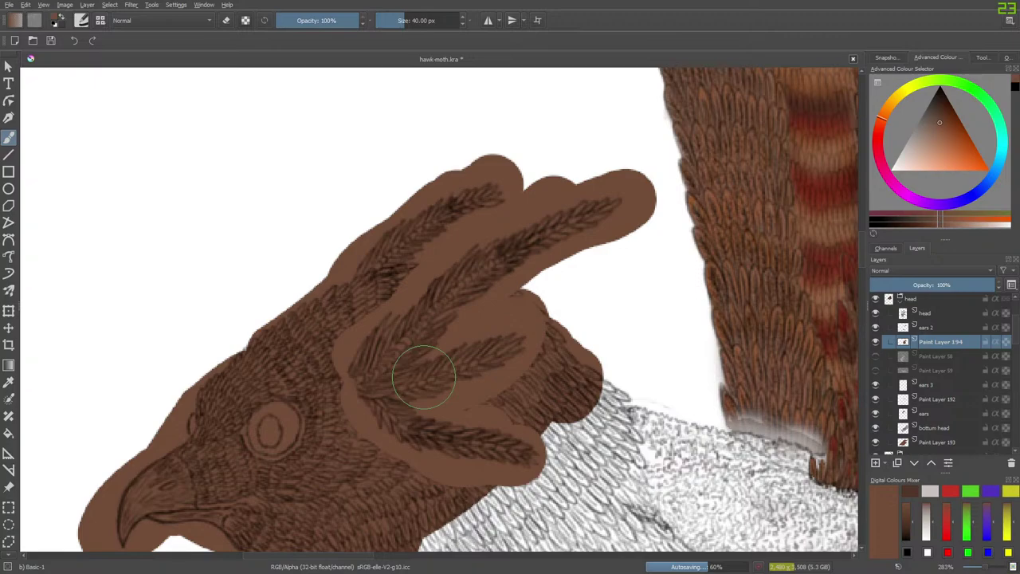
pyautogui.moveTo(983, 568); pyautogui.dragTo(989, 568)
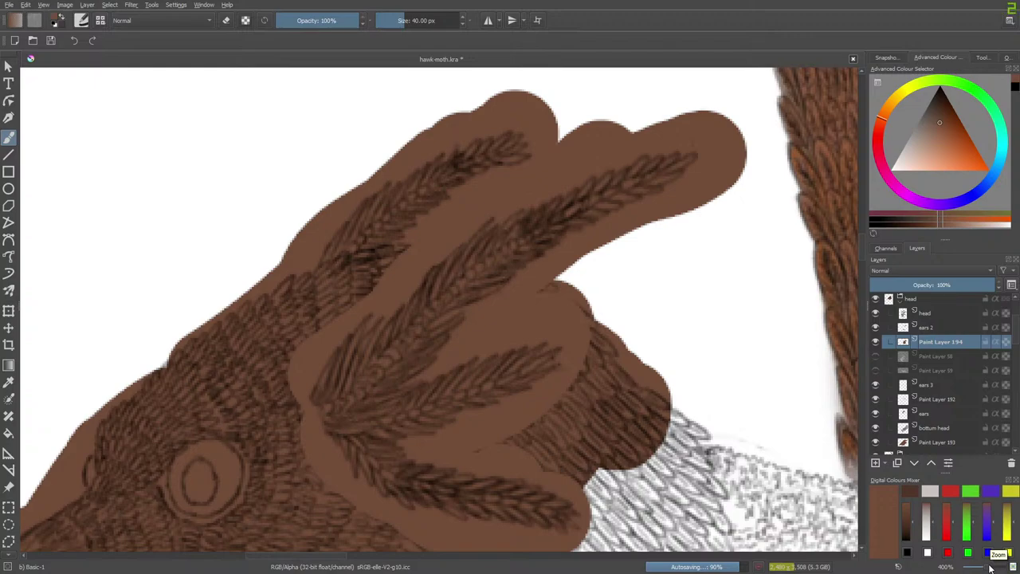
pyautogui.press('e')
pyautogui.press('[')
pyautogui.press('[')
pyautogui.press('[')
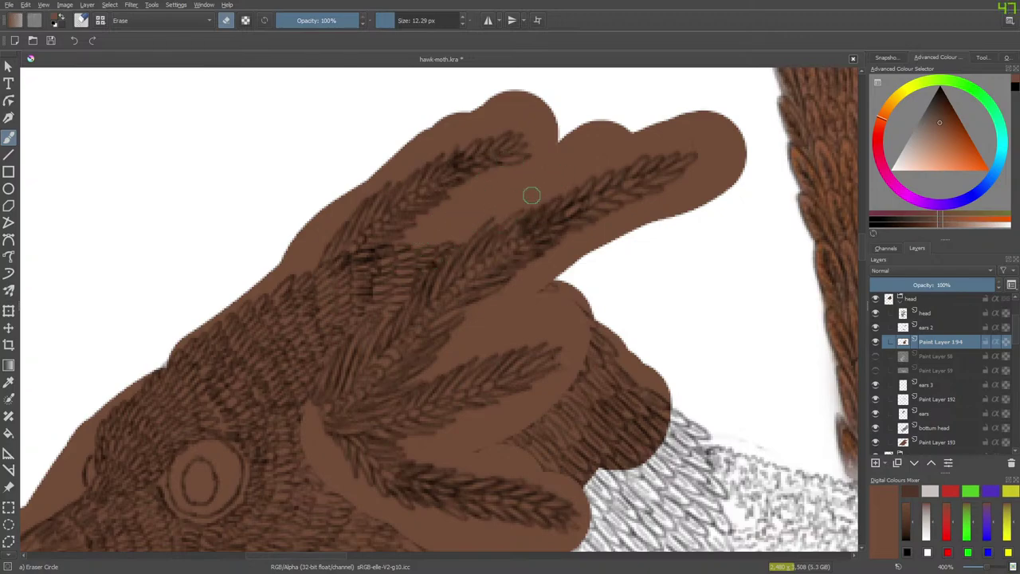
pyautogui.moveTo(531, 195); pyautogui.dragTo(633, 129)
pyautogui.moveTo(543, 285)
pyautogui.mouseDown()
pyautogui.moveTo(506, 315)
pyautogui.moveTo(542, 277)
pyautogui.moveTo(472, 309)
pyautogui.moveTo(455, 336)
pyautogui.moveTo(548, 304)
pyautogui.moveTo(498, 338)
pyautogui.moveTo(575, 308)
pyautogui.moveTo(532, 341)
pyautogui.moveTo(567, 326)
pyautogui.moveTo(562, 359)
pyautogui.mouseUp()
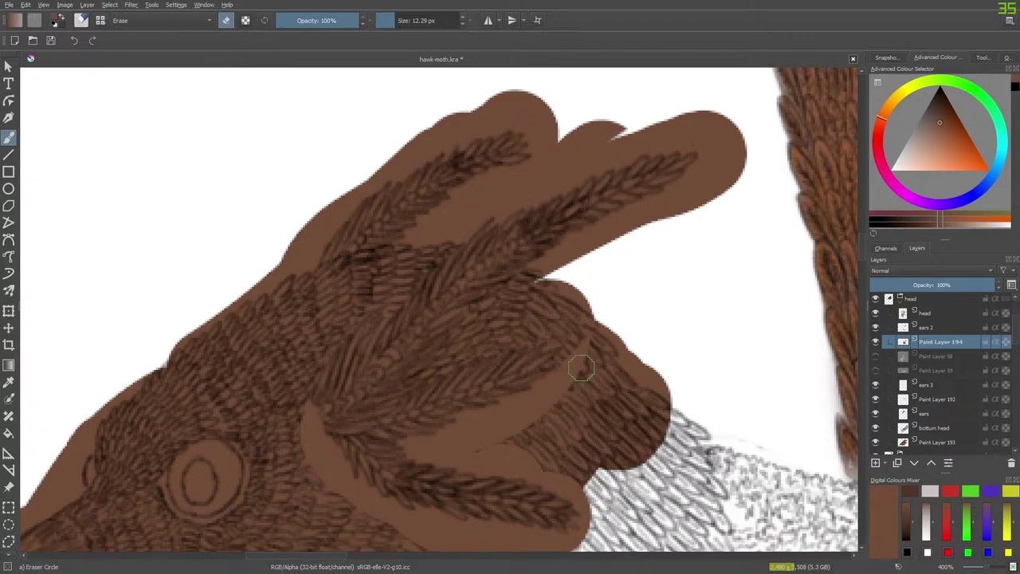
# Step: Erase the excess brown below the short middle tuft and around the lower ear tuft on Paint Layer 194 with the 12.29 px eraser
pyautogui.moveTo(528, 417)
pyautogui.mouseDown()
pyautogui.moveTo(514, 412)
pyautogui.moveTo(560, 375)
pyautogui.mouseUp()
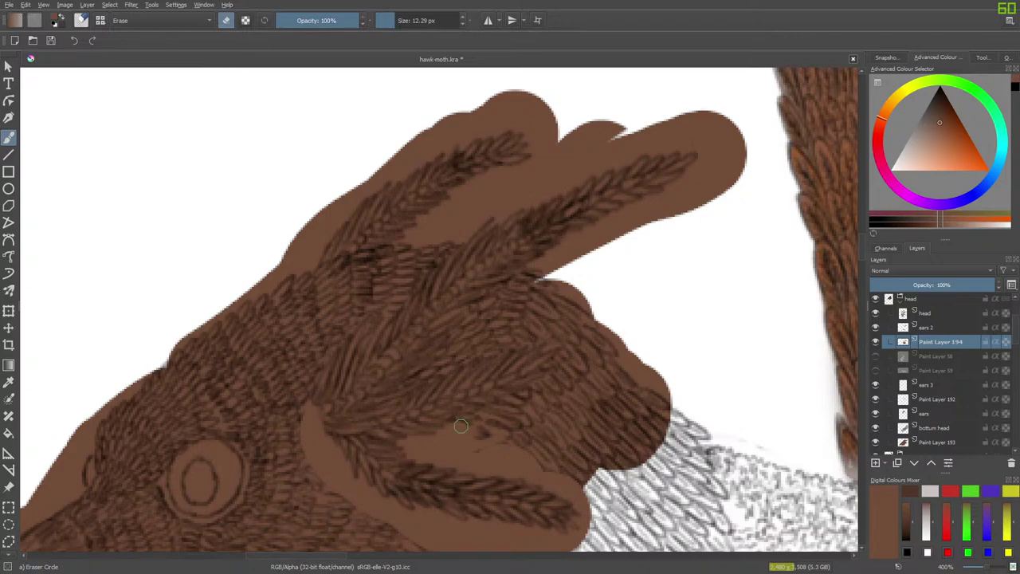
pyautogui.moveTo(461, 426)
pyautogui.mouseDown()
pyautogui.moveTo(496, 432)
pyautogui.moveTo(451, 446)
pyautogui.moveTo(517, 452)
pyautogui.moveTo(465, 467)
pyautogui.moveTo(489, 473)
pyautogui.moveTo(542, 468)
pyautogui.mouseUp()
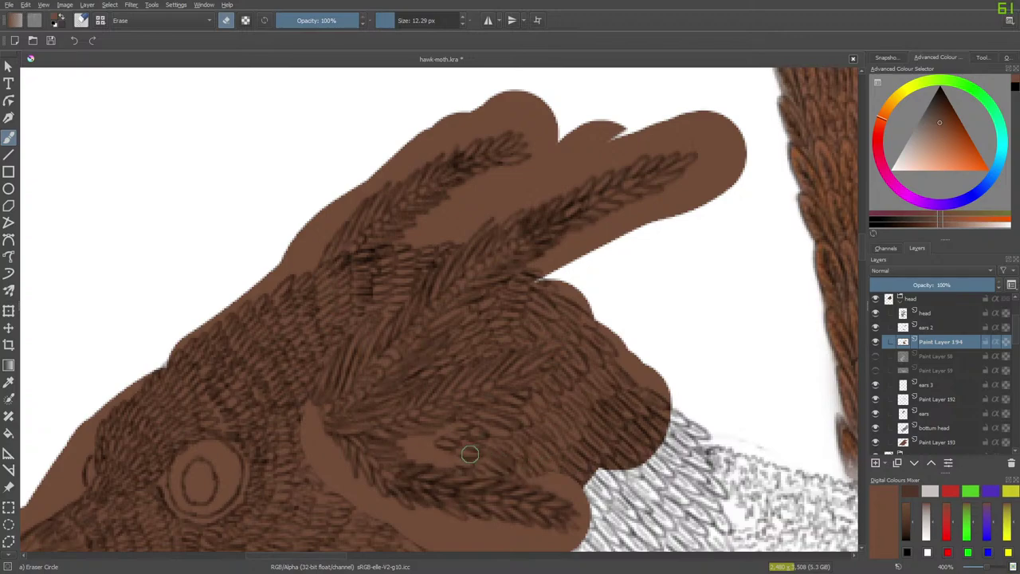
pyautogui.moveTo(470, 454)
pyautogui.mouseDown()
pyautogui.moveTo(418, 456)
pyautogui.moveTo(431, 447)
pyautogui.moveTo(420, 424)
pyautogui.moveTo(454, 425)
pyautogui.moveTo(406, 443)
pyautogui.moveTo(432, 451)
pyautogui.moveTo(428, 439)
pyautogui.moveTo(449, 423)
pyautogui.mouseUp()
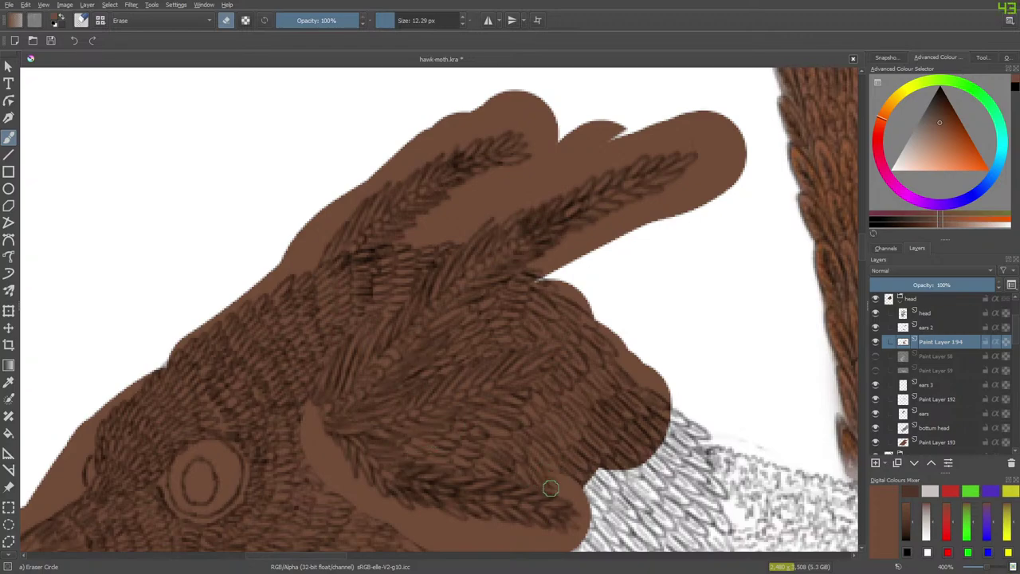
pyautogui.moveTo(551, 488)
pyautogui.mouseDown()
pyautogui.moveTo(588, 509)
pyautogui.moveTo(577, 480)
pyautogui.mouseUp()
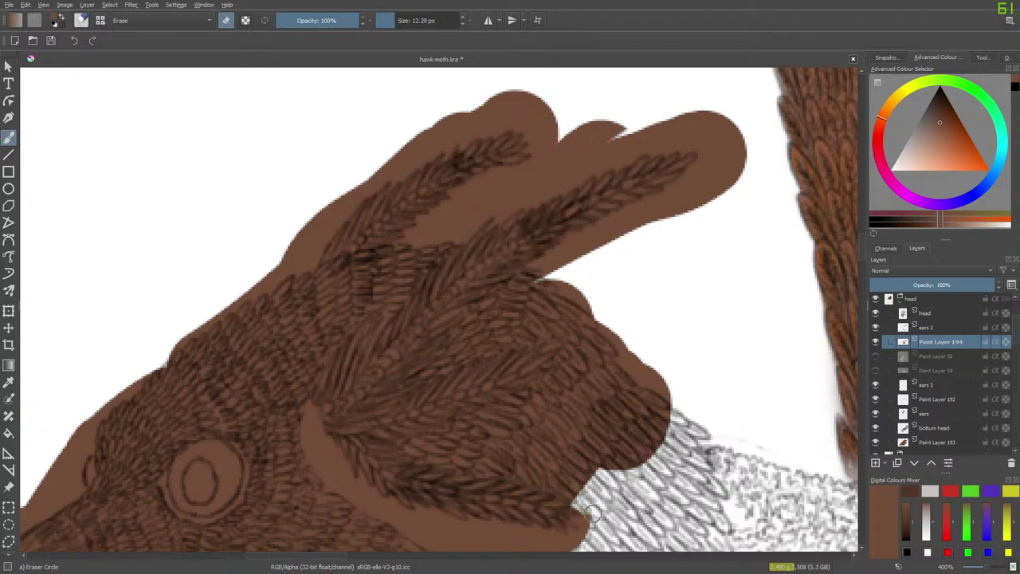
pyautogui.moveTo(592, 513)
pyautogui.mouseDown()
pyautogui.moveTo(563, 497)
pyautogui.moveTo(584, 534)
pyautogui.moveTo(557, 519)
pyautogui.moveTo(578, 541)
pyautogui.moveTo(425, 531)
pyautogui.moveTo(446, 545)
pyautogui.moveTo(467, 548)
pyautogui.moveTo(366, 501)
pyautogui.moveTo(289, 424)
pyautogui.moveTo(310, 439)
pyautogui.moveTo(294, 401)
pyautogui.moveTo(361, 501)
pyautogui.moveTo(361, 473)
pyautogui.mouseUp()
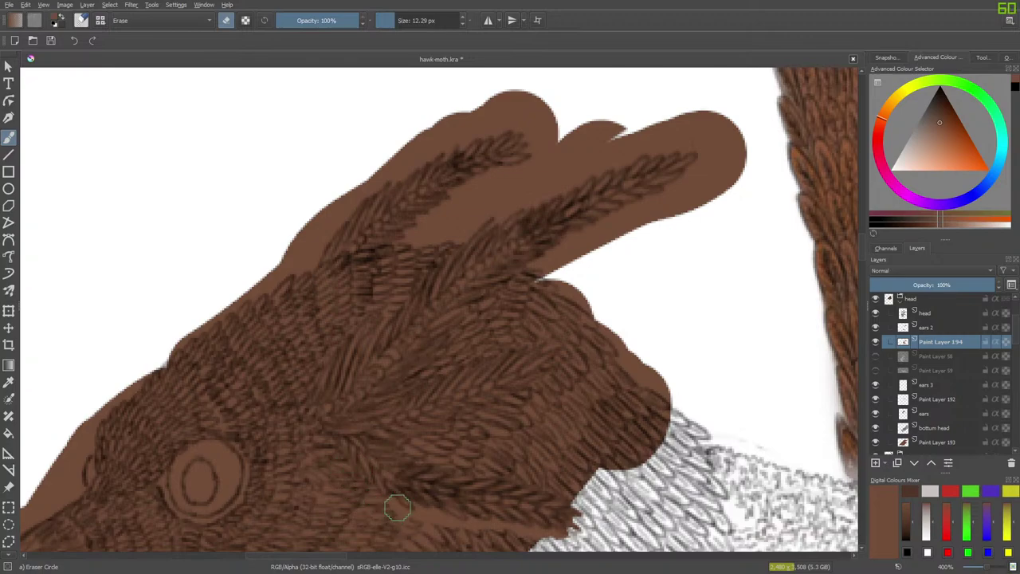
pyautogui.moveTo(383, 506)
pyautogui.mouseDown()
pyautogui.moveTo(398, 512)
pyautogui.moveTo(390, 500)
pyautogui.mouseUp()
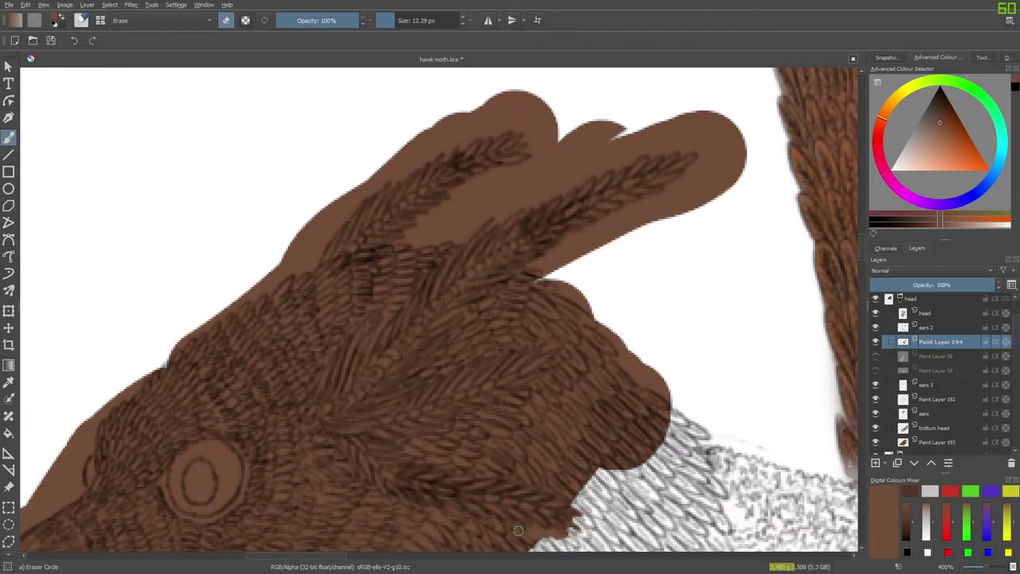
pyautogui.moveTo(546, 535); pyautogui.dragTo(569, 534)
# Step: Toggle the visibility of Paint Layer 194, ears 2 and the head layer to check what each contributes
pyautogui.click(922, 312)
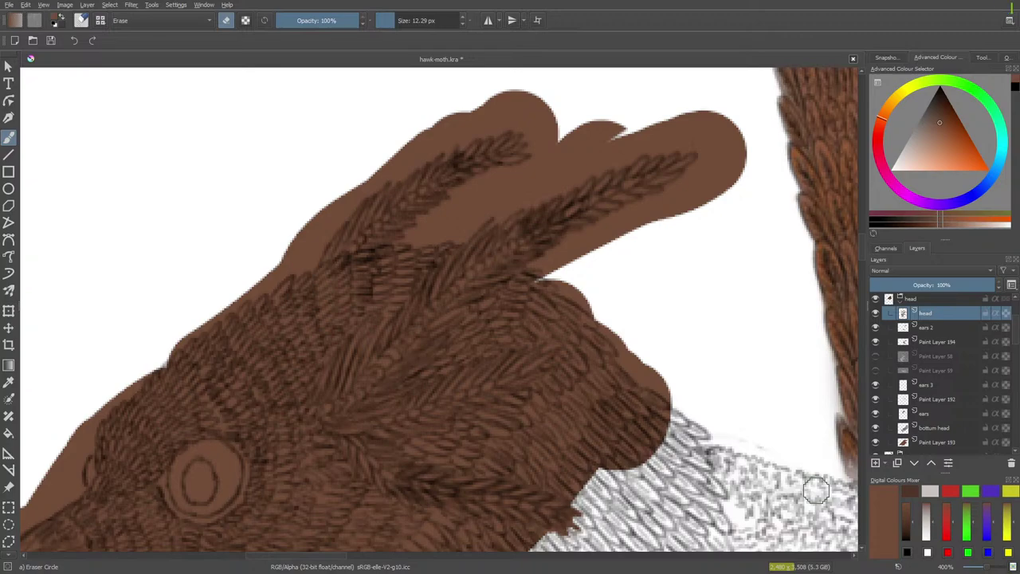
pyautogui.click(876, 341)
pyautogui.click(876, 337)
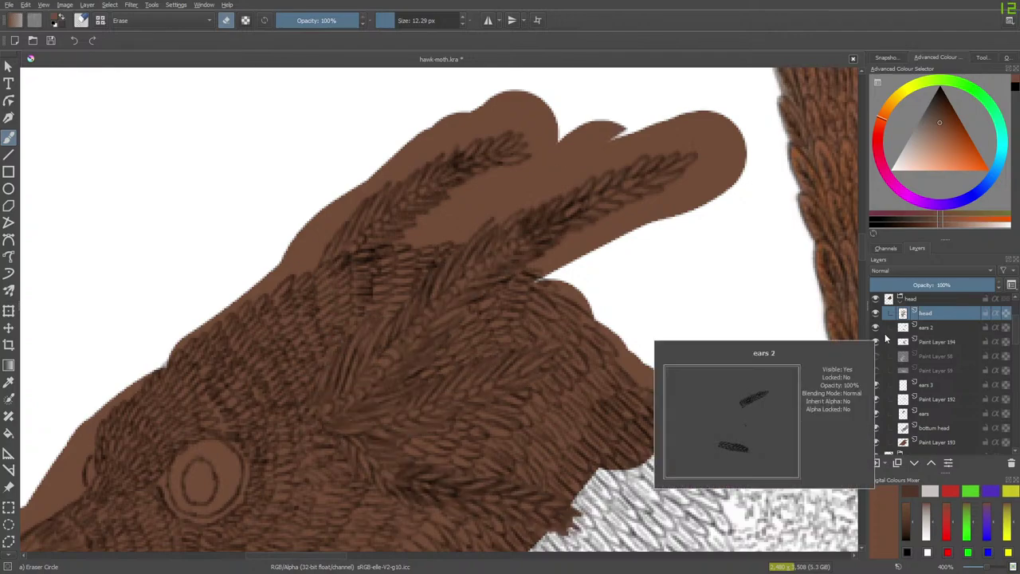
pyautogui.click(876, 327)
pyautogui.click(877, 327)
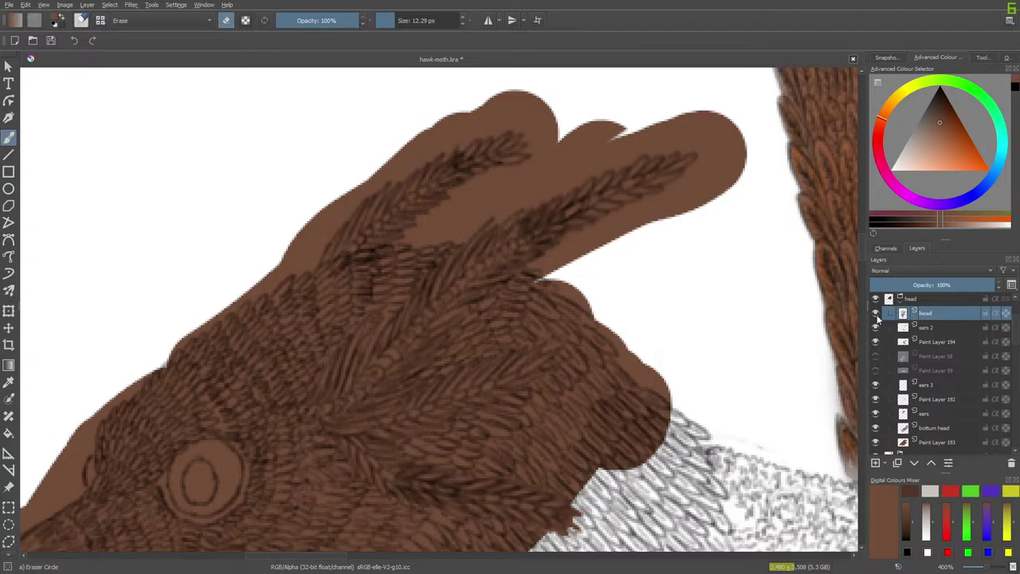
pyautogui.click(877, 314)
pyautogui.click(877, 314)
pyautogui.click(875, 339)
pyautogui.click(876, 339)
# Step: Erase the leftover brown around the long ear tuft on Paint Layer 194 with Paint Layer 193 temporarily hidden
pyautogui.click(925, 441)
pyautogui.click(876, 442)
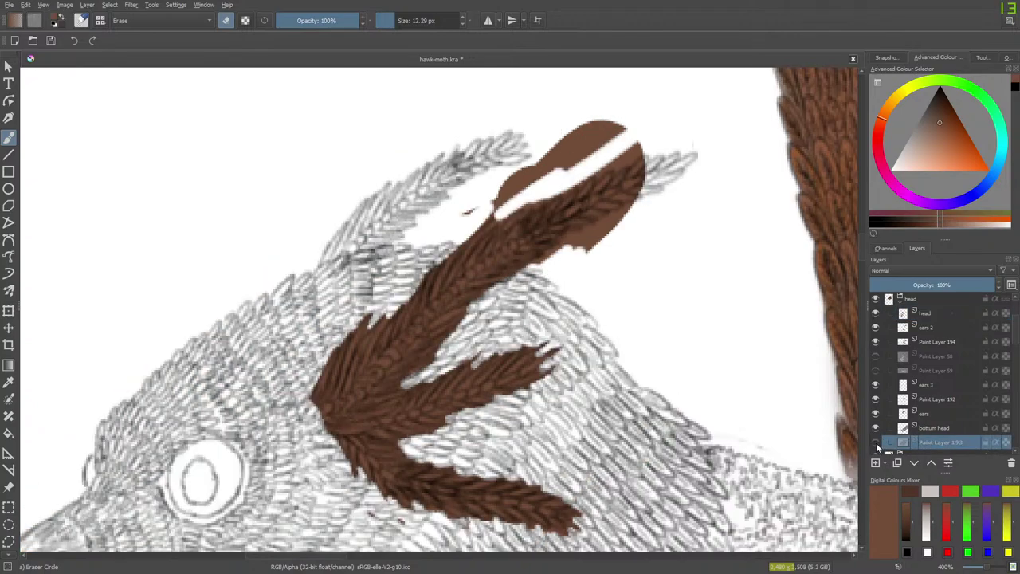
pyautogui.click(875, 442)
pyautogui.click(876, 442)
pyautogui.click(917, 341)
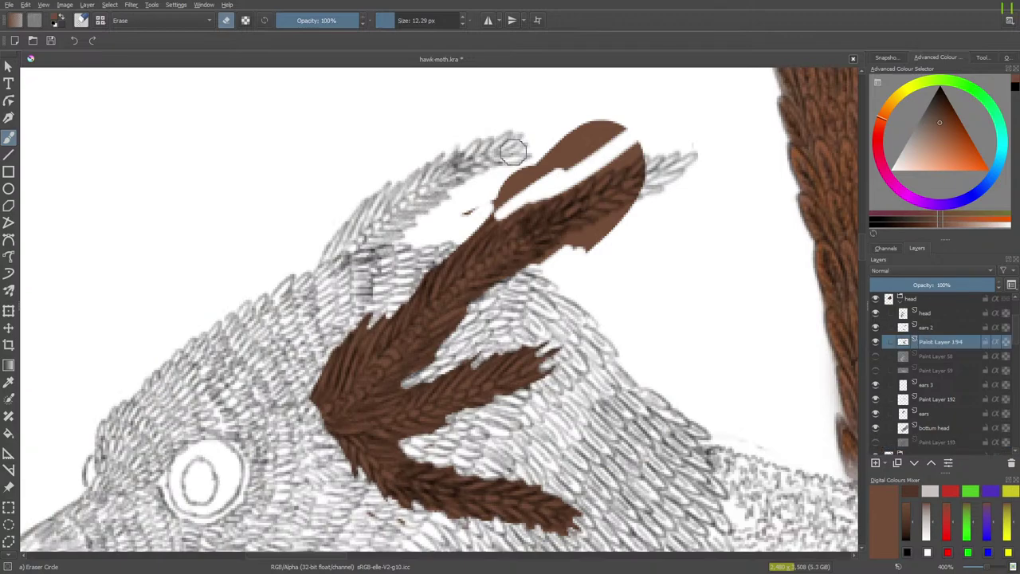
pyautogui.moveTo(513, 152)
pyautogui.mouseDown()
pyautogui.moveTo(483, 211)
pyautogui.moveTo(566, 148)
pyautogui.moveTo(582, 148)
pyautogui.moveTo(569, 165)
pyautogui.moveTo(598, 141)
pyautogui.moveTo(597, 174)
pyautogui.moveTo(626, 148)
pyautogui.mouseUp()
pyautogui.moveTo(608, 225)
pyautogui.mouseDown()
pyautogui.moveTo(586, 243)
pyautogui.moveTo(621, 229)
pyautogui.moveTo(564, 253)
pyautogui.moveTo(589, 231)
pyautogui.moveTo(534, 268)
pyautogui.moveTo(576, 239)
pyautogui.mouseUp()
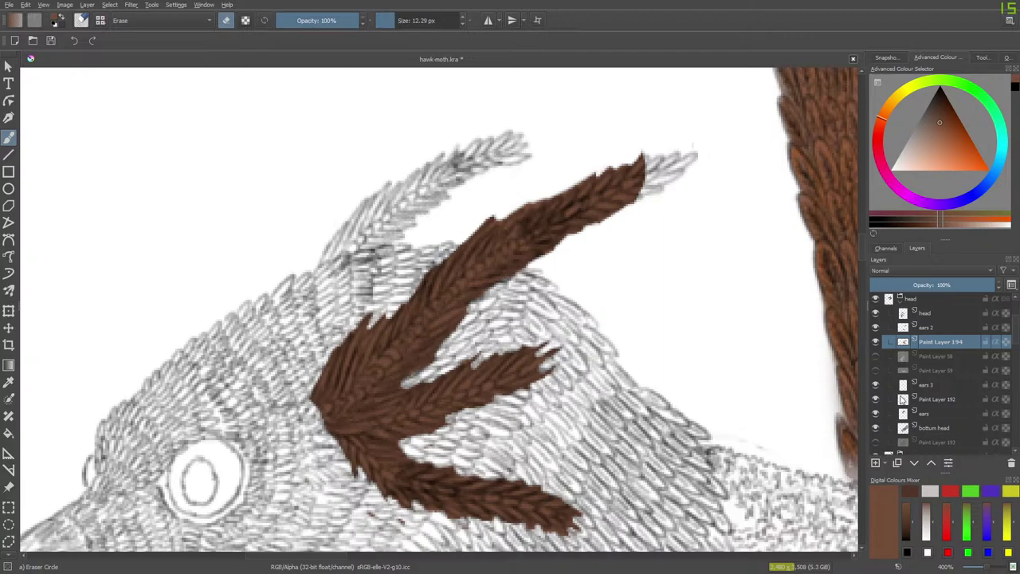
pyautogui.click(875, 442)
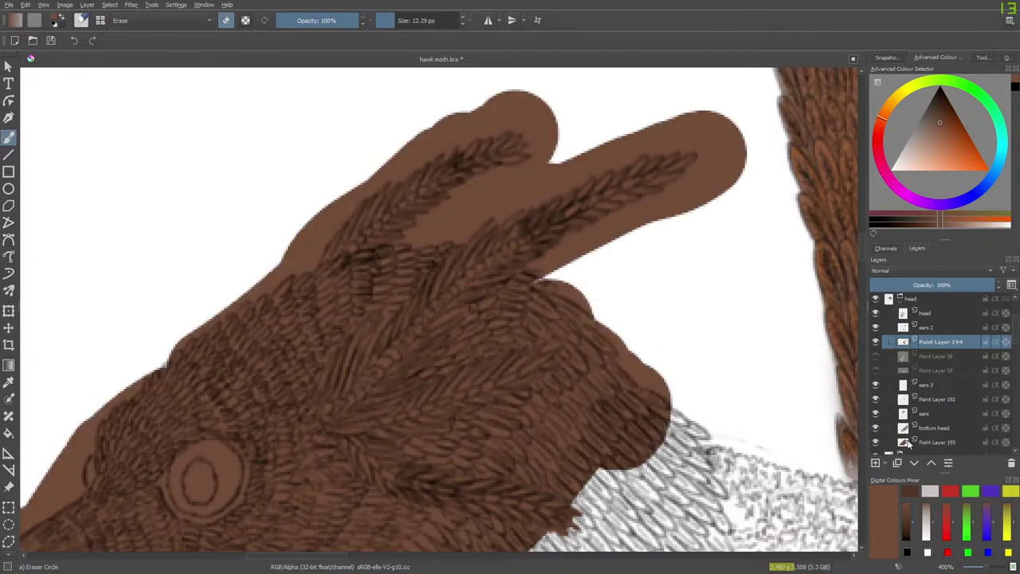
# Step: Trim the brown along the crown up to the base of the upper ear tuft on Paint Layer 193, reducing the eraser to 8.64 px
pyautogui.click(926, 442)
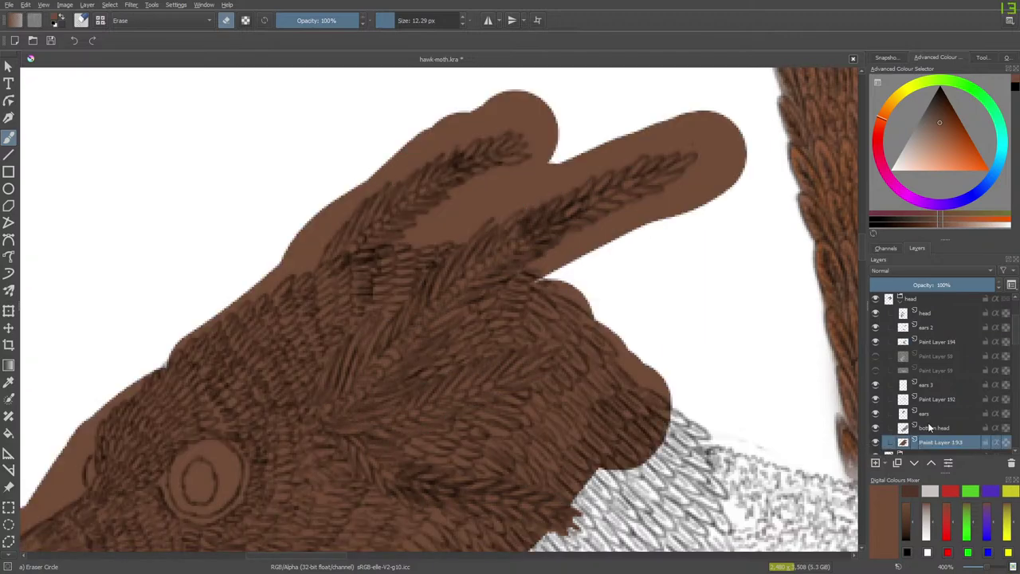
pyautogui.moveTo(343, 211)
pyautogui.mouseDown()
pyautogui.moveTo(301, 237)
pyautogui.moveTo(245, 292)
pyautogui.moveTo(255, 282)
pyautogui.moveTo(252, 300)
pyautogui.moveTo(283, 274)
pyautogui.mouseUp()
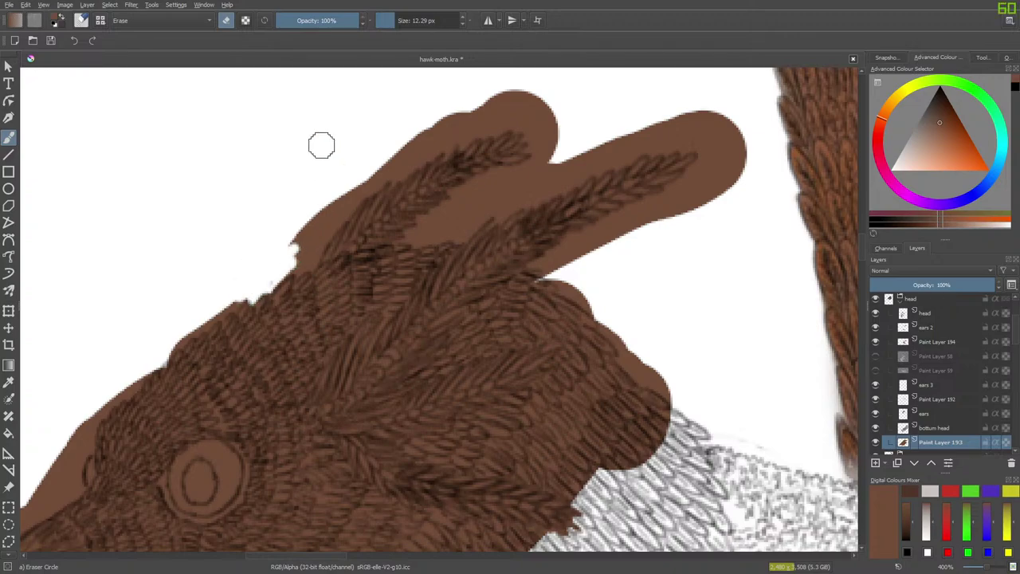
pyautogui.moveTo(392, 19); pyautogui.dragTo(389, 19)
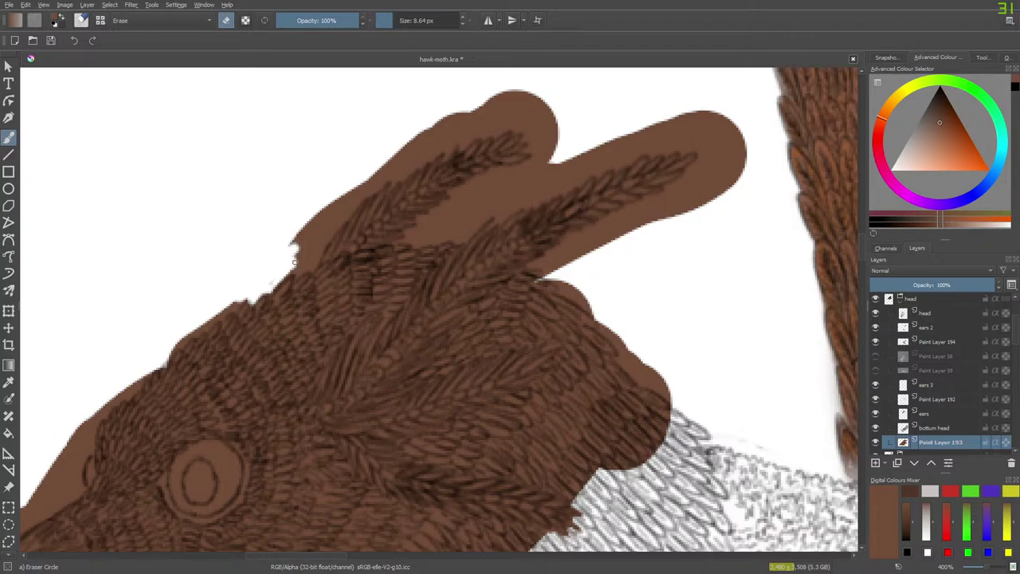
pyautogui.moveTo(287, 274)
pyautogui.mouseDown()
pyautogui.moveTo(323, 239)
pyautogui.moveTo(305, 263)
pyautogui.moveTo(310, 247)
pyautogui.moveTo(299, 264)
pyautogui.moveTo(265, 280)
pyautogui.moveTo(296, 248)
pyautogui.moveTo(299, 264)
pyautogui.moveTo(322, 209)
pyautogui.moveTo(309, 235)
pyautogui.moveTo(392, 166)
pyautogui.moveTo(413, 121)
pyautogui.moveTo(397, 116)
pyautogui.moveTo(393, 147)
pyautogui.moveTo(375, 168)
pyautogui.moveTo(410, 139)
pyautogui.moveTo(399, 164)
pyautogui.mouseUp()
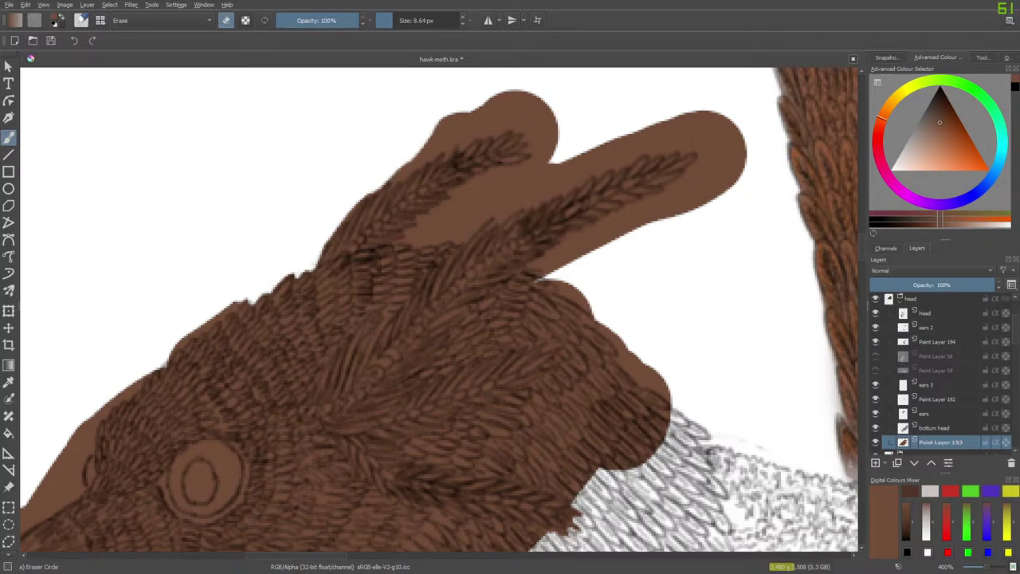
# Step: Erase the excess brown around the upper ear tuft on Paint Layer 193, following its feathered outline and clearing the gap beneath it
pyautogui.moveTo(390, 186)
pyautogui.mouseDown()
pyautogui.moveTo(461, 112)
pyautogui.moveTo(417, 164)
pyautogui.moveTo(447, 138)
pyautogui.moveTo(445, 156)
pyautogui.moveTo(457, 124)
pyautogui.mouseUp()
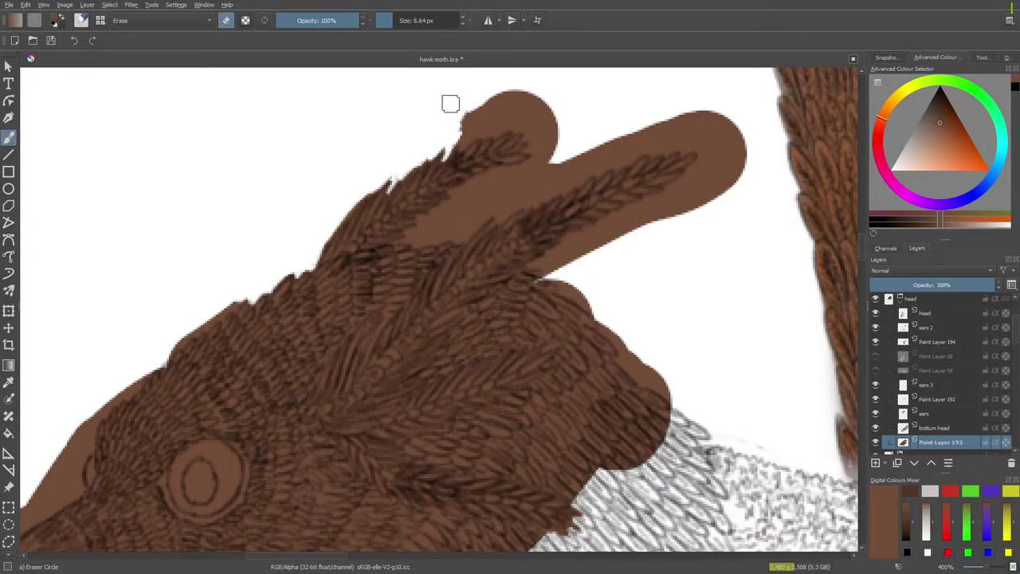
pyautogui.moveTo(451, 103)
pyautogui.mouseDown()
pyautogui.moveTo(474, 124)
pyautogui.moveTo(449, 130)
pyautogui.moveTo(479, 106)
pyautogui.moveTo(466, 110)
pyautogui.moveTo(465, 124)
pyautogui.moveTo(478, 115)
pyautogui.moveTo(476, 126)
pyautogui.moveTo(516, 72)
pyautogui.moveTo(554, 145)
pyautogui.moveTo(545, 108)
pyautogui.moveTo(515, 86)
pyautogui.moveTo(507, 92)
pyautogui.moveTo(511, 125)
pyautogui.mouseUp()
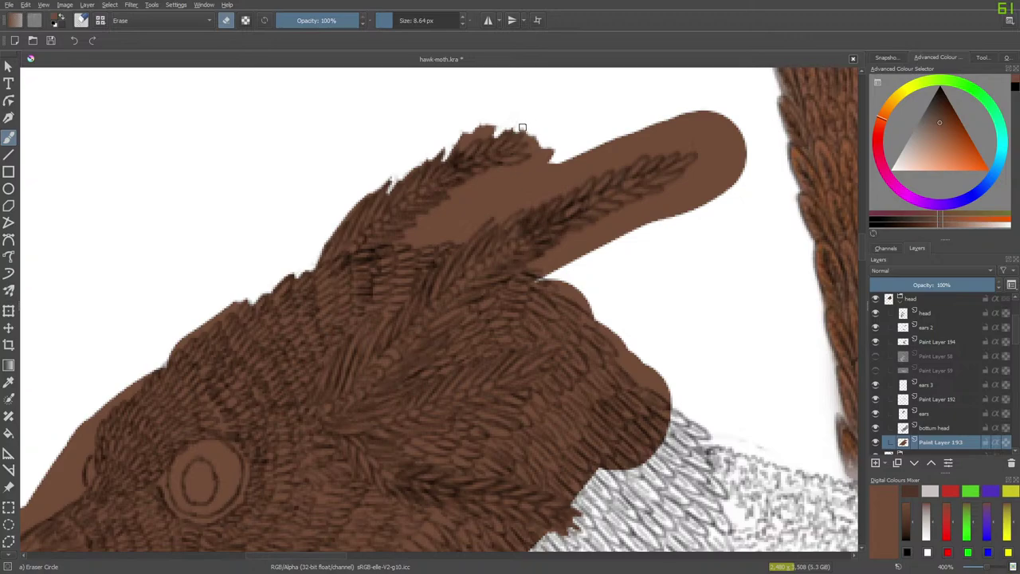
pyautogui.click(490, 130)
pyautogui.moveTo(483, 138); pyautogui.dragTo(478, 131)
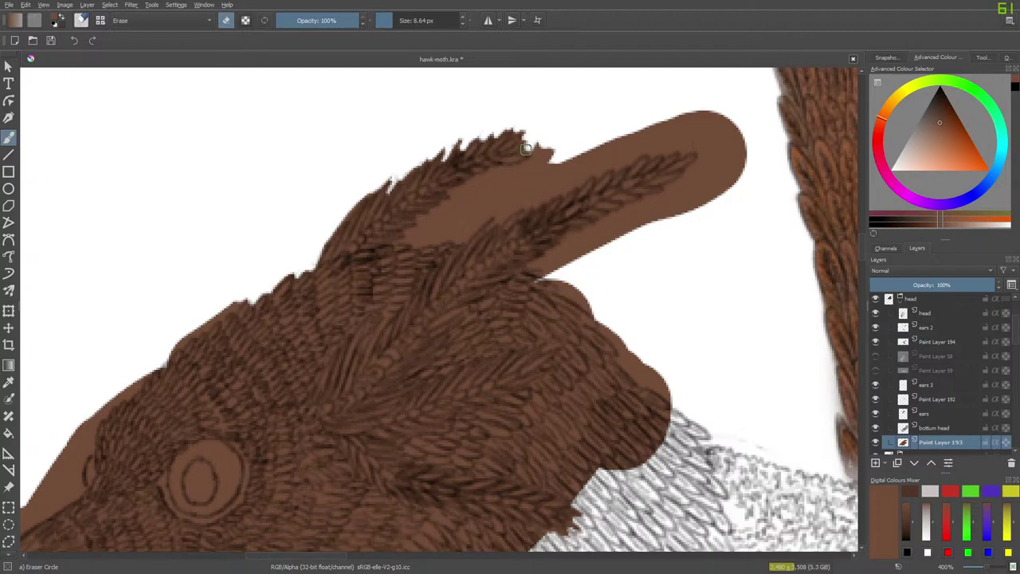
pyautogui.moveTo(525, 149); pyautogui.dragTo(542, 145)
pyautogui.moveTo(547, 150)
pyautogui.mouseDown()
pyautogui.moveTo(525, 180)
pyautogui.moveTo(563, 141)
pyautogui.moveTo(517, 191)
pyautogui.moveTo(441, 216)
pyautogui.moveTo(454, 210)
pyautogui.moveTo(435, 232)
pyautogui.moveTo(487, 205)
pyautogui.moveTo(449, 234)
pyautogui.moveTo(458, 240)
pyautogui.moveTo(476, 224)
pyautogui.moveTo(399, 242)
pyautogui.moveTo(426, 224)
pyautogui.moveTo(417, 215)
pyautogui.moveTo(426, 226)
pyautogui.moveTo(435, 211)
pyautogui.moveTo(425, 231)
pyautogui.moveTo(442, 202)
pyautogui.moveTo(484, 182)
pyautogui.moveTo(456, 190)
pyautogui.moveTo(499, 169)
pyautogui.mouseUp()
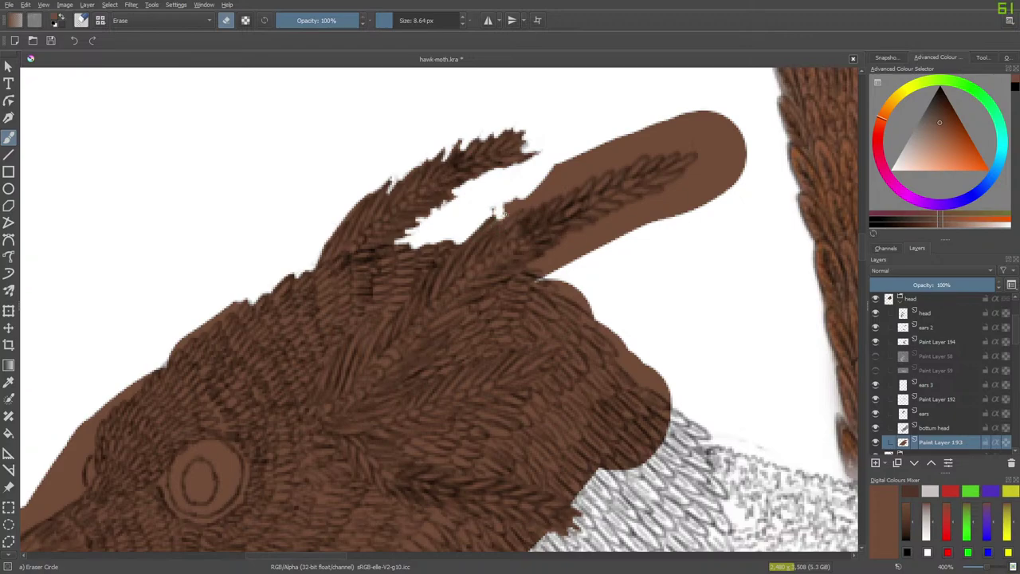
# Step: Erase the excess brown around the long ear tuft on Paint Layer 193, following its feathered edges and tip
pyautogui.moveTo(498, 211)
pyautogui.mouseDown()
pyautogui.moveTo(530, 196)
pyautogui.moveTo(518, 218)
pyautogui.moveTo(559, 177)
pyautogui.moveTo(539, 192)
pyautogui.moveTo(570, 145)
pyautogui.moveTo(571, 173)
pyautogui.moveTo(607, 141)
pyautogui.moveTo(533, 189)
pyautogui.moveTo(661, 131)
pyautogui.moveTo(722, 79)
pyautogui.moveTo(694, 124)
pyautogui.moveTo(732, 187)
pyautogui.moveTo(725, 96)
pyautogui.moveTo(728, 166)
pyautogui.moveTo(723, 153)
pyautogui.moveTo(705, 217)
pyautogui.moveTo(717, 166)
pyautogui.moveTo(657, 243)
pyautogui.moveTo(678, 192)
pyautogui.moveTo(703, 176)
pyautogui.moveTo(644, 226)
pyautogui.moveTo(648, 215)
pyautogui.moveTo(634, 214)
pyautogui.moveTo(713, 150)
pyautogui.mouseUp()
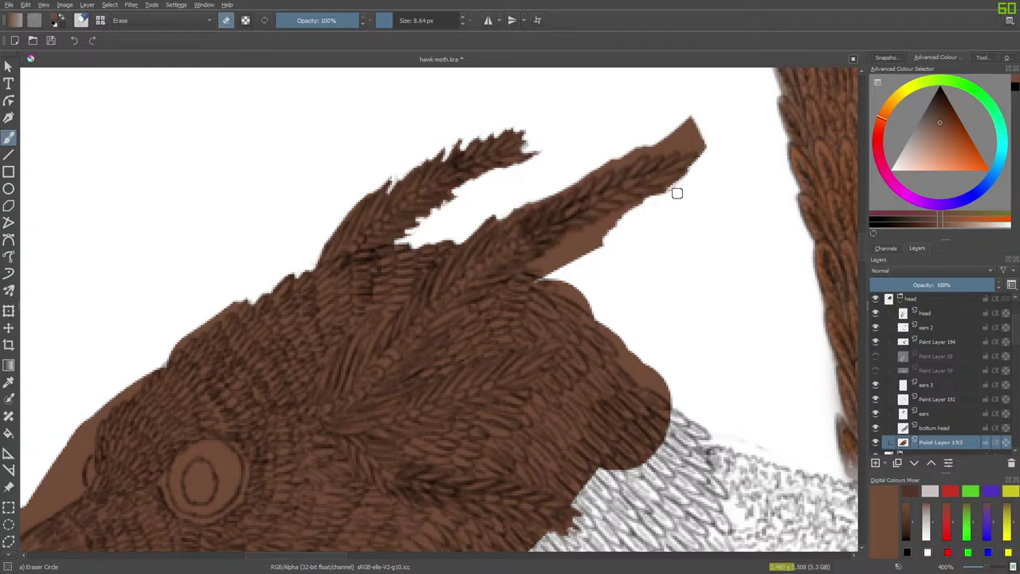
pyautogui.moveTo(677, 188)
pyautogui.mouseDown()
pyautogui.moveTo(706, 137)
pyautogui.moveTo(702, 148)
pyautogui.mouseUp()
pyautogui.moveTo(672, 150)
pyautogui.mouseDown()
pyautogui.moveTo(703, 125)
pyautogui.moveTo(672, 138)
pyautogui.mouseUp()
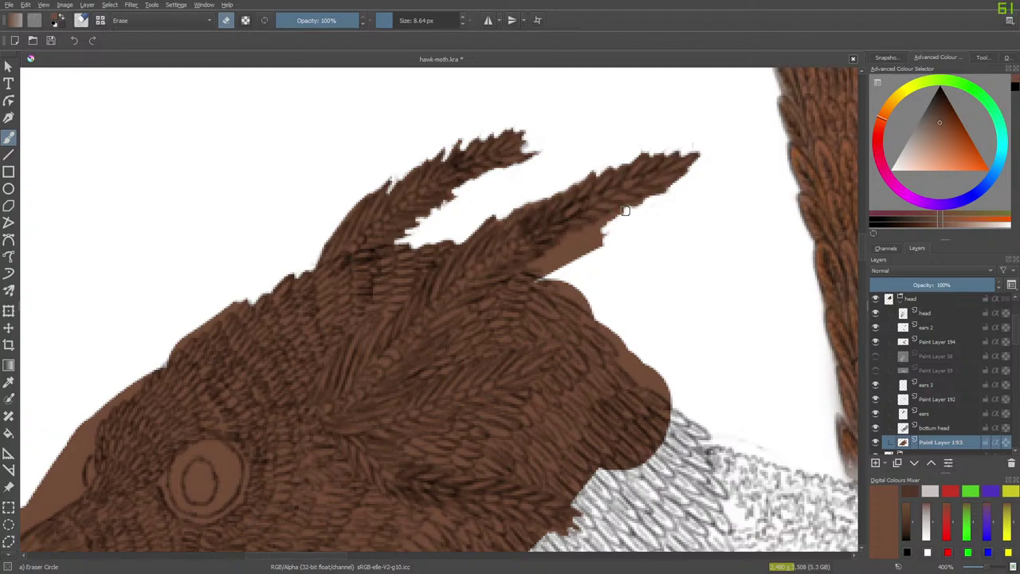
pyautogui.moveTo(603, 225); pyautogui.dragTo(588, 234)
pyautogui.moveTo(586, 237)
pyautogui.mouseDown()
pyautogui.moveTo(554, 249)
pyautogui.moveTo(577, 256)
pyautogui.moveTo(603, 238)
pyautogui.moveTo(541, 265)
pyautogui.mouseUp()
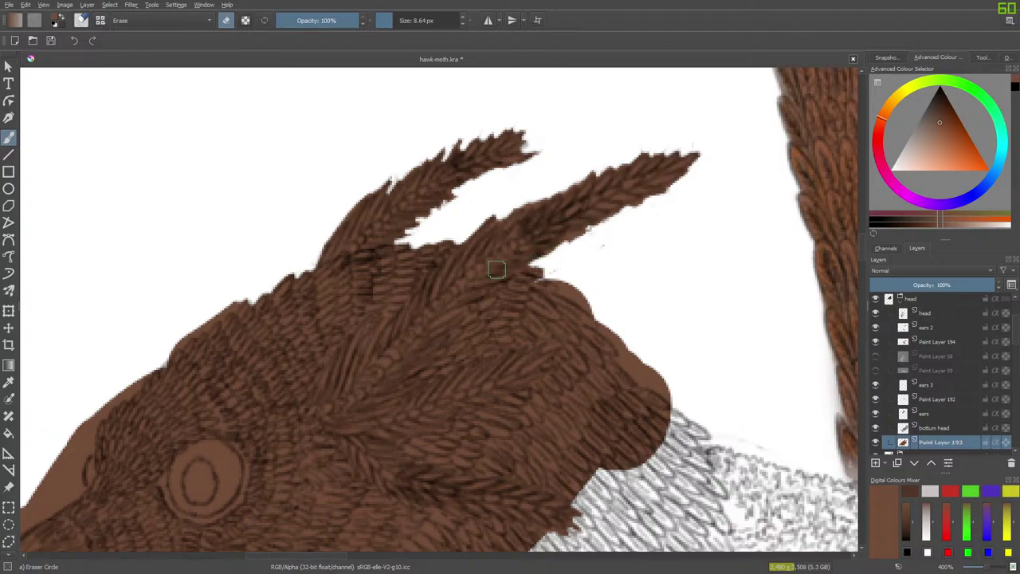
pyautogui.moveTo(567, 239); pyautogui.dragTo(576, 235)
# Step: Trim the brown along the back of the head on Paint Layer 193 with the 8.64 px eraser, touching up with Basic-1 at 2.11 px
pyautogui.press('e')
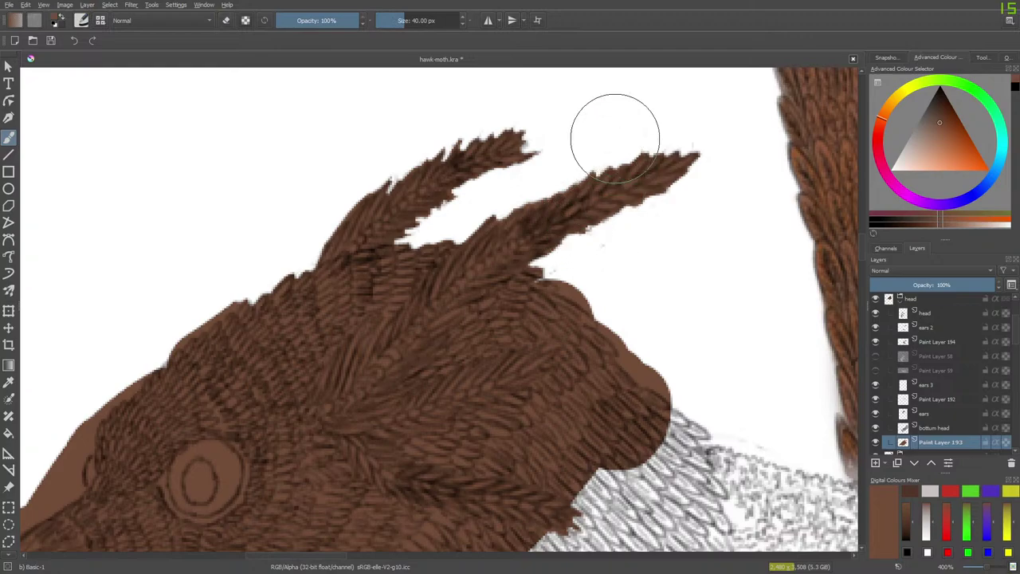
pyautogui.click(388, 22)
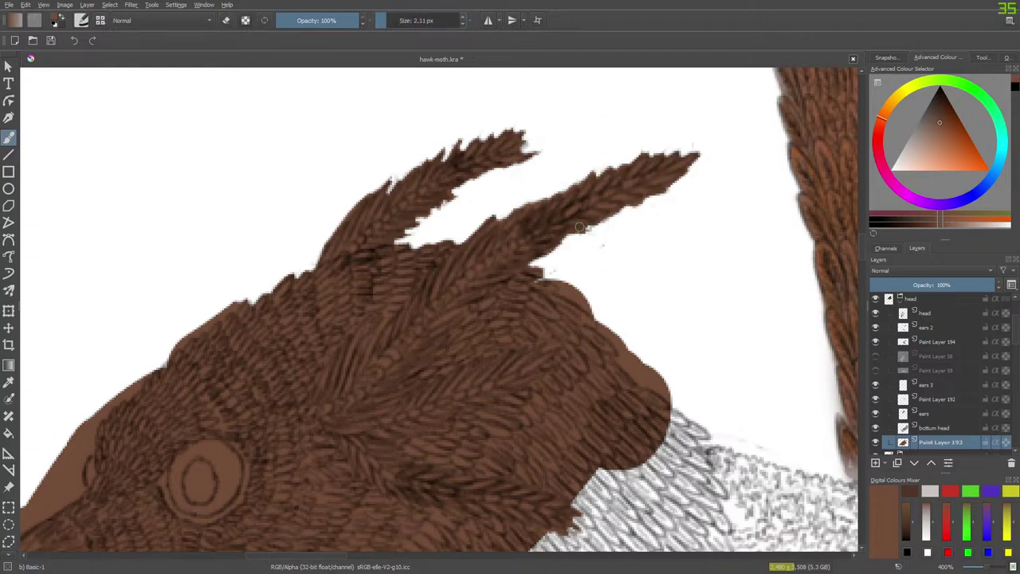
pyautogui.press('[')
pyautogui.press('e')
pyautogui.moveTo(558, 278); pyautogui.dragTo(592, 307)
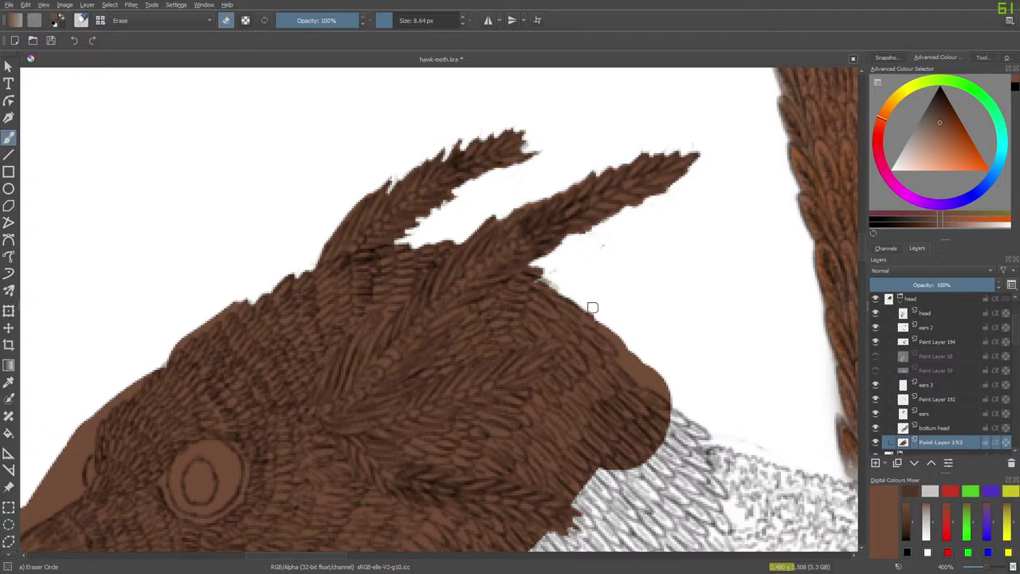
pyautogui.press('e')
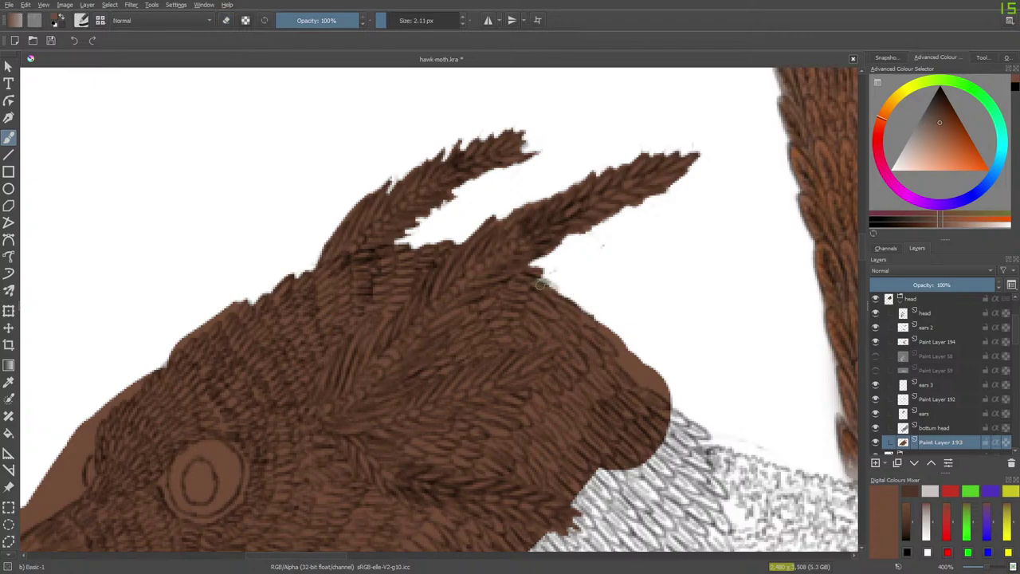
pyautogui.moveTo(540, 285); pyautogui.dragTo(540, 281)
pyautogui.press('e')
pyautogui.moveTo(640, 353)
pyautogui.mouseDown()
pyautogui.moveTo(633, 346)
pyautogui.moveTo(670, 389)
pyautogui.moveTo(631, 368)
pyautogui.mouseUp()
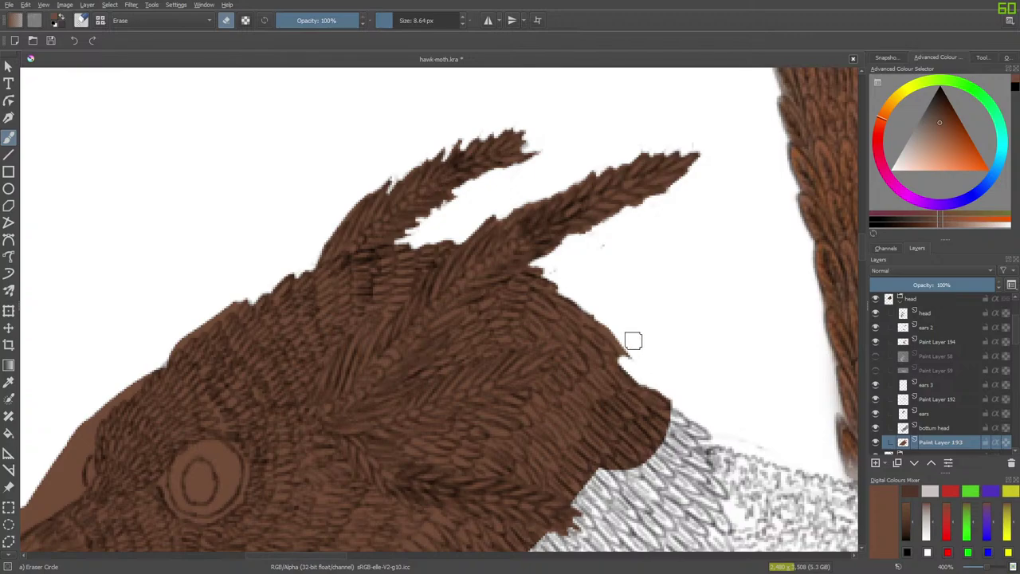
# Step: Toggle the visibility of the head group, the head layer and ears 2 to check the trimmed brown
pyautogui.click(875, 299)
pyautogui.click(876, 298)
pyautogui.click(876, 313)
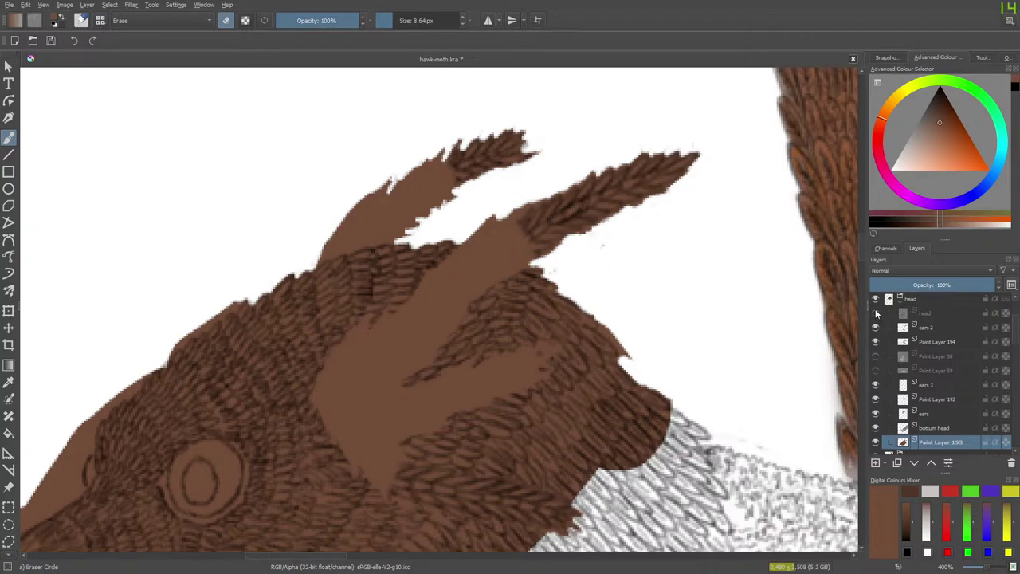
pyautogui.click(875, 312)
pyautogui.click(876, 328)
pyautogui.click(875, 328)
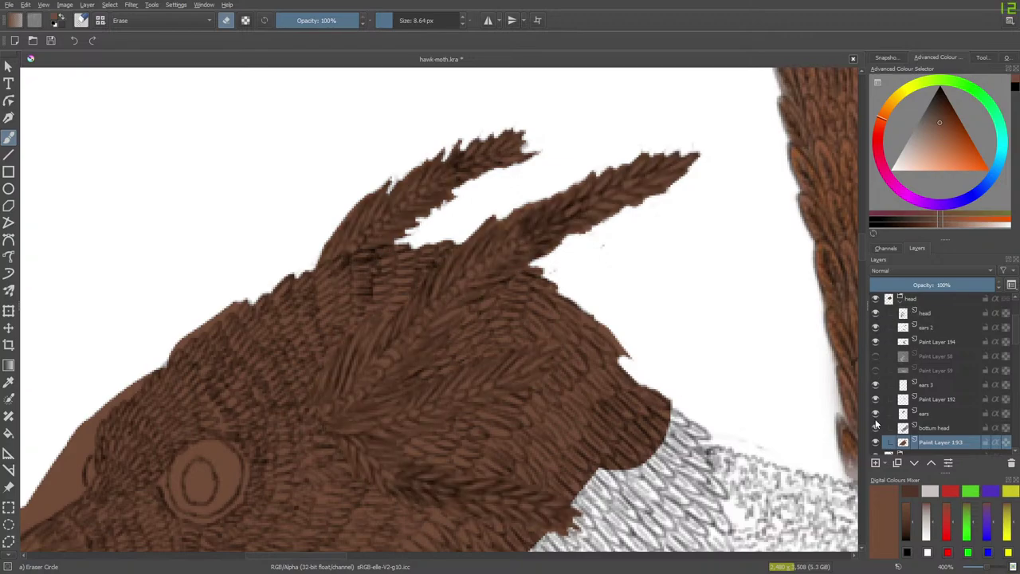
# Step: With the bottom head layer temporarily hidden, erase the brown bulging past the back of the head on Paint Layer 193
pyautogui.click(874, 428)
pyautogui.click(875, 428)
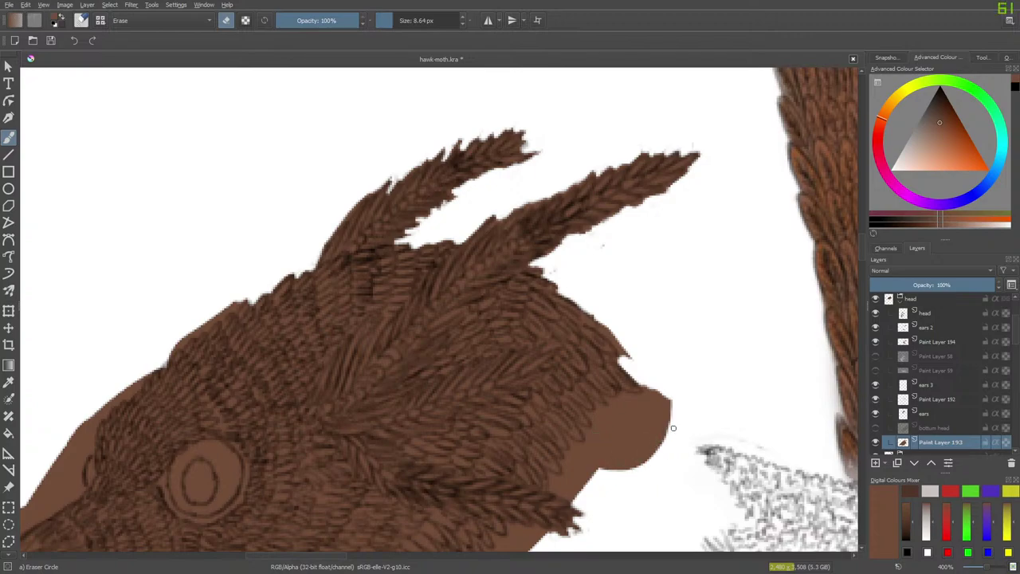
pyautogui.moveTo(672, 428)
pyautogui.mouseDown()
pyautogui.moveTo(625, 474)
pyautogui.moveTo(686, 414)
pyautogui.moveTo(644, 469)
pyautogui.moveTo(674, 443)
pyautogui.moveTo(707, 443)
pyautogui.moveTo(747, 419)
pyautogui.moveTo(734, 466)
pyautogui.moveTo(766, 454)
pyautogui.moveTo(727, 435)
pyautogui.moveTo(645, 456)
pyautogui.moveTo(667, 411)
pyautogui.moveTo(609, 484)
pyautogui.moveTo(639, 428)
pyautogui.moveTo(619, 444)
pyautogui.moveTo(598, 466)
pyautogui.moveTo(651, 421)
pyautogui.moveTo(596, 482)
pyautogui.moveTo(669, 404)
pyautogui.moveTo(601, 467)
pyautogui.moveTo(622, 435)
pyautogui.moveTo(598, 442)
pyautogui.moveTo(575, 462)
pyautogui.moveTo(621, 425)
pyautogui.moveTo(560, 487)
pyautogui.moveTo(597, 469)
pyautogui.moveTo(559, 490)
pyautogui.moveTo(583, 484)
pyautogui.moveTo(566, 464)
pyautogui.moveTo(611, 407)
pyautogui.moveTo(599, 408)
pyautogui.moveTo(608, 405)
pyautogui.mouseUp()
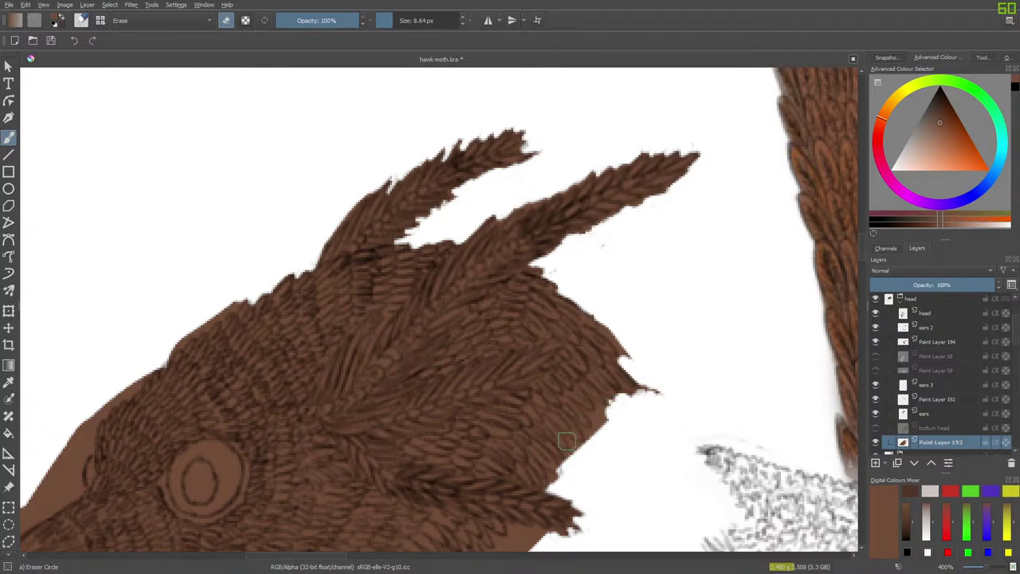
pyautogui.click(875, 428)
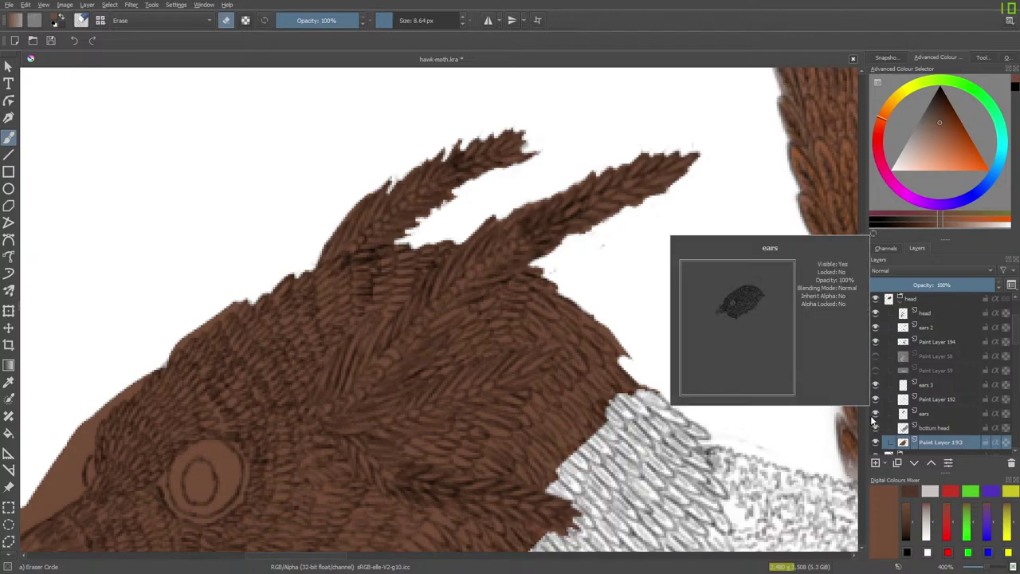
# Step: Toggle the visibility of the bottom head layer to compare its neck feathers with the brown fill
pyautogui.scroll(-8, 862, 251)
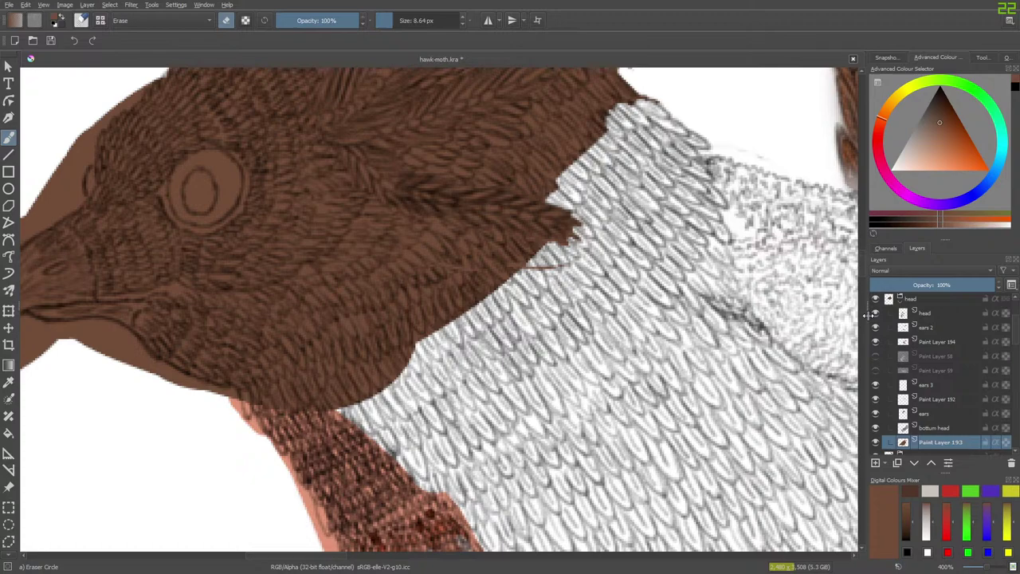
pyautogui.click(876, 428)
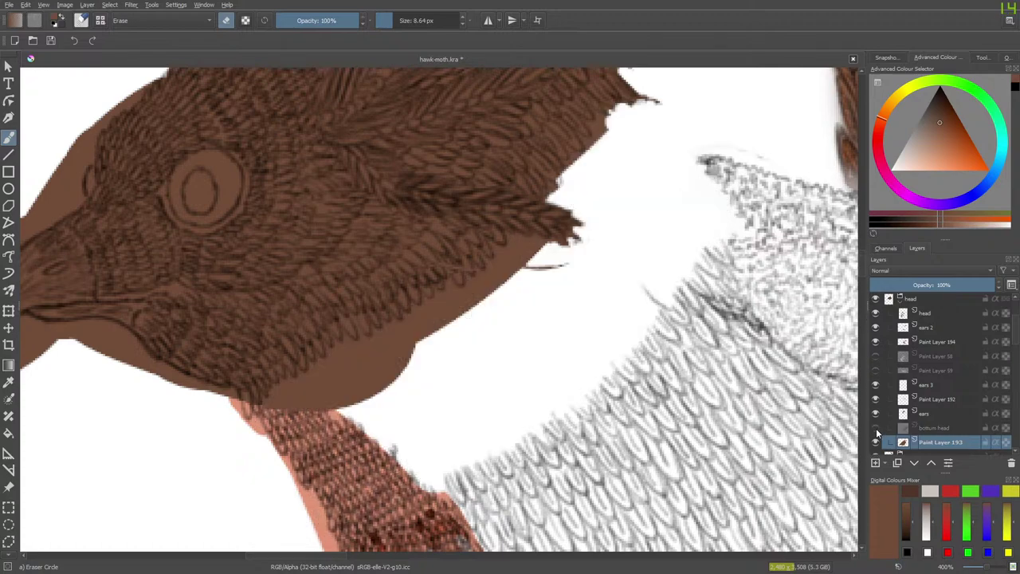
pyautogui.click(875, 428)
pyautogui.click(875, 428)
pyautogui.click(875, 427)
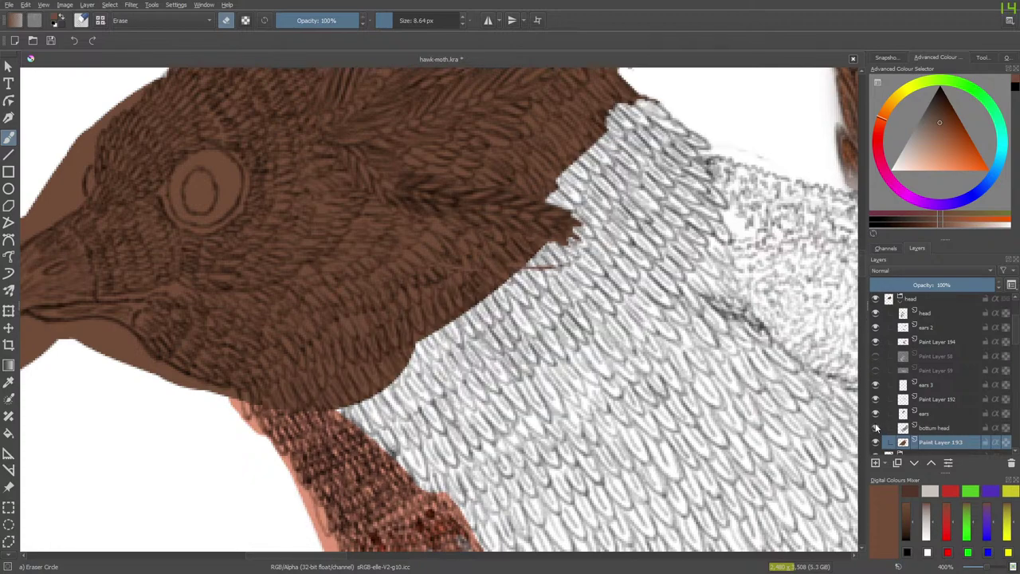
# Step: Paint flat brown beneath the neck feathers on Paint Layer 193 with the Basic-1 brush at 24.01 px
pyautogui.press('e')
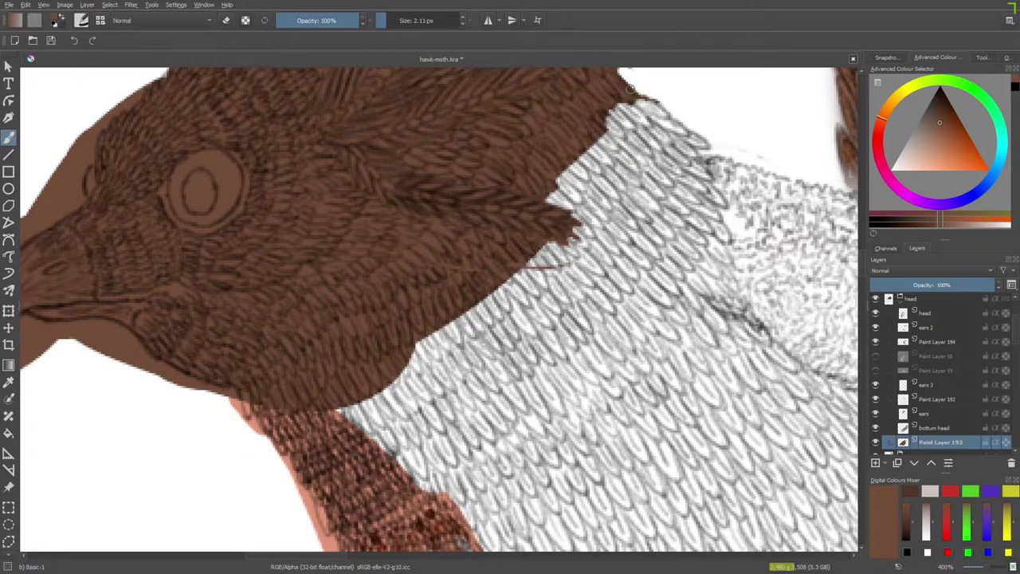
pyautogui.moveTo(382, 26); pyautogui.dragTo(399, 24)
pyautogui.moveTo(626, 84)
pyautogui.mouseDown()
pyautogui.moveTo(685, 164)
pyautogui.moveTo(686, 177)
pyautogui.moveTo(695, 154)
pyautogui.moveTo(634, 149)
pyautogui.moveTo(635, 188)
pyautogui.moveTo(679, 167)
pyautogui.moveTo(626, 204)
pyautogui.moveTo(627, 250)
pyautogui.moveTo(601, 261)
pyautogui.moveTo(613, 326)
pyautogui.moveTo(578, 362)
pyautogui.moveTo(567, 427)
pyautogui.moveTo(526, 450)
pyautogui.moveTo(447, 406)
pyautogui.moveTo(421, 403)
pyautogui.moveTo(373, 362)
pyautogui.moveTo(271, 339)
pyautogui.moveTo(263, 403)
pyautogui.moveTo(281, 446)
pyautogui.moveTo(319, 481)
pyautogui.moveTo(373, 515)
pyautogui.moveTo(395, 495)
pyautogui.moveTo(428, 510)
pyautogui.moveTo(432, 492)
pyautogui.moveTo(319, 526)
pyautogui.mouseUp()
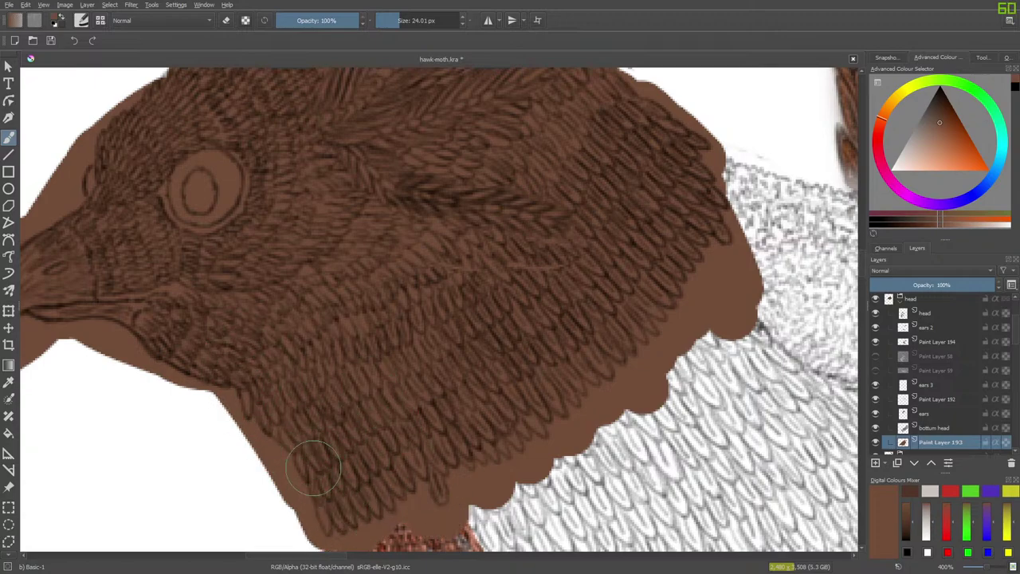
pyautogui.rightClick(306, 411)
pyautogui.rightClick(288, 405)
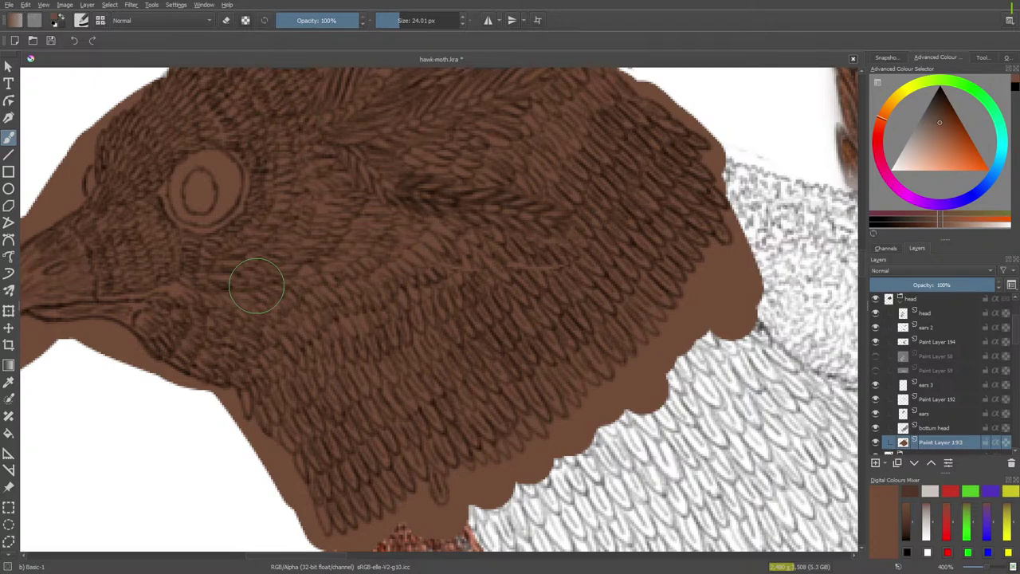
# Step: Erase the brown covering the top of the red textured band below the throat feathers, using the 8.64 px eraser
pyautogui.press('e')
pyautogui.moveTo(440, 530)
pyautogui.mouseDown()
pyautogui.moveTo(446, 536)
pyautogui.moveTo(422, 514)
pyautogui.moveTo(422, 494)
pyautogui.moveTo(431, 515)
pyautogui.mouseUp()
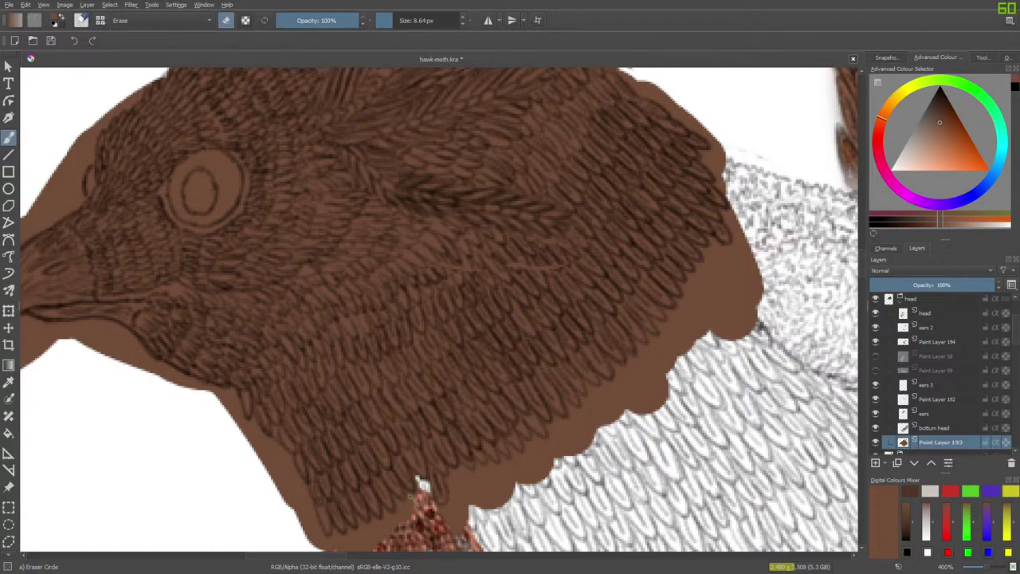
pyautogui.moveTo(404, 505); pyautogui.dragTo(397, 528)
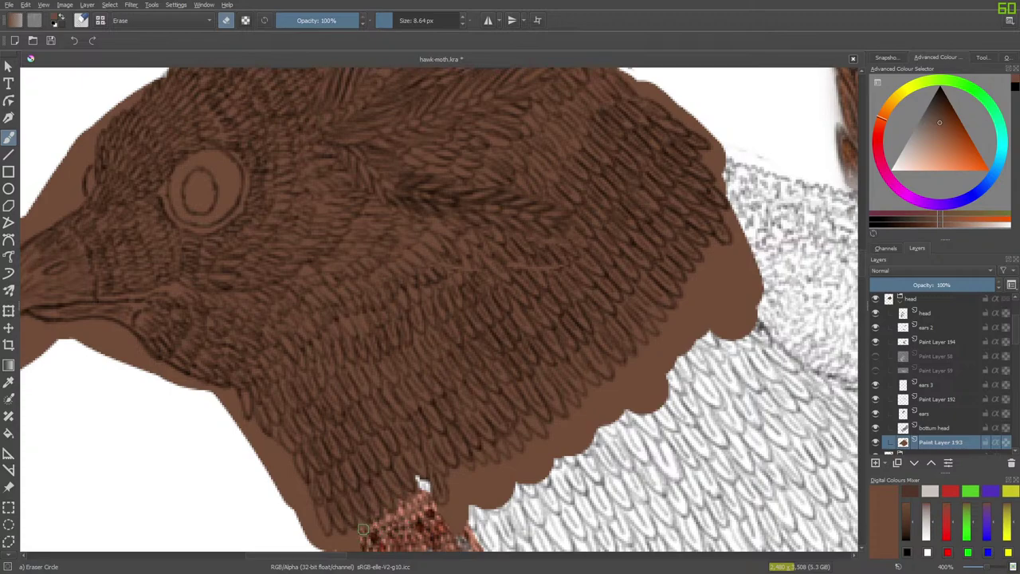
pyautogui.press('e')
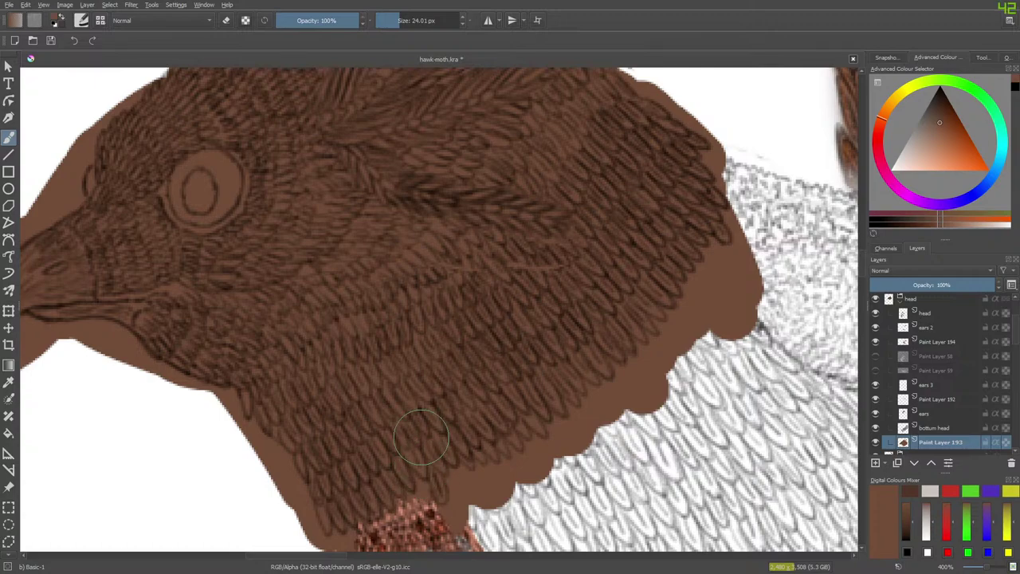
pyautogui.press('e')
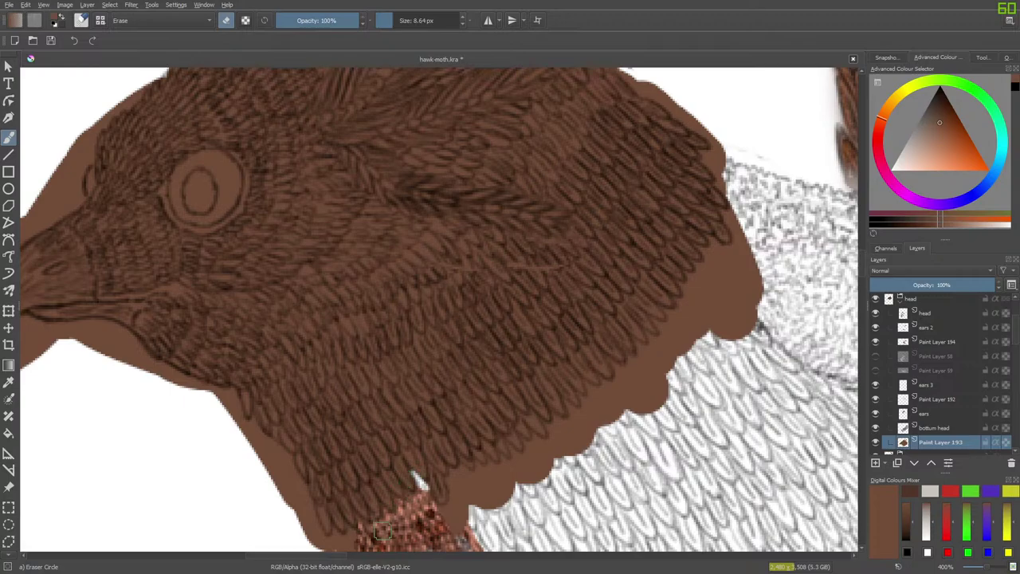
# Step: Erase the remaining brown over the red textured band and along the front of the throat on Paint Layer 193
pyautogui.moveTo(983, 566)
pyautogui.mouseDown()
pyautogui.moveTo(973, 567)
pyautogui.moveTo(984, 569)
pyautogui.mouseUp()
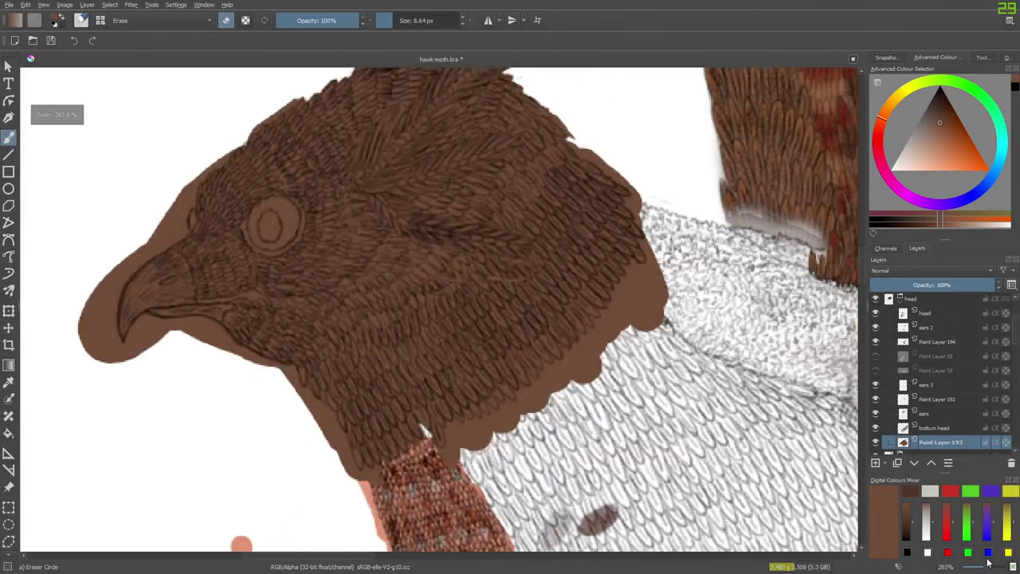
pyautogui.moveTo(403, 449)
pyautogui.mouseDown()
pyautogui.moveTo(384, 422)
pyautogui.moveTo(405, 440)
pyautogui.moveTo(421, 436)
pyautogui.moveTo(408, 420)
pyautogui.moveTo(391, 445)
pyautogui.moveTo(369, 435)
pyautogui.moveTo(372, 466)
pyautogui.moveTo(352, 472)
pyautogui.moveTo(351, 435)
pyautogui.moveTo(360, 454)
pyautogui.mouseUp()
pyautogui.moveTo(361, 417); pyautogui.dragTo(392, 433)
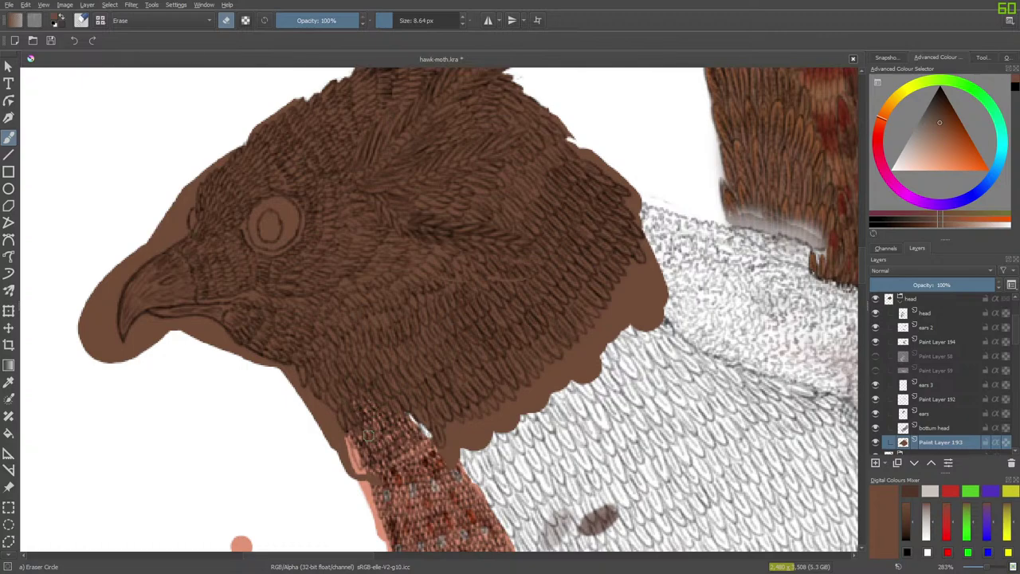
pyautogui.moveTo(360, 423)
pyautogui.mouseDown()
pyautogui.moveTo(332, 406)
pyautogui.moveTo(348, 423)
pyautogui.moveTo(349, 451)
pyautogui.mouseUp()
pyautogui.press('/')
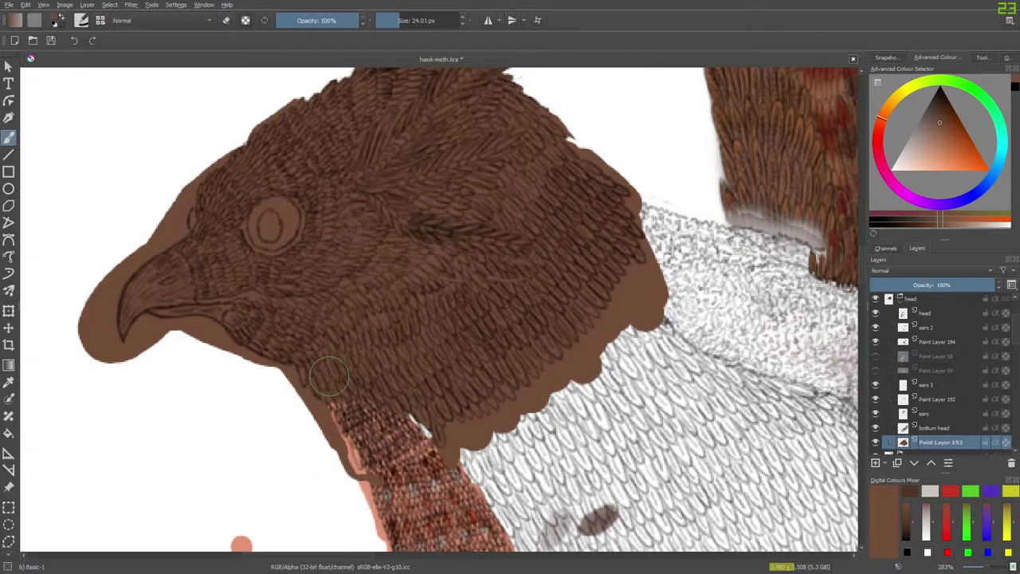
pyautogui.press('/')
pyautogui.moveTo(335, 487)
pyautogui.mouseDown()
pyautogui.moveTo(342, 446)
pyautogui.moveTo(318, 405)
pyautogui.moveTo(374, 487)
pyautogui.mouseUp()
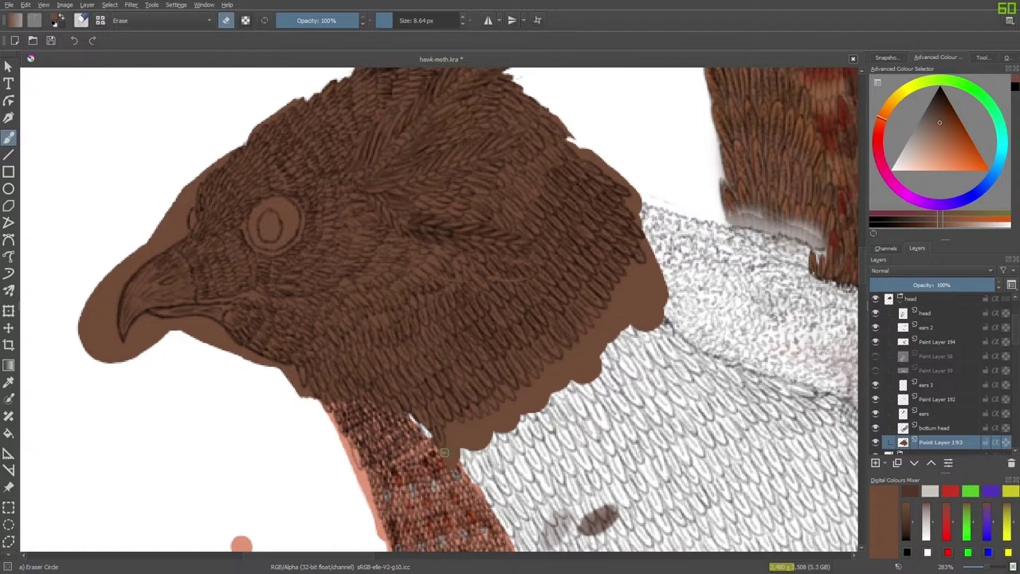
# Step: Trim the brown along the lower neck feathers beside the red band, touching up with Basic-1 at 4.12 px and 2.44 px
pyautogui.moveTo(444, 452)
pyautogui.mouseDown()
pyautogui.moveTo(454, 420)
pyautogui.moveTo(453, 446)
pyautogui.moveTo(463, 432)
pyautogui.moveTo(468, 458)
pyautogui.moveTo(497, 419)
pyautogui.moveTo(458, 428)
pyautogui.mouseUp()
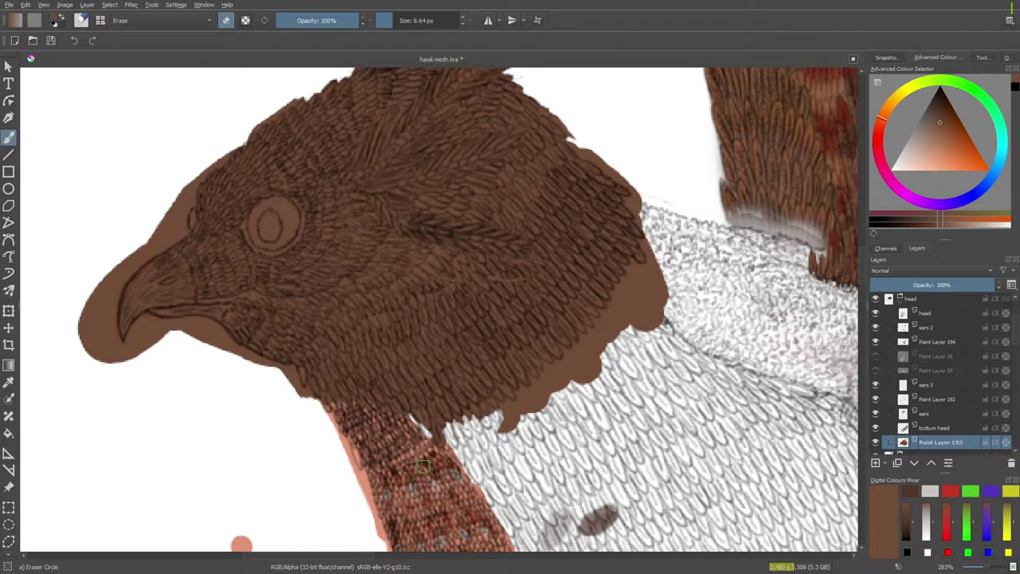
pyautogui.moveTo(985, 567); pyautogui.dragTo(989, 565)
pyautogui.scroll(-4, 829, 287)
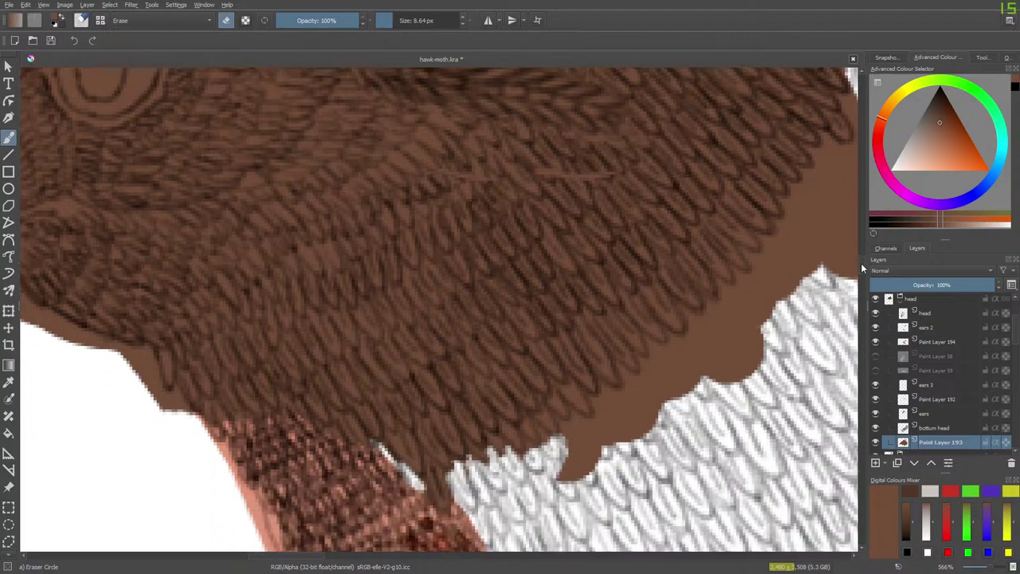
pyautogui.moveTo(594, 385)
pyautogui.mouseDown()
pyautogui.moveTo(565, 419)
pyautogui.moveTo(615, 383)
pyautogui.moveTo(495, 448)
pyautogui.moveTo(611, 376)
pyautogui.moveTo(666, 350)
pyautogui.moveTo(626, 380)
pyautogui.moveTo(687, 350)
pyautogui.moveTo(604, 390)
pyautogui.moveTo(626, 359)
pyautogui.moveTo(601, 363)
pyautogui.moveTo(598, 331)
pyautogui.moveTo(614, 350)
pyautogui.mouseUp()
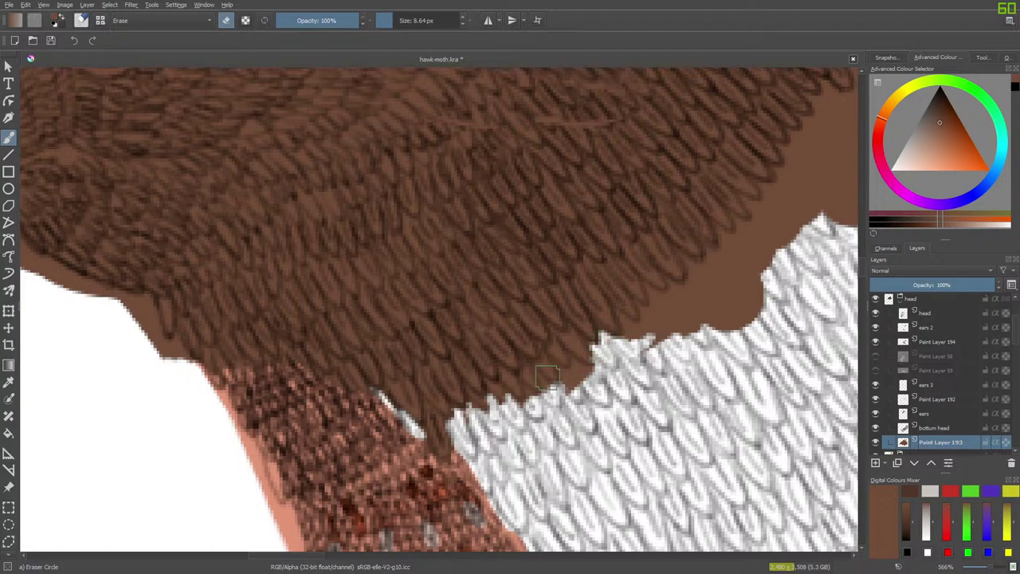
pyautogui.press('e')
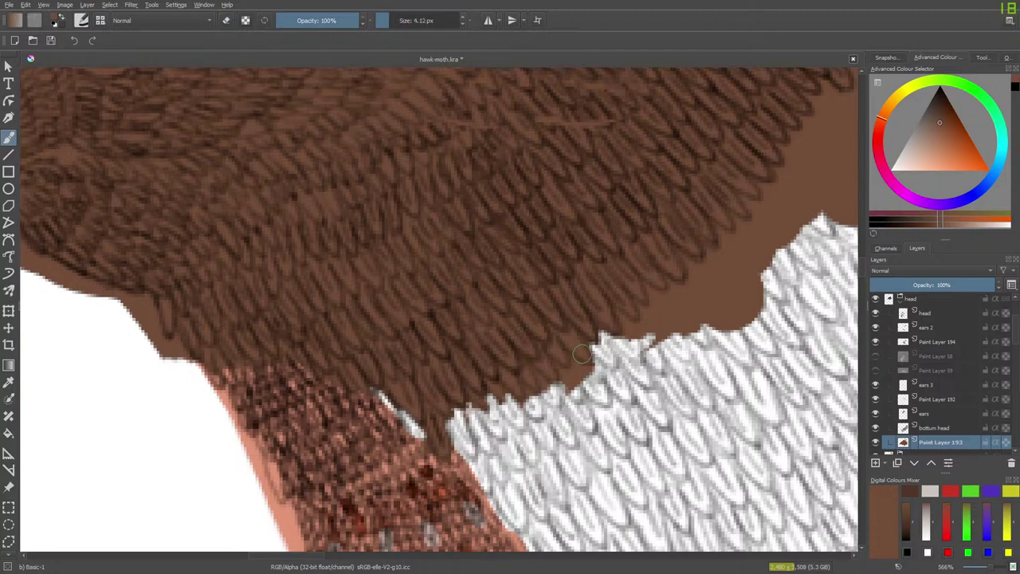
pyautogui.press('e')
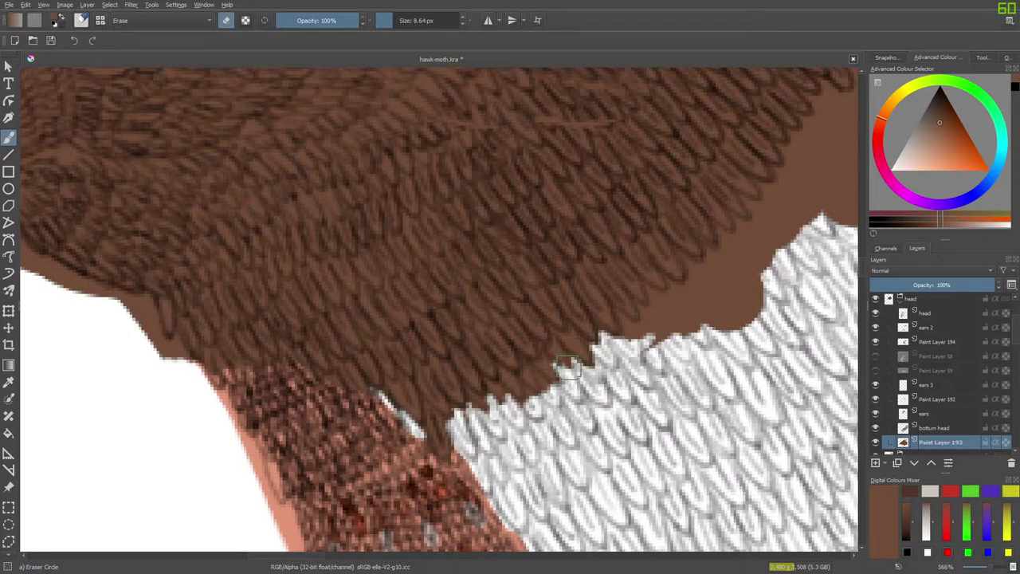
pyautogui.press('/')
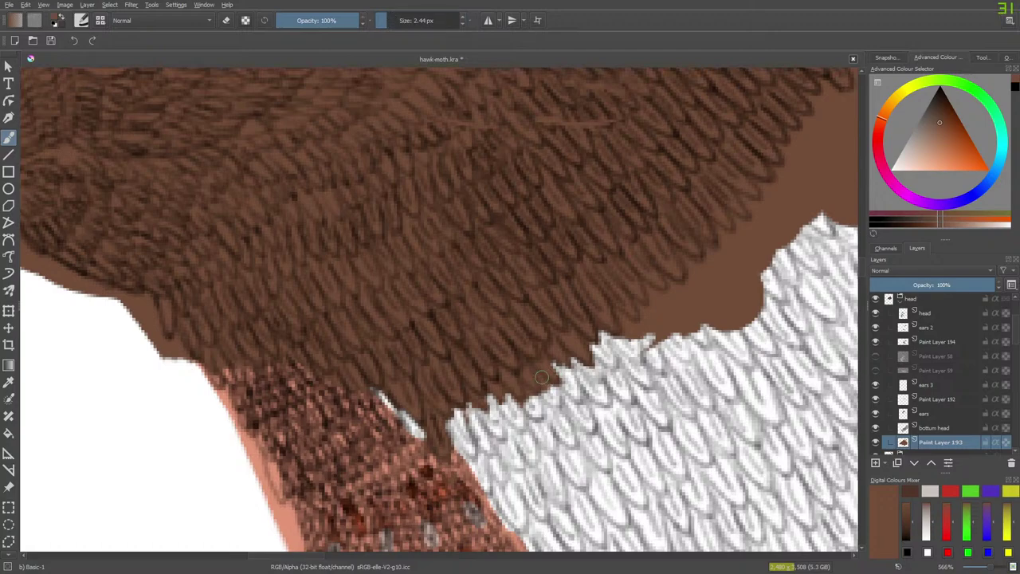
pyautogui.press('/')
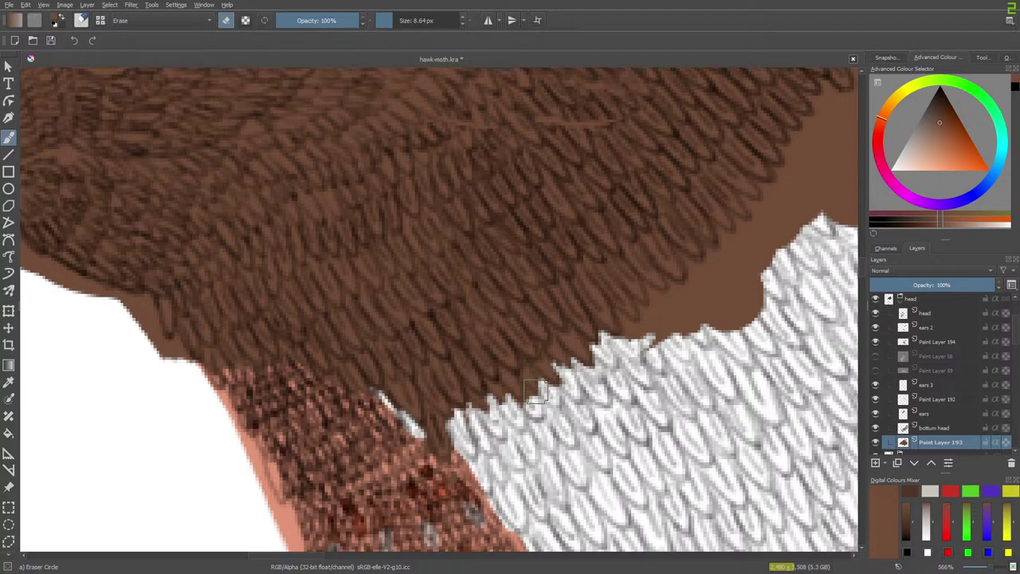
# Step: Erase the scalloped brown excess along the middle of the neck's lower edge, following the pointed feather tips
pyautogui.moveTo(290, 557); pyautogui.dragTo(315, 556)
pyautogui.moveTo(354, 318)
pyautogui.mouseDown()
pyautogui.moveTo(359, 334)
pyautogui.moveTo(391, 315)
pyautogui.moveTo(385, 346)
pyautogui.mouseUp()
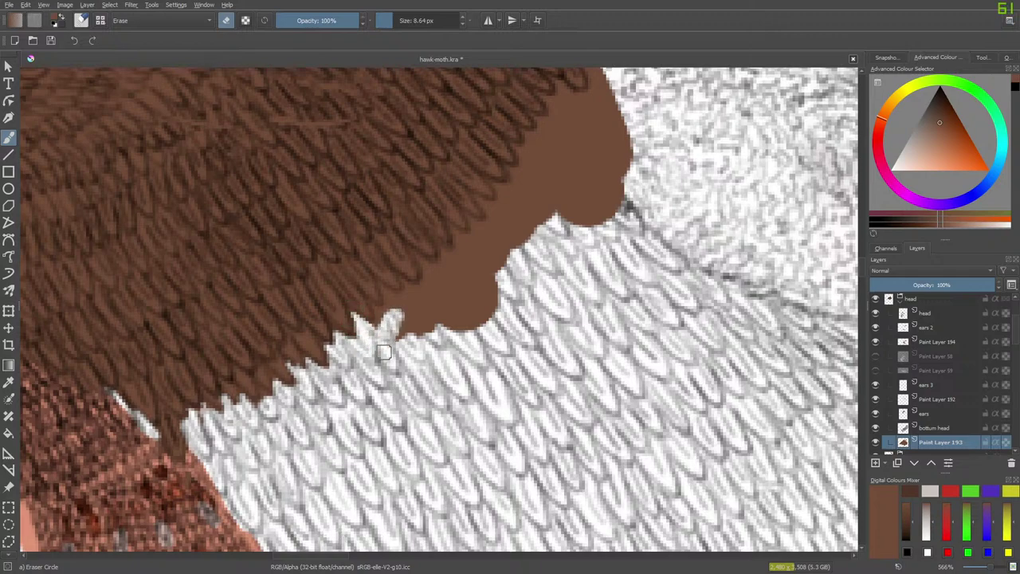
pyautogui.moveTo(410, 310); pyautogui.dragTo(384, 349)
pyautogui.moveTo(478, 259); pyautogui.dragTo(406, 335)
pyautogui.moveTo(498, 249)
pyautogui.mouseDown()
pyautogui.moveTo(436, 329)
pyautogui.moveTo(500, 290)
pyautogui.moveTo(468, 323)
pyautogui.mouseUp()
pyautogui.moveTo(482, 237)
pyautogui.mouseDown()
pyautogui.moveTo(428, 299)
pyautogui.moveTo(375, 315)
pyautogui.moveTo(386, 292)
pyautogui.moveTo(407, 300)
pyautogui.mouseUp()
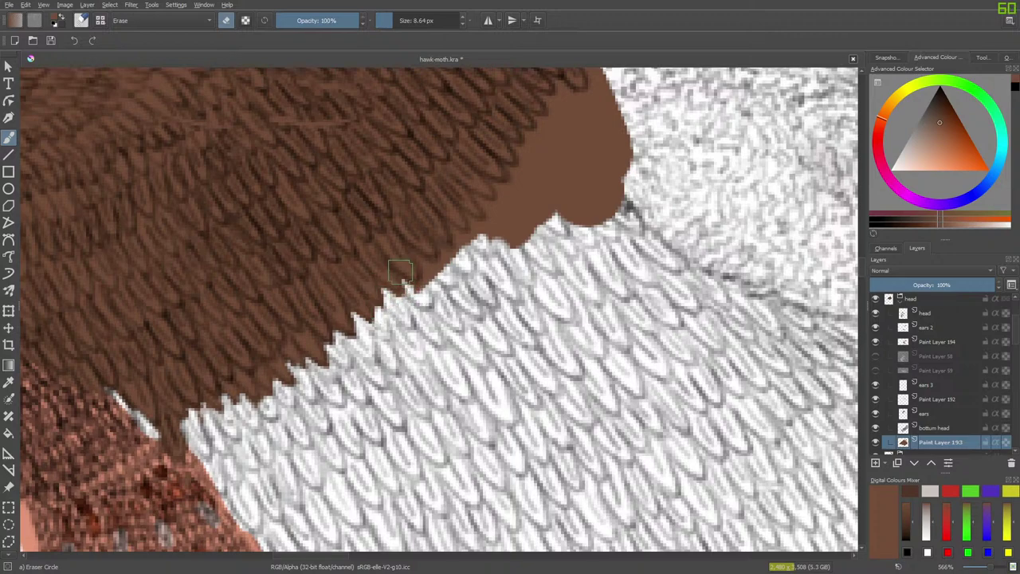
# Step: Erase the large brown bulge at the rear lower corner of the neck and trim the fill to the feather tips
pyautogui.moveTo(423, 287)
pyautogui.mouseDown()
pyautogui.moveTo(417, 259)
pyautogui.moveTo(441, 269)
pyautogui.moveTo(420, 226)
pyautogui.moveTo(433, 238)
pyautogui.moveTo(374, 245)
pyautogui.moveTo(397, 271)
pyautogui.moveTo(442, 255)
pyautogui.moveTo(443, 271)
pyautogui.moveTo(465, 237)
pyautogui.moveTo(458, 249)
pyautogui.moveTo(449, 223)
pyautogui.moveTo(458, 234)
pyautogui.moveTo(473, 221)
pyautogui.moveTo(465, 215)
pyautogui.moveTo(484, 225)
pyautogui.moveTo(472, 222)
pyautogui.moveTo(491, 216)
pyautogui.moveTo(479, 244)
pyautogui.moveTo(504, 213)
pyautogui.moveTo(495, 250)
pyautogui.moveTo(518, 180)
pyautogui.moveTo(527, 205)
pyautogui.moveTo(492, 251)
pyautogui.moveTo(577, 168)
pyautogui.moveTo(563, 192)
pyautogui.moveTo(543, 210)
pyautogui.moveTo(614, 109)
pyautogui.moveTo(564, 230)
pyautogui.mouseUp()
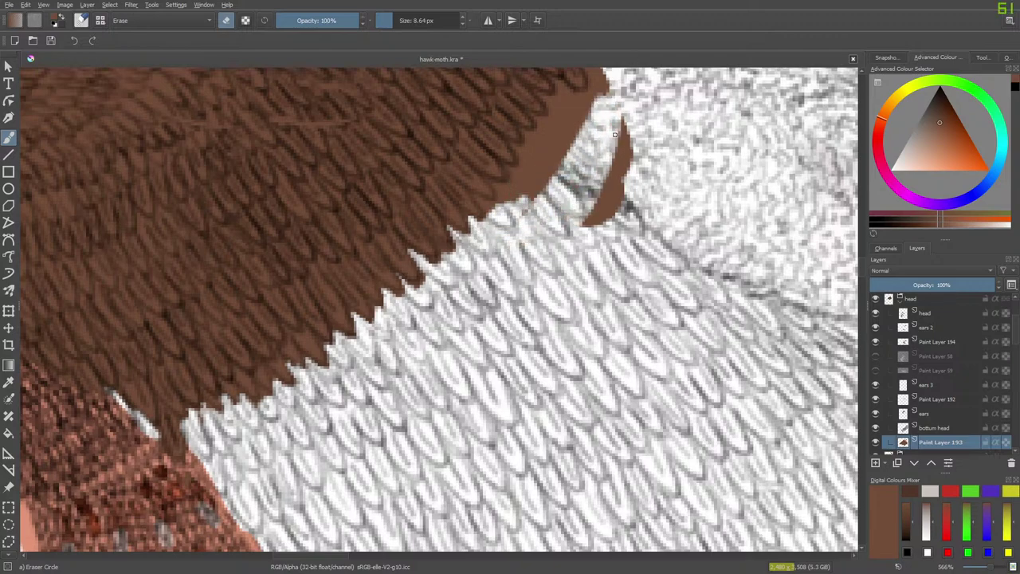
pyautogui.moveTo(614, 133)
pyautogui.mouseDown()
pyautogui.moveTo(590, 214)
pyautogui.moveTo(634, 118)
pyautogui.moveTo(626, 178)
pyautogui.mouseUp()
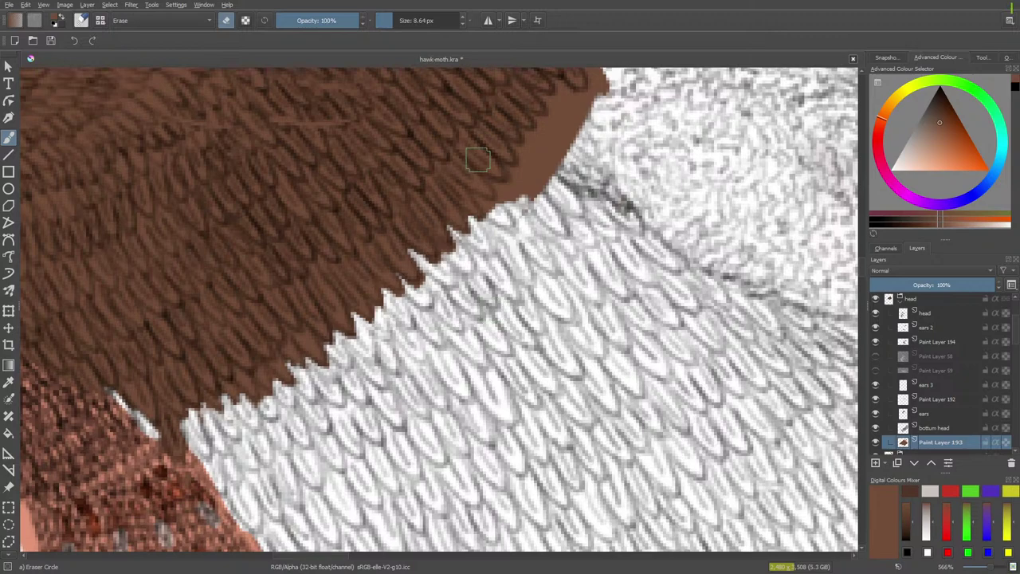
pyautogui.moveTo(486, 206)
pyautogui.mouseDown()
pyautogui.moveTo(492, 181)
pyautogui.moveTo(498, 200)
pyautogui.moveTo(492, 180)
pyautogui.moveTo(522, 174)
pyautogui.moveTo(518, 194)
pyautogui.moveTo(535, 169)
pyautogui.moveTo(541, 189)
pyautogui.moveTo(567, 141)
pyautogui.mouseUp()
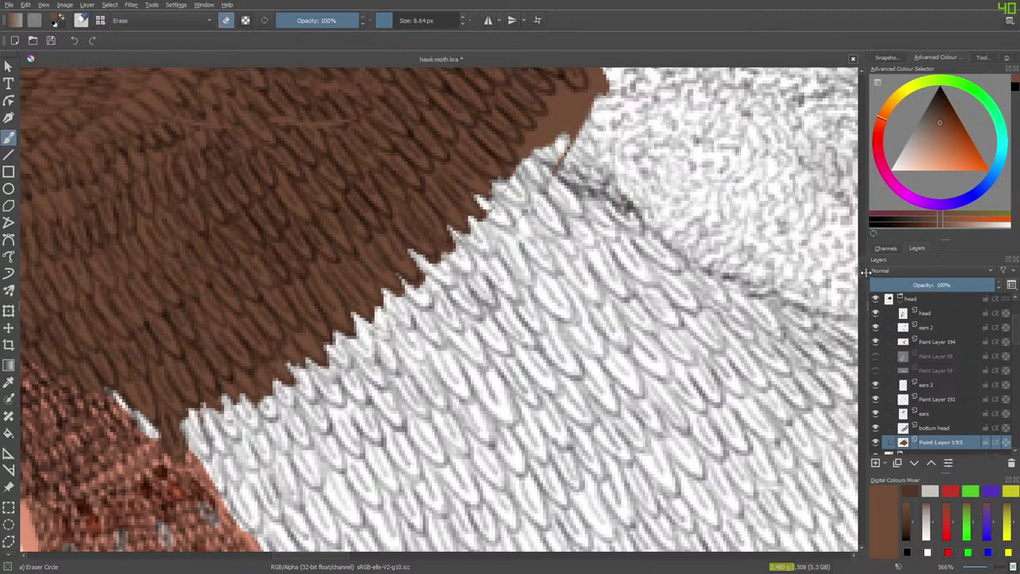
pyautogui.scroll(4, 857, 266)
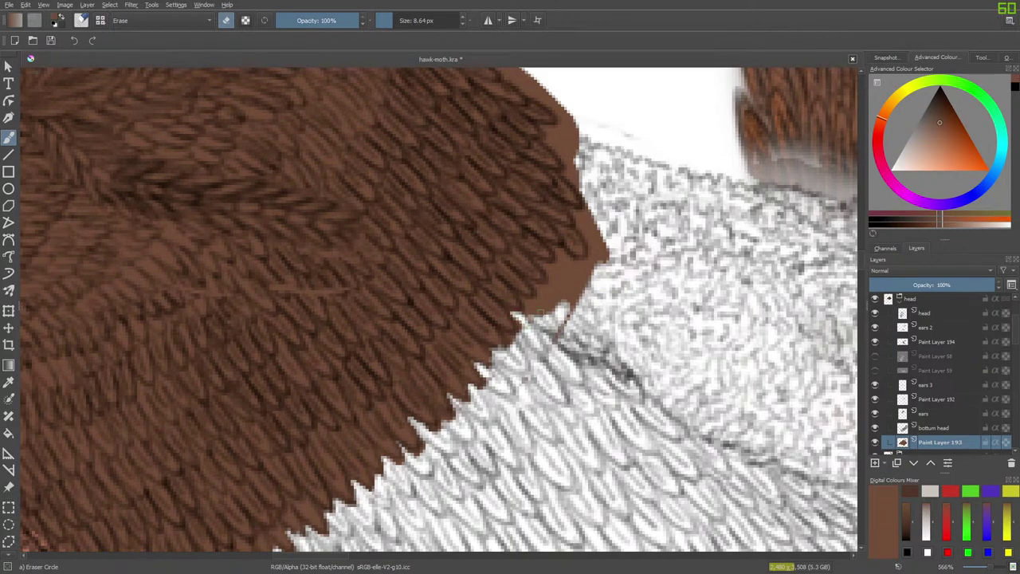
pyautogui.click(539, 309)
pyautogui.moveTo(527, 307)
pyautogui.mouseDown()
pyautogui.moveTo(554, 294)
pyautogui.moveTo(540, 330)
pyautogui.moveTo(594, 285)
pyautogui.moveTo(553, 333)
pyautogui.moveTo(596, 255)
pyautogui.moveTo(541, 312)
pyautogui.mouseUp()
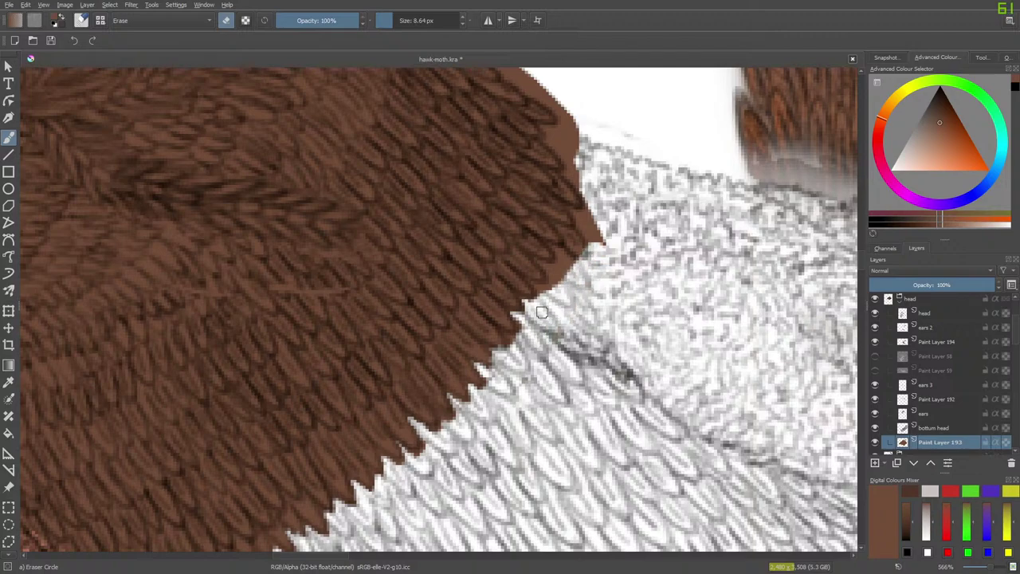
pyautogui.moveTo(563, 259); pyautogui.dragTo(582, 236)
# Step: Erase the brown excess along the rear edge of the neck where it meets the stippled grey shoulder, following the feather tips
pyautogui.press('e')
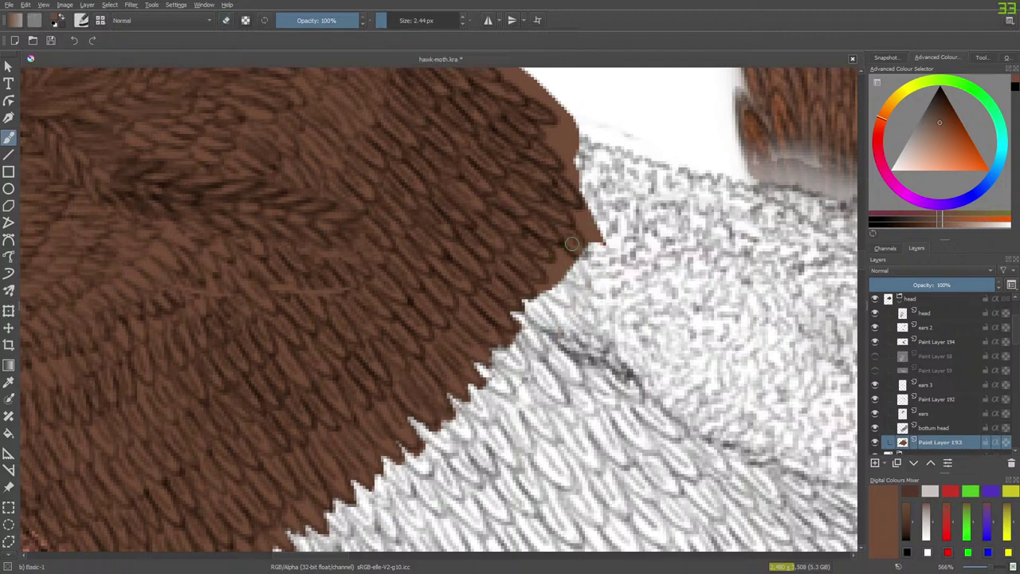
pyautogui.press('e')
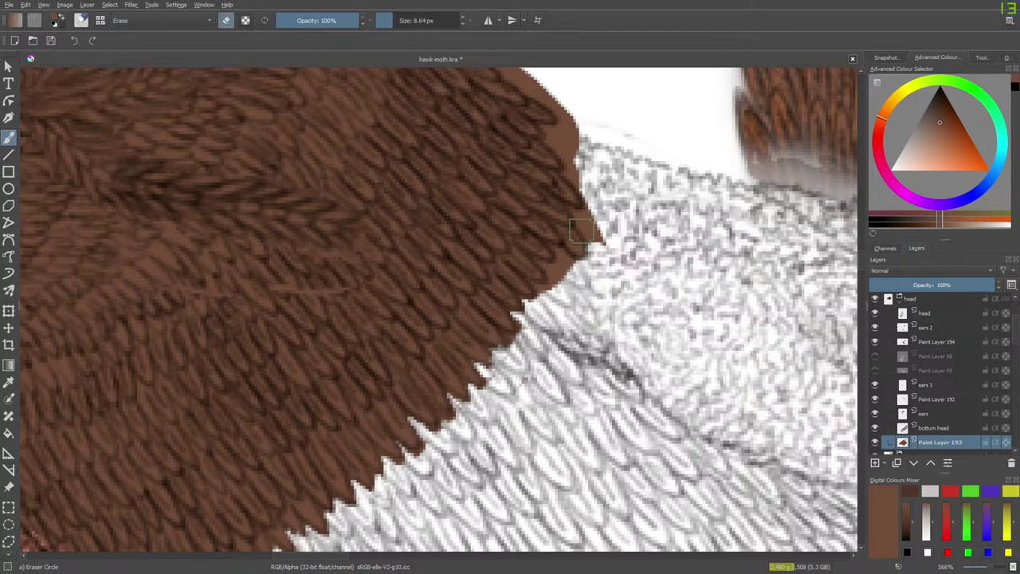
pyautogui.moveTo(575, 211)
pyautogui.mouseDown()
pyautogui.moveTo(607, 239)
pyautogui.moveTo(560, 147)
pyautogui.moveTo(590, 225)
pyautogui.mouseUp()
pyautogui.moveTo(576, 179)
pyautogui.mouseDown()
pyautogui.moveTo(581, 186)
pyautogui.moveTo(537, 127)
pyautogui.moveTo(567, 131)
pyautogui.mouseUp()
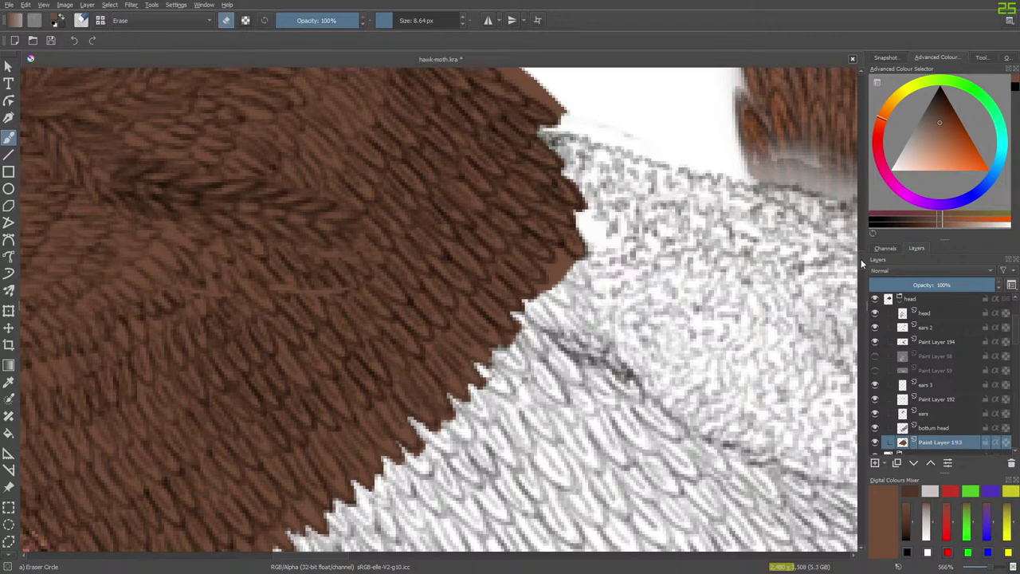
# Step: Trim the brown along the nape below the ear tufts and clear the leftover patch at the neck's rear lower corner
pyautogui.scroll(5, 860, 257)
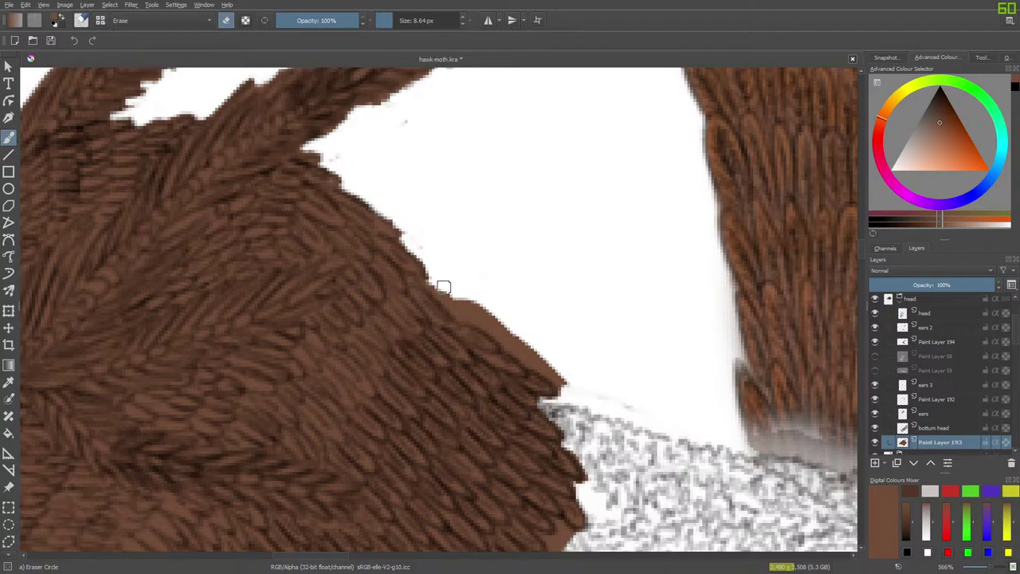
pyautogui.moveTo(444, 287)
pyautogui.mouseDown()
pyautogui.moveTo(460, 312)
pyautogui.moveTo(439, 293)
pyautogui.moveTo(493, 324)
pyautogui.mouseUp()
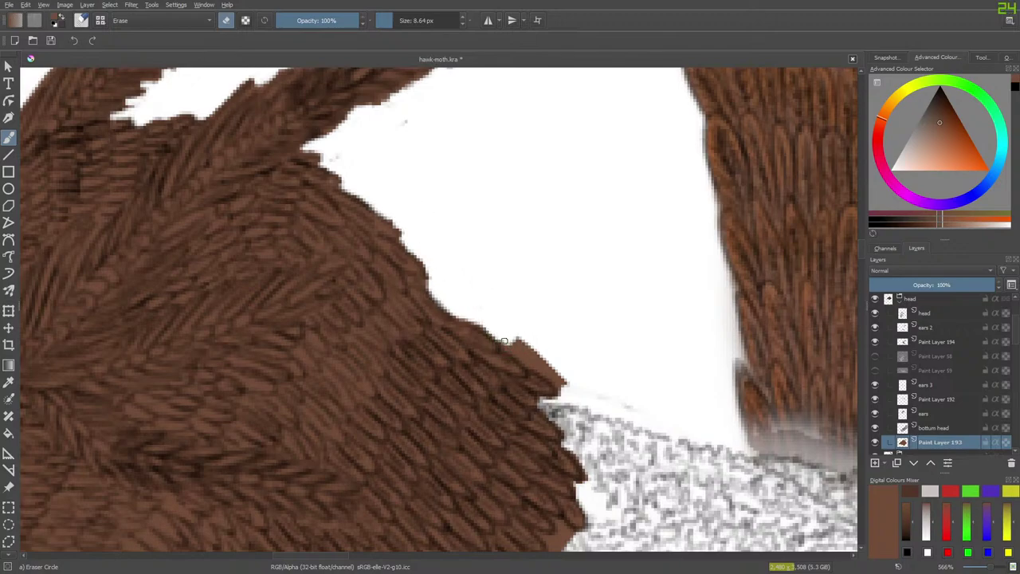
pyautogui.moveTo(521, 358)
pyautogui.mouseDown()
pyautogui.moveTo(568, 384)
pyautogui.moveTo(517, 337)
pyautogui.mouseUp()
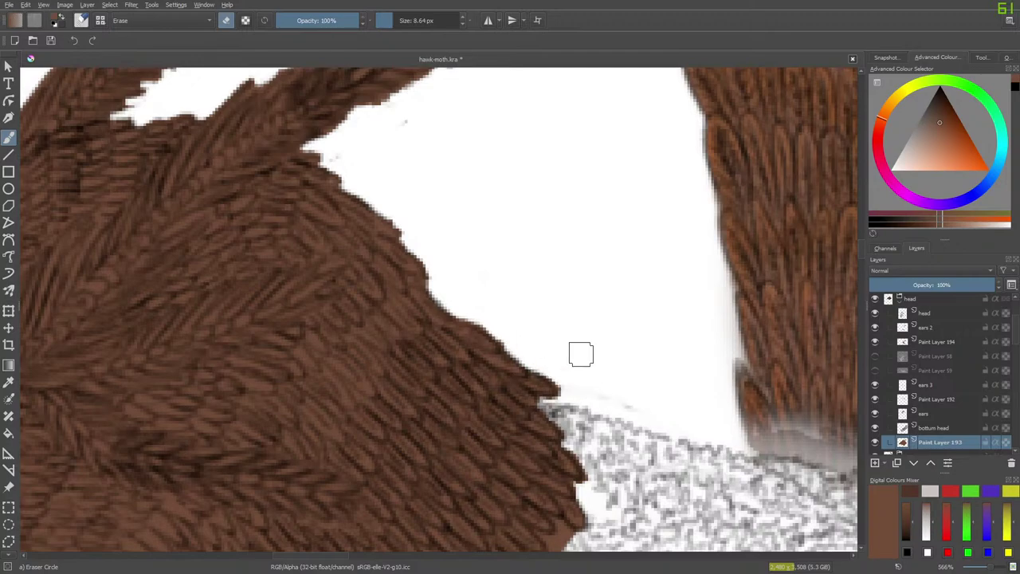
pyautogui.moveTo(346, 153); pyautogui.dragTo(386, 103)
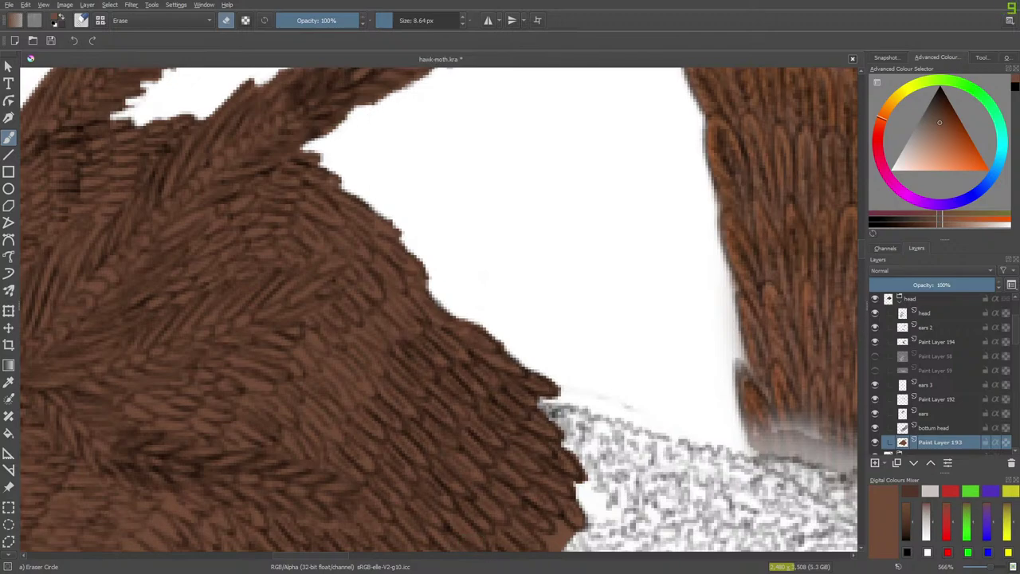
pyautogui.scroll(-5, 858, 247)
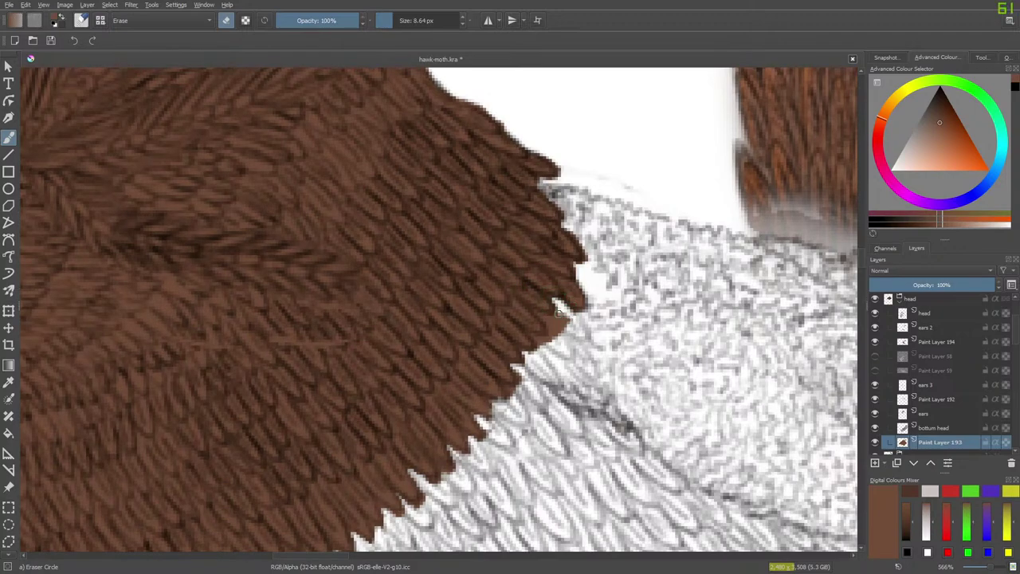
pyautogui.moveTo(557, 311)
pyautogui.mouseDown()
pyautogui.moveTo(548, 317)
pyautogui.moveTo(562, 327)
pyautogui.moveTo(557, 339)
pyautogui.moveTo(537, 342)
pyautogui.mouseUp()
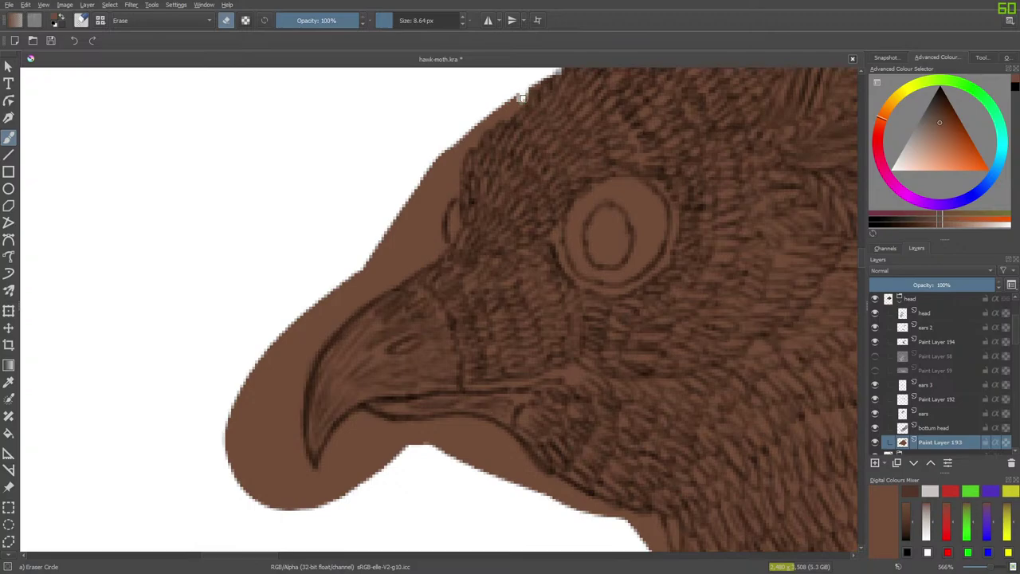
# Step: Erase the brown surplus around the forehead, hooked beak and chin down to the start of the red throat band
pyautogui.moveTo(507, 112)
pyautogui.mouseDown()
pyautogui.moveTo(459, 142)
pyautogui.moveTo(500, 101)
pyautogui.moveTo(438, 165)
pyautogui.moveTo(454, 147)
pyautogui.moveTo(448, 189)
pyautogui.moveTo(405, 199)
pyautogui.moveTo(441, 172)
pyautogui.moveTo(436, 246)
pyautogui.moveTo(375, 282)
pyautogui.moveTo(403, 237)
pyautogui.moveTo(368, 249)
pyautogui.moveTo(332, 281)
pyautogui.moveTo(361, 265)
pyautogui.moveTo(305, 329)
pyautogui.moveTo(380, 275)
pyautogui.moveTo(338, 319)
pyautogui.moveTo(328, 323)
pyautogui.moveTo(327, 304)
pyautogui.moveTo(302, 332)
pyautogui.moveTo(323, 310)
pyautogui.moveTo(290, 388)
pyautogui.moveTo(302, 377)
pyautogui.moveTo(292, 390)
pyautogui.moveTo(307, 472)
pyautogui.moveTo(293, 458)
pyautogui.moveTo(281, 366)
pyautogui.moveTo(241, 421)
pyautogui.moveTo(256, 372)
pyautogui.moveTo(217, 463)
pyautogui.moveTo(277, 407)
pyautogui.moveTo(236, 465)
pyautogui.moveTo(277, 439)
pyautogui.moveTo(243, 489)
pyautogui.moveTo(278, 476)
pyautogui.moveTo(267, 501)
pyautogui.moveTo(298, 487)
pyautogui.moveTo(299, 505)
pyautogui.moveTo(282, 491)
pyautogui.moveTo(287, 504)
pyautogui.moveTo(353, 470)
pyautogui.moveTo(366, 420)
pyautogui.mouseUp()
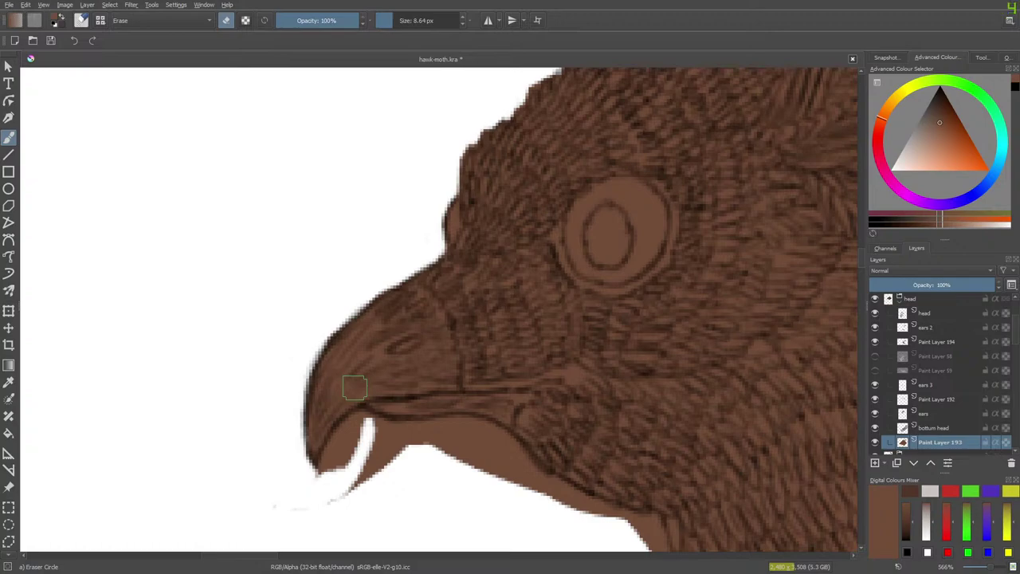
pyautogui.moveTo(314, 491)
pyautogui.mouseDown()
pyautogui.moveTo(333, 430)
pyautogui.moveTo(324, 475)
pyautogui.moveTo(343, 440)
pyautogui.moveTo(320, 482)
pyautogui.moveTo(342, 435)
pyautogui.moveTo(330, 461)
pyautogui.moveTo(365, 419)
pyautogui.moveTo(368, 439)
pyautogui.moveTo(343, 462)
pyautogui.moveTo(384, 436)
pyautogui.moveTo(382, 420)
pyautogui.moveTo(368, 421)
pyautogui.moveTo(415, 431)
pyautogui.moveTo(377, 431)
pyautogui.moveTo(480, 435)
pyautogui.moveTo(468, 424)
pyautogui.moveTo(498, 435)
pyautogui.moveTo(532, 478)
pyautogui.moveTo(490, 458)
pyautogui.moveTo(525, 474)
pyautogui.moveTo(515, 486)
pyautogui.moveTo(482, 468)
pyautogui.moveTo(514, 466)
pyautogui.moveTo(500, 482)
pyautogui.moveTo(494, 468)
pyautogui.moveTo(454, 471)
pyautogui.moveTo(500, 447)
pyautogui.moveTo(451, 455)
pyautogui.moveTo(467, 446)
pyautogui.moveTo(429, 446)
pyautogui.moveTo(442, 436)
pyautogui.moveTo(383, 448)
pyautogui.moveTo(400, 445)
pyautogui.moveTo(377, 465)
pyautogui.moveTo(405, 439)
pyautogui.mouseUp()
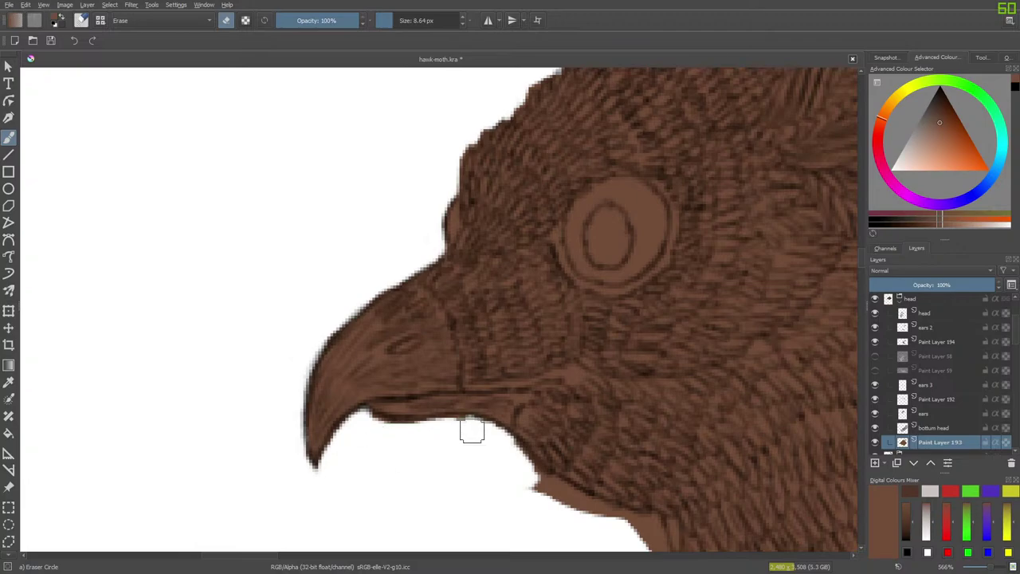
pyautogui.scroll(-3, 859, 261)
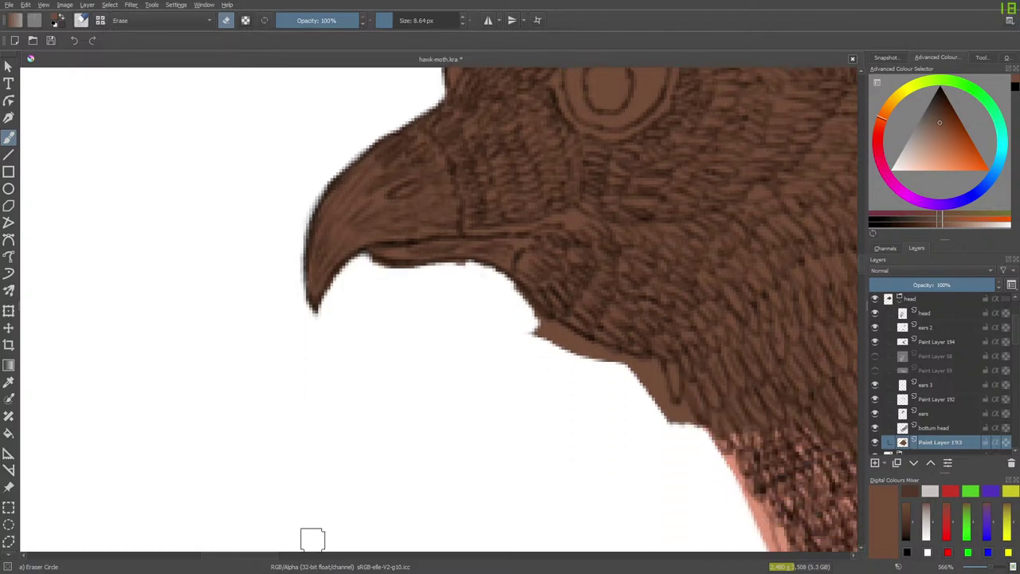
pyautogui.moveTo(255, 556); pyautogui.dragTo(284, 553)
pyautogui.moveTo(228, 300)
pyautogui.mouseDown()
pyautogui.moveTo(245, 348)
pyautogui.moveTo(225, 314)
pyautogui.moveTo(346, 379)
pyautogui.moveTo(337, 366)
pyautogui.moveTo(353, 365)
pyautogui.moveTo(364, 410)
pyautogui.moveTo(352, 380)
pyautogui.moveTo(349, 388)
pyautogui.moveTo(377, 437)
pyautogui.moveTo(379, 404)
pyautogui.mouseUp()
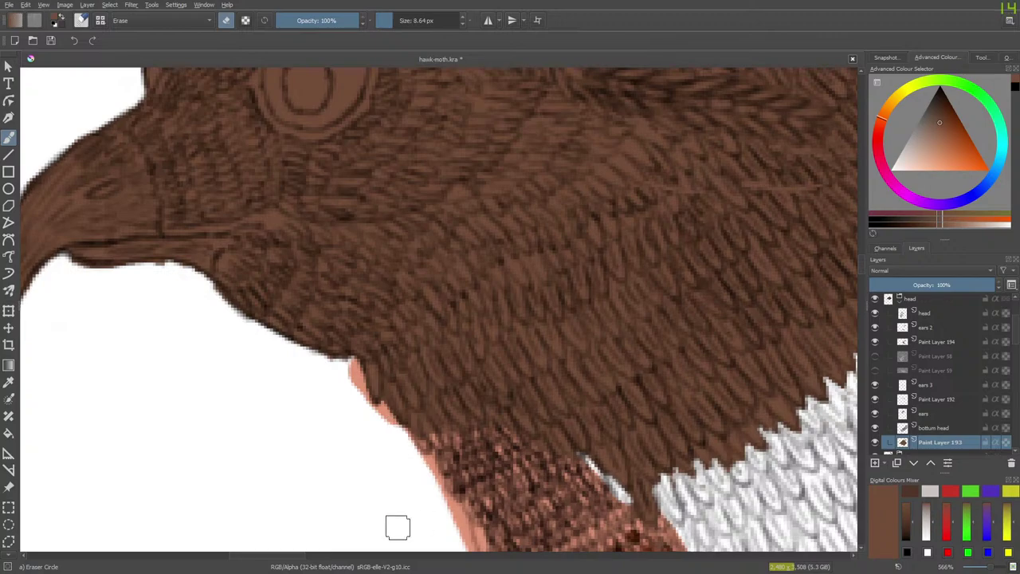
# Step: Add a new paint layer directly above the head's brown fill and switch to the Basic-1 brush
pyautogui.moveTo(861, 259); pyautogui.dragTo(862, 246)
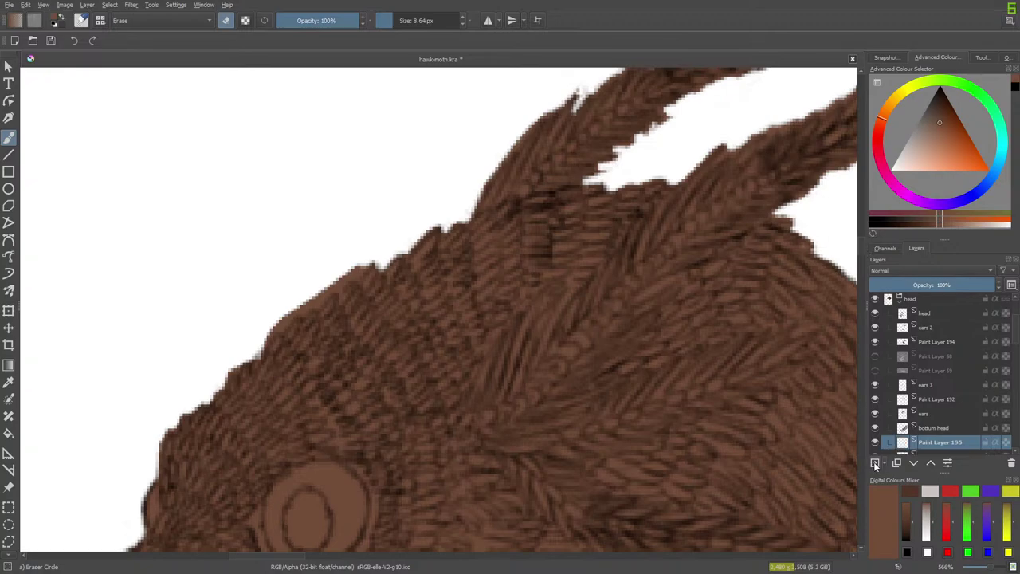
pyautogui.press('e')
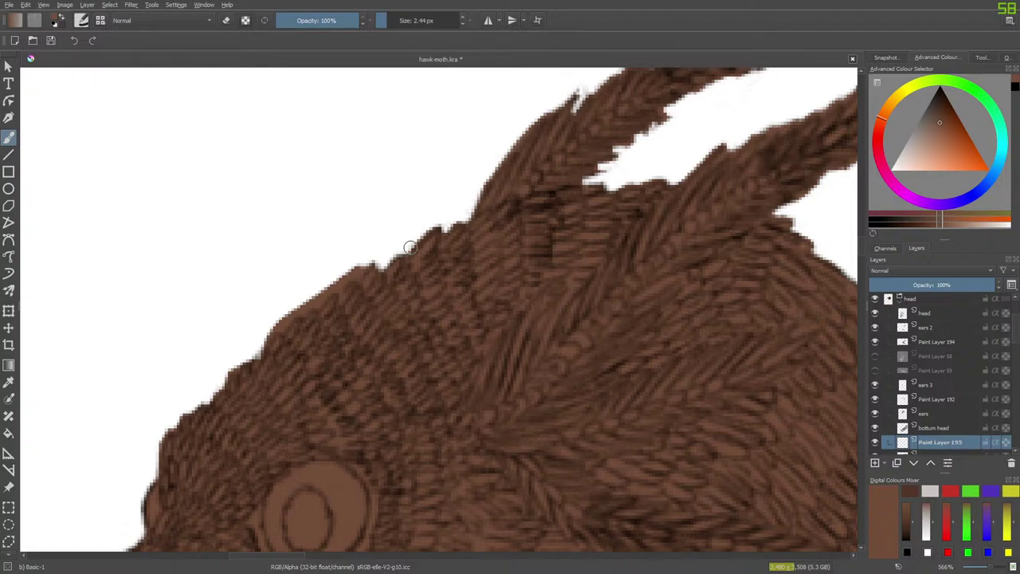
# Step: Trim the brown excess along the crown on Paint Layer 193, and add another paint layer directly above it
pyautogui.scroll(-1, 988, 358)
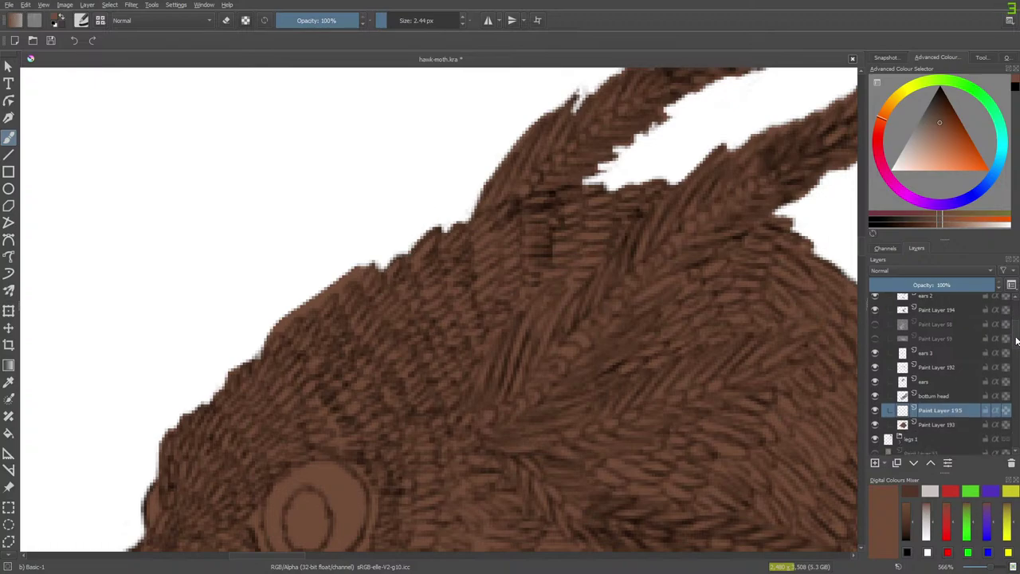
pyautogui.click(940, 413)
pyautogui.press('e')
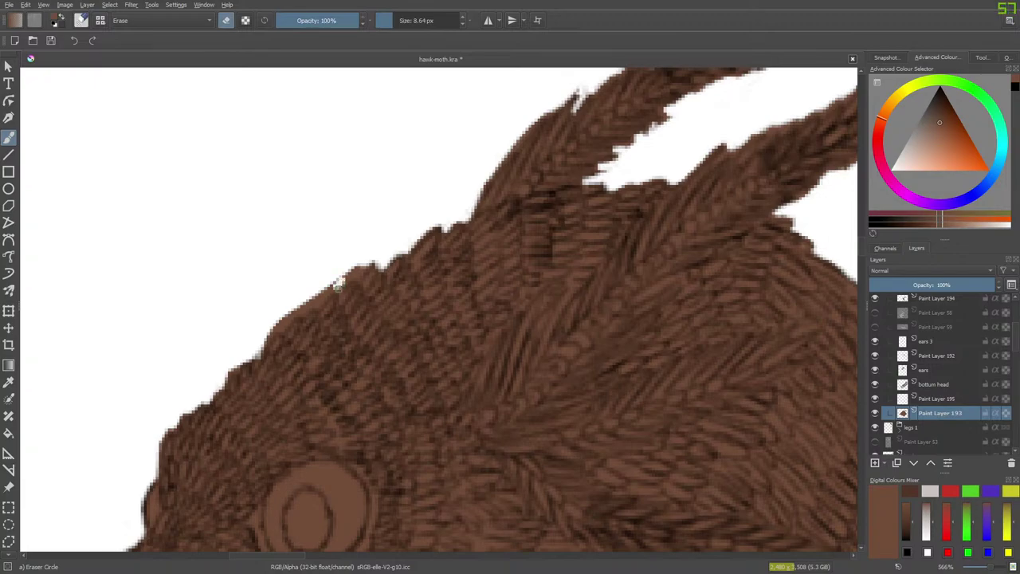
pyautogui.moveTo(338, 285); pyautogui.dragTo(357, 270)
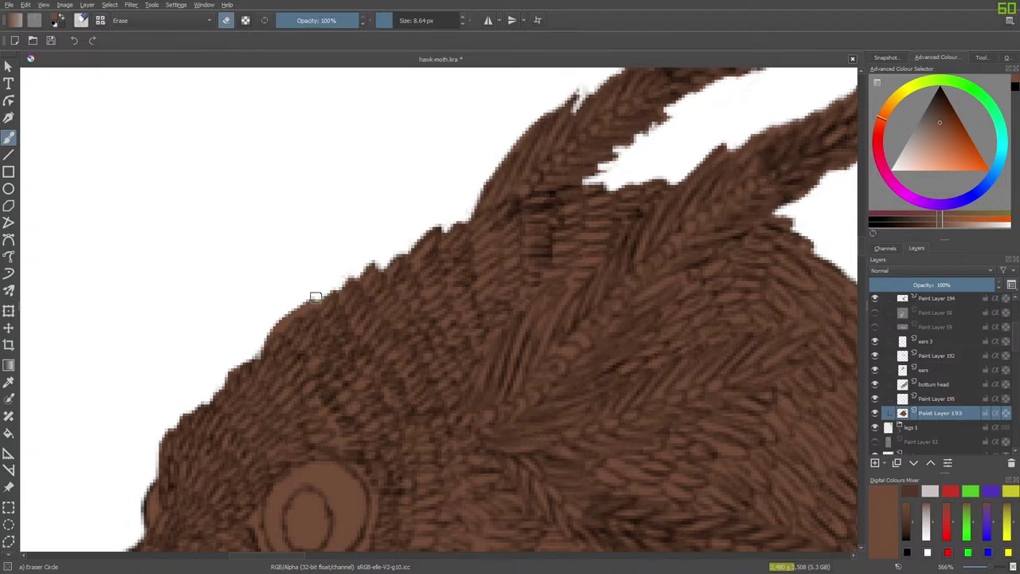
pyautogui.moveTo(294, 309); pyautogui.dragTo(278, 323)
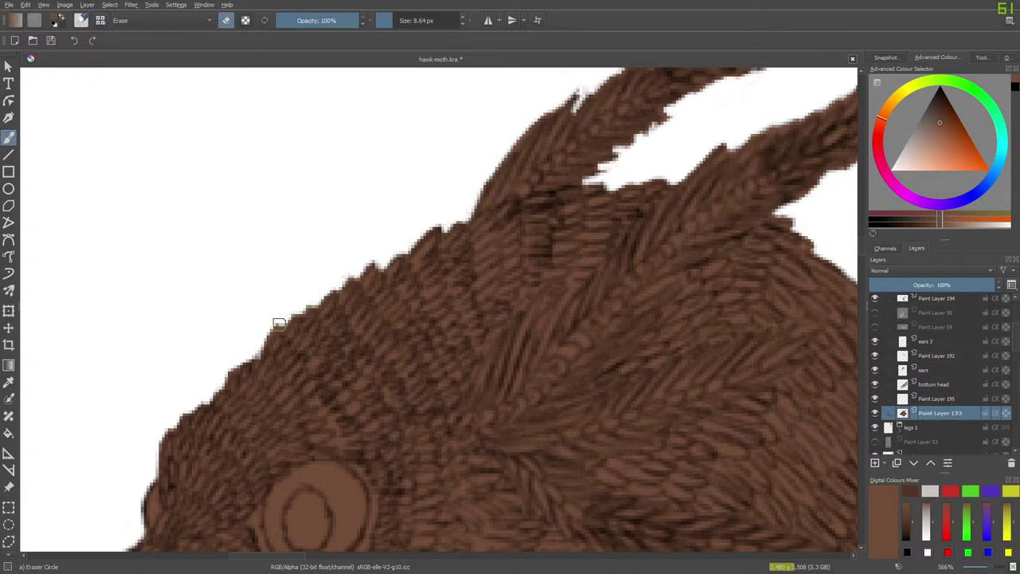
pyautogui.click(874, 463)
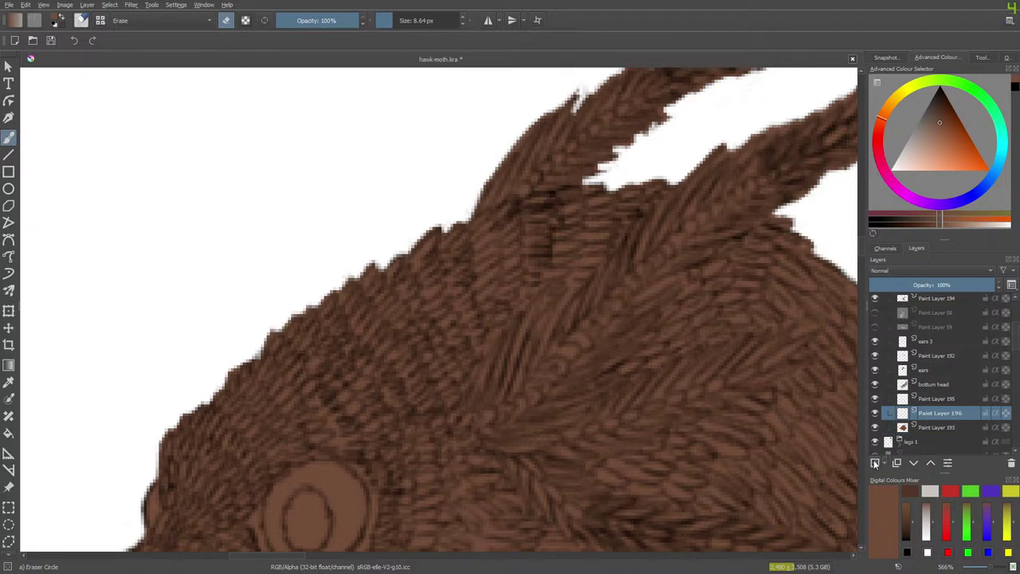
pyautogui.moveTo(988, 564); pyautogui.dragTo(984, 565)
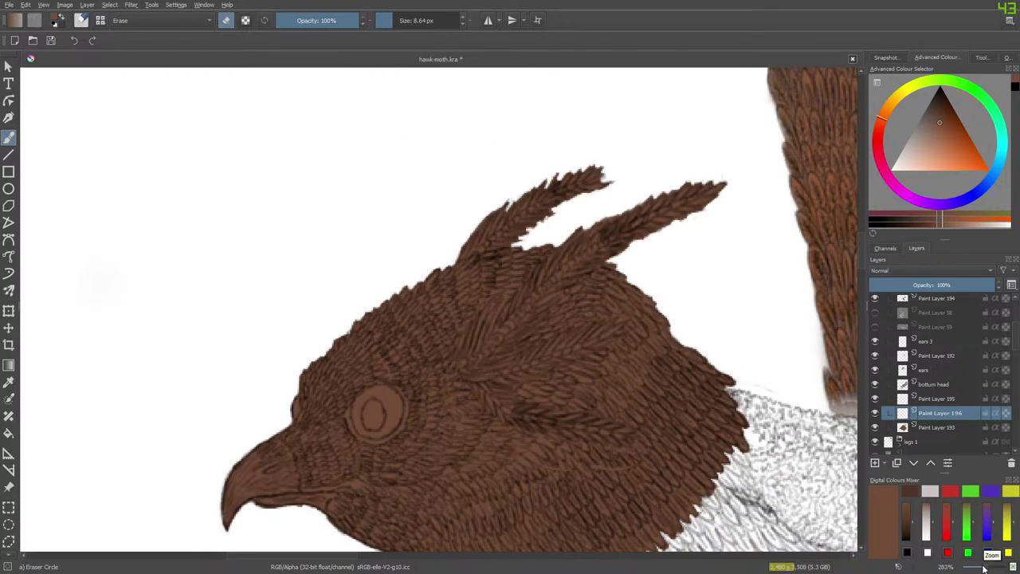
# Step: Sample a dark reddish brown from the upper foreleg's feathers and try it on the back of the head with Basic-1
pyautogui.press('/')
pyautogui.moveTo(344, 557); pyautogui.dragTo(463, 568)
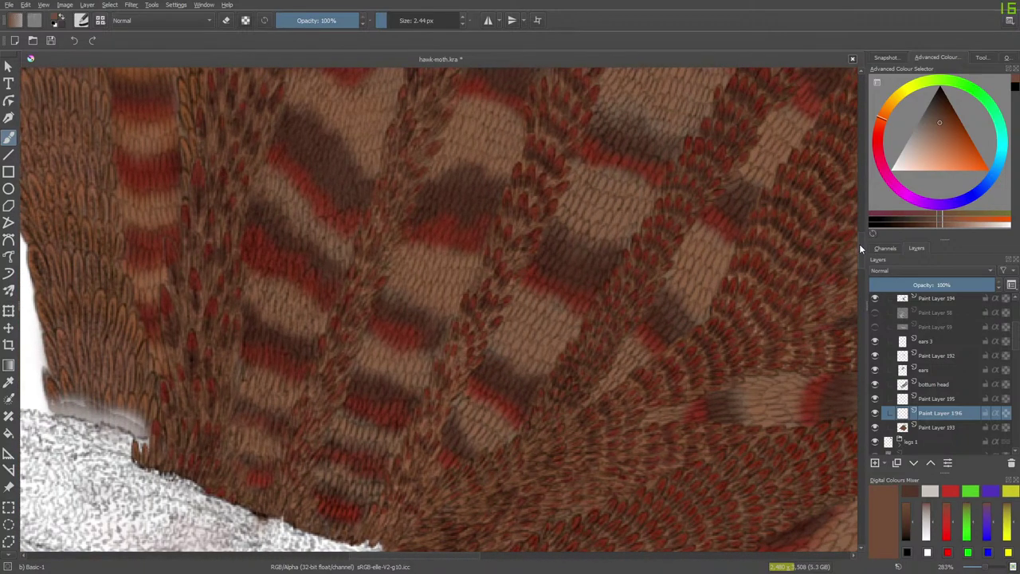
pyautogui.moveTo(859, 243); pyautogui.dragTo(862, 282)
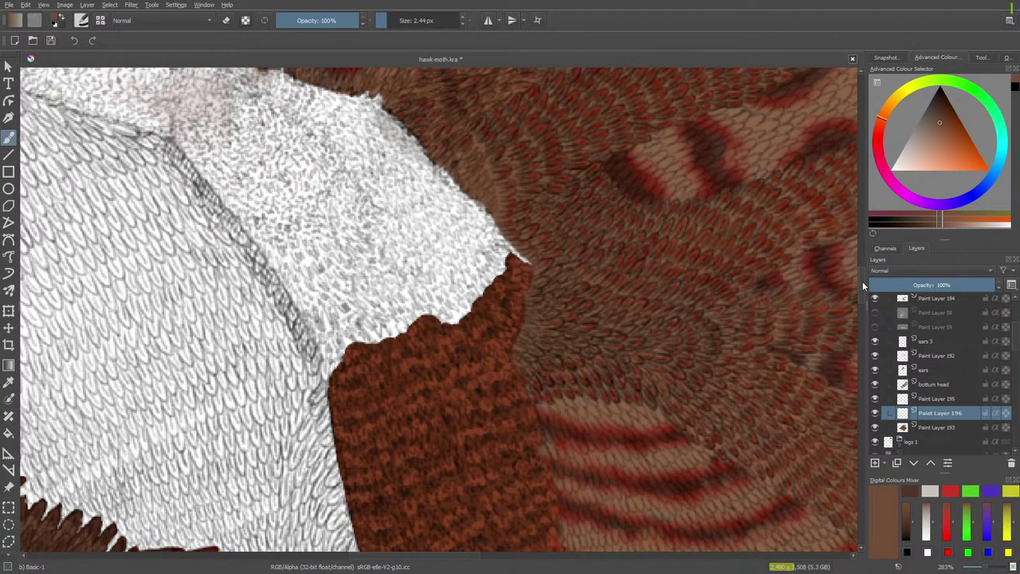
pyautogui.moveTo(424, 562); pyautogui.dragTo(344, 568)
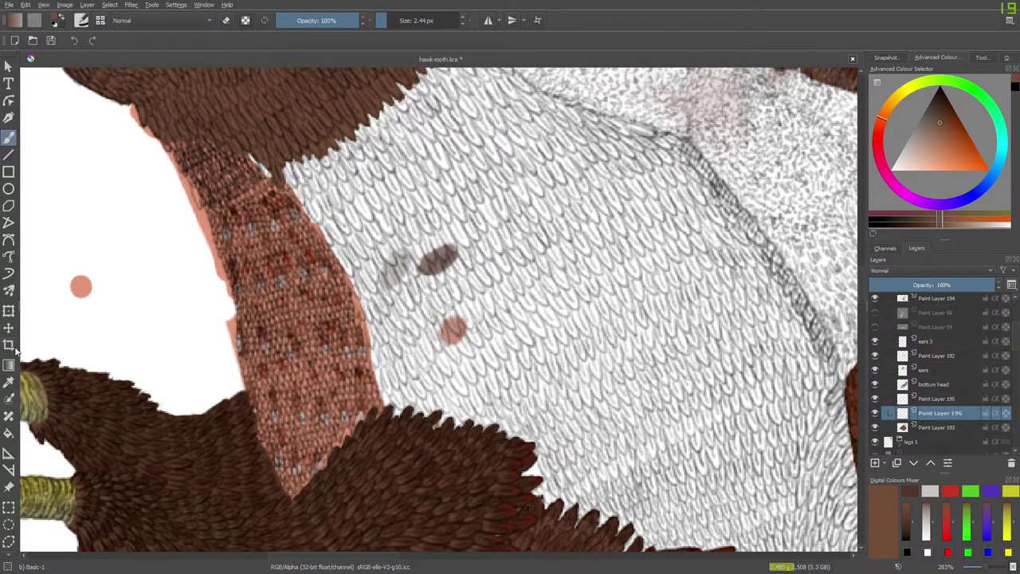
pyautogui.click(10, 379)
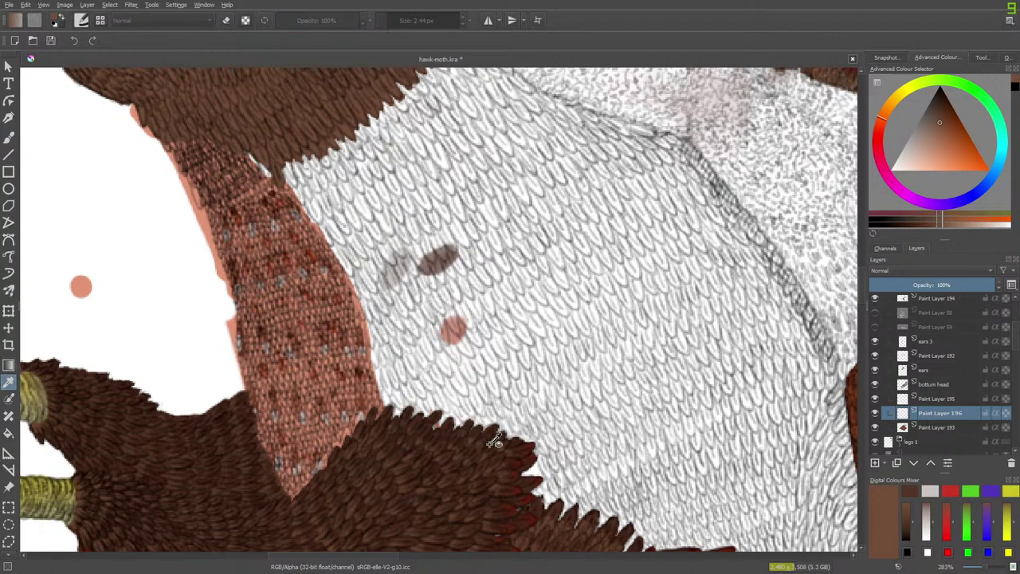
pyautogui.click(512, 491)
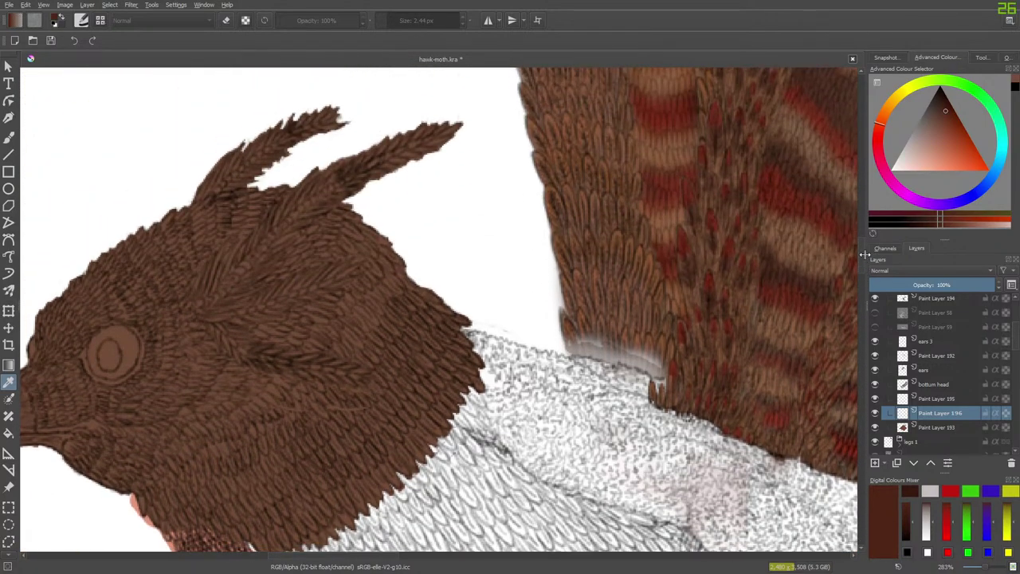
pyautogui.click(7, 135)
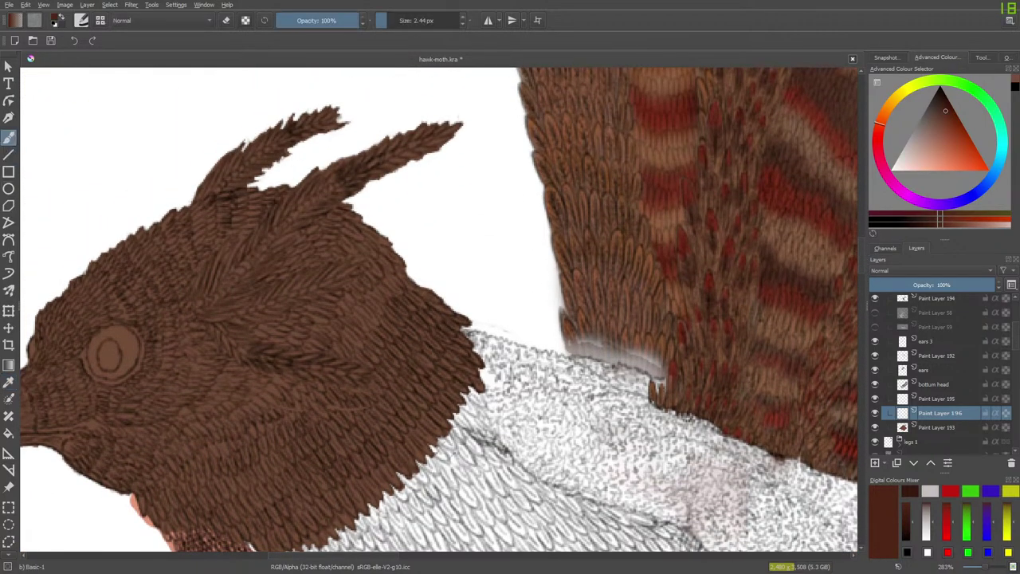
pyautogui.moveTo(402, 360)
pyautogui.mouseDown()
pyautogui.moveTo(392, 351)
pyautogui.moveTo(385, 367)
pyautogui.moveTo(400, 352)
pyautogui.mouseUp()
pyautogui.press('e')
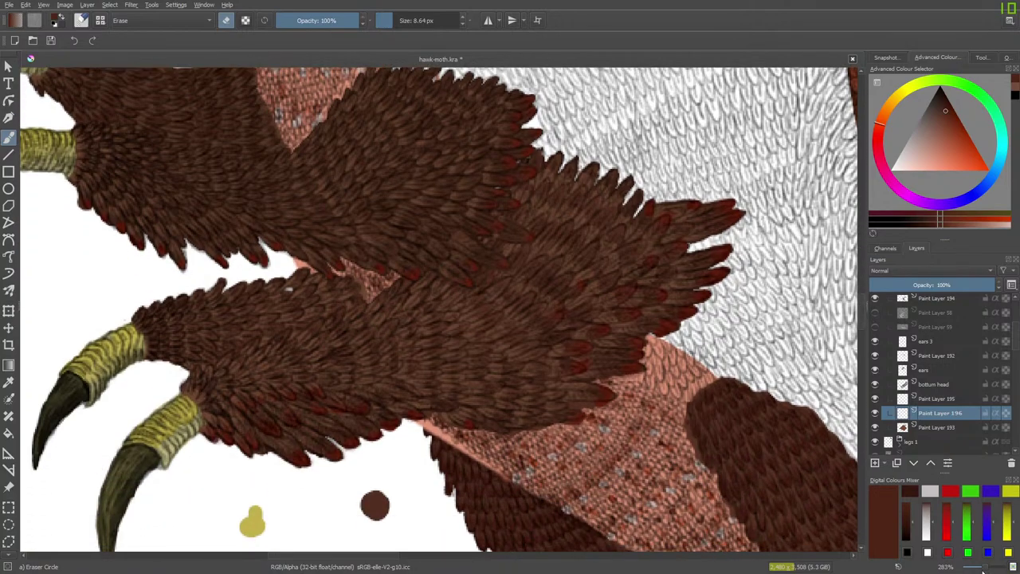
# Step: Sample a dark brown from the lower foreleg's feathers and return to painting with Basic-1
pyautogui.moveTo(982, 571); pyautogui.dragTo(988, 569)
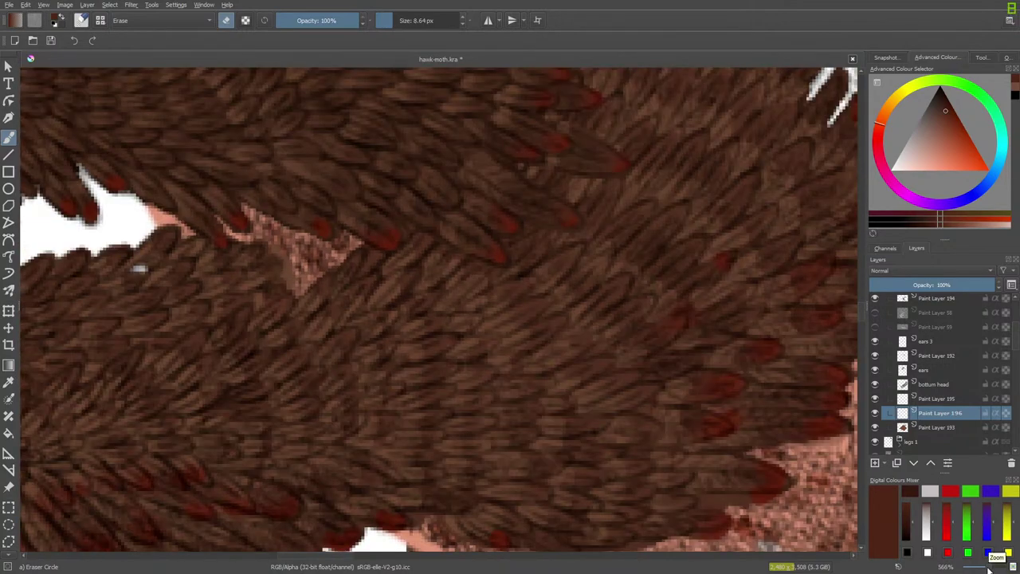
pyautogui.click(8, 383)
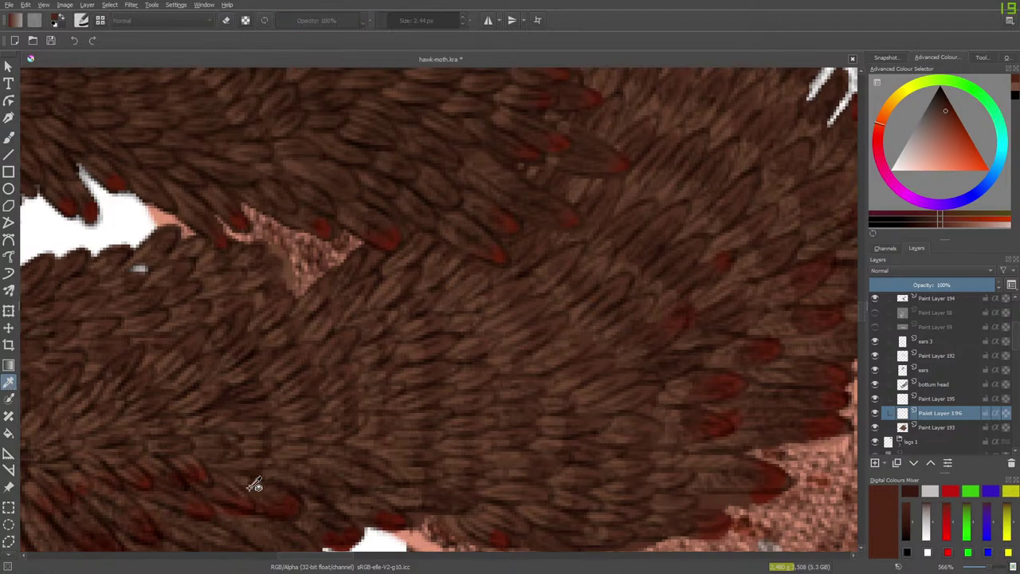
pyautogui.click(199, 333)
pyautogui.click(10, 137)
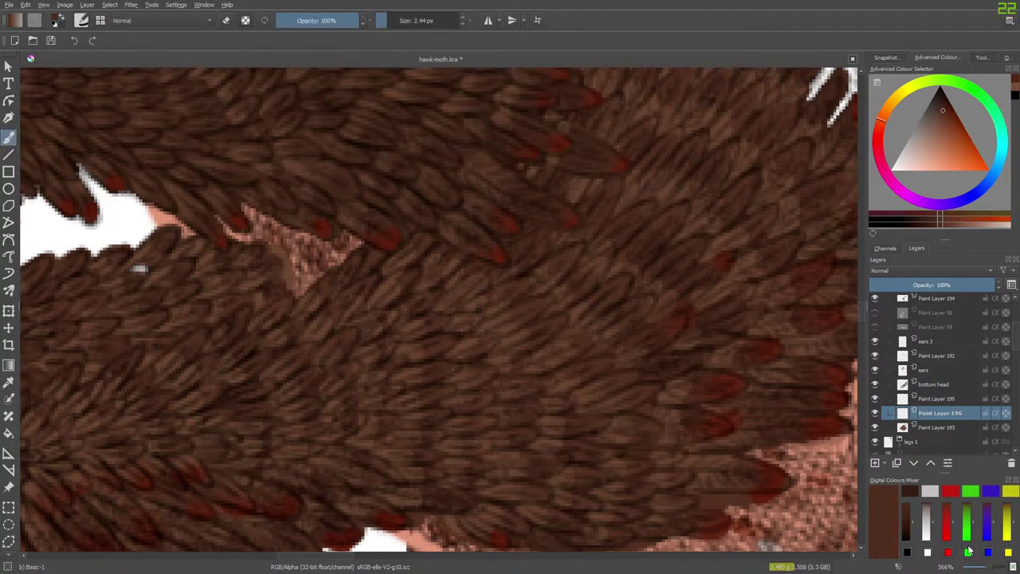
# Step: Test the sampled dark brown on the back of the head and erase the test mark
pyautogui.moveTo(988, 567)
pyautogui.mouseDown()
pyautogui.moveTo(969, 567)
pyautogui.moveTo(979, 567)
pyautogui.mouseUp()
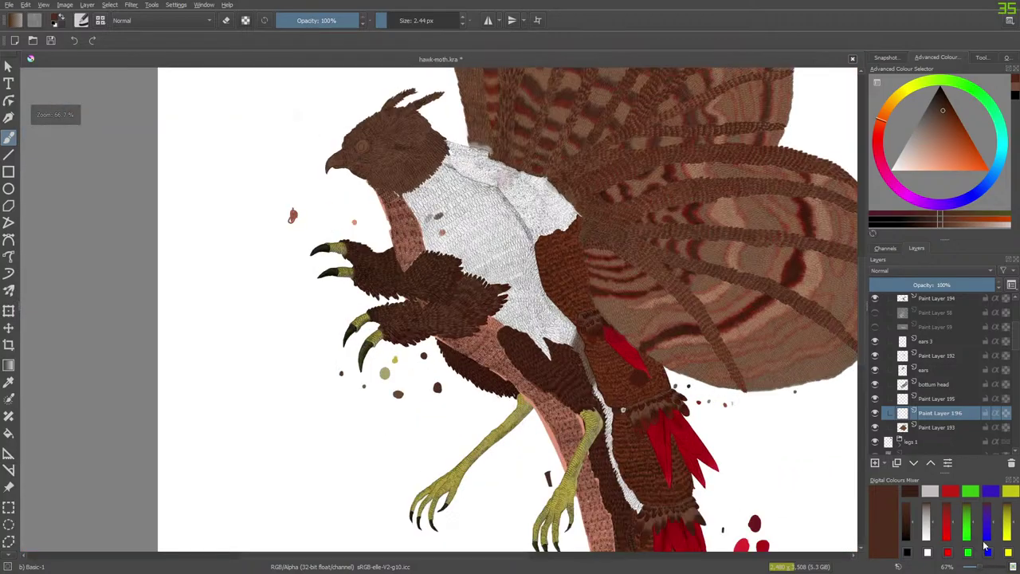
pyautogui.moveTo(863, 325); pyautogui.dragTo(863, 283)
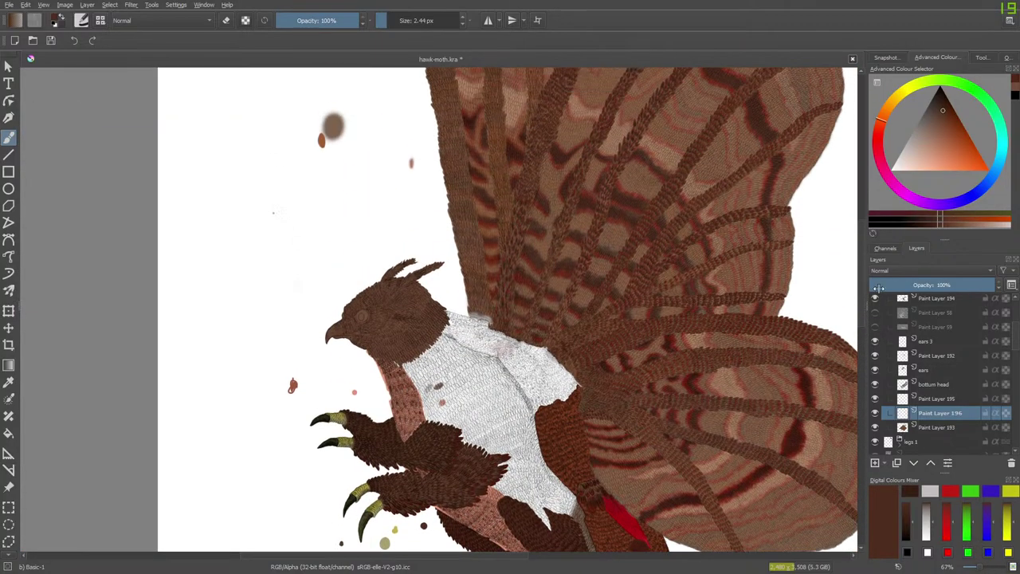
pyautogui.moveTo(982, 566); pyautogui.dragTo(990, 567)
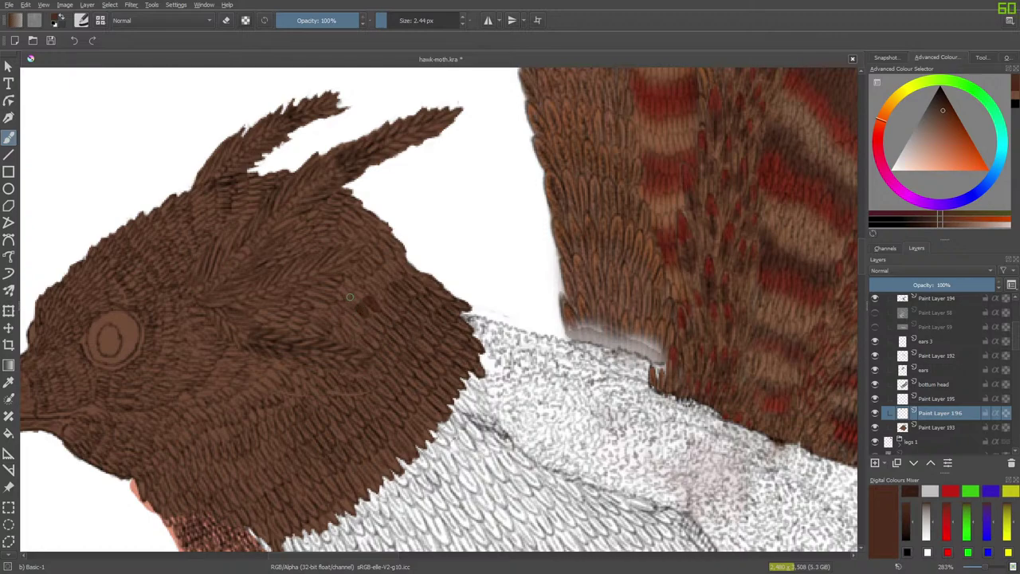
pyautogui.press('e')
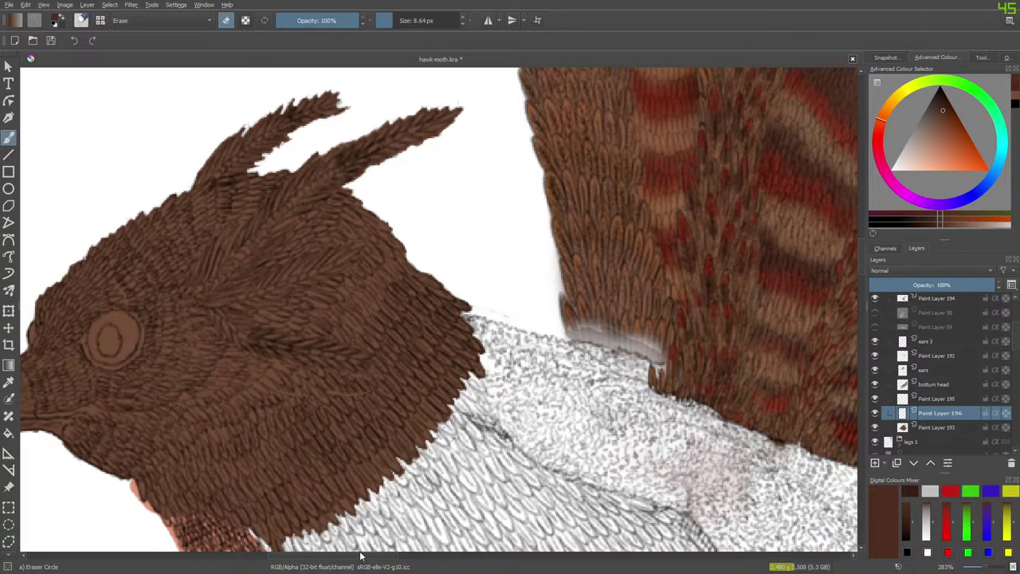
# Step: Paint curved dark brown stripes from the forehead outline to the eye with Basic-1 at 2.44 px on Paint Layer 196
pyautogui.moveTo(361, 555); pyautogui.dragTo(314, 562)
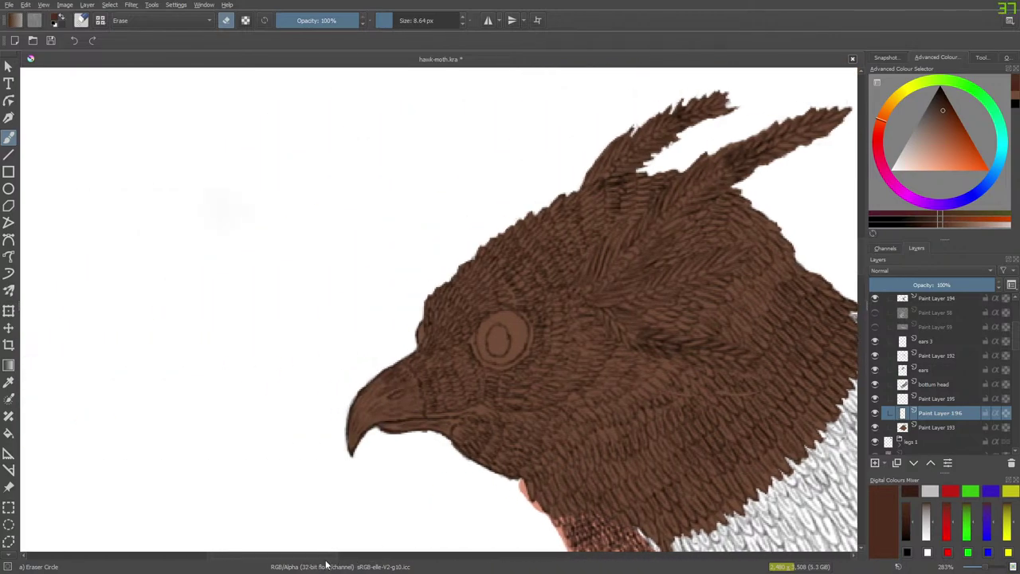
pyautogui.moveTo(987, 568); pyautogui.dragTo(992, 569)
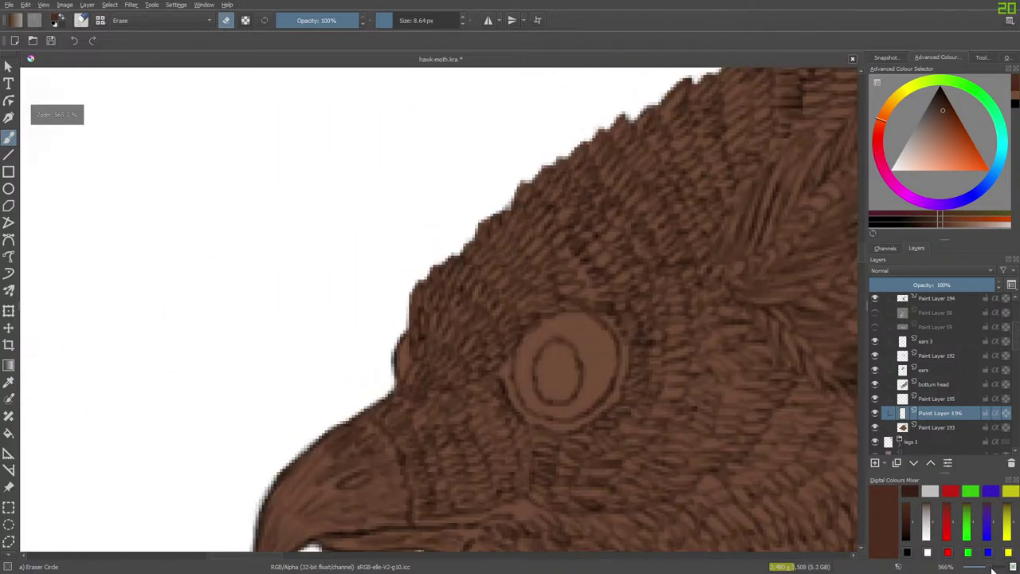
pyautogui.press('e')
pyautogui.moveTo(496, 364)
pyautogui.mouseDown()
pyautogui.moveTo(473, 306)
pyautogui.moveTo(422, 283)
pyautogui.moveTo(436, 293)
pyautogui.moveTo(409, 319)
pyautogui.mouseUp()
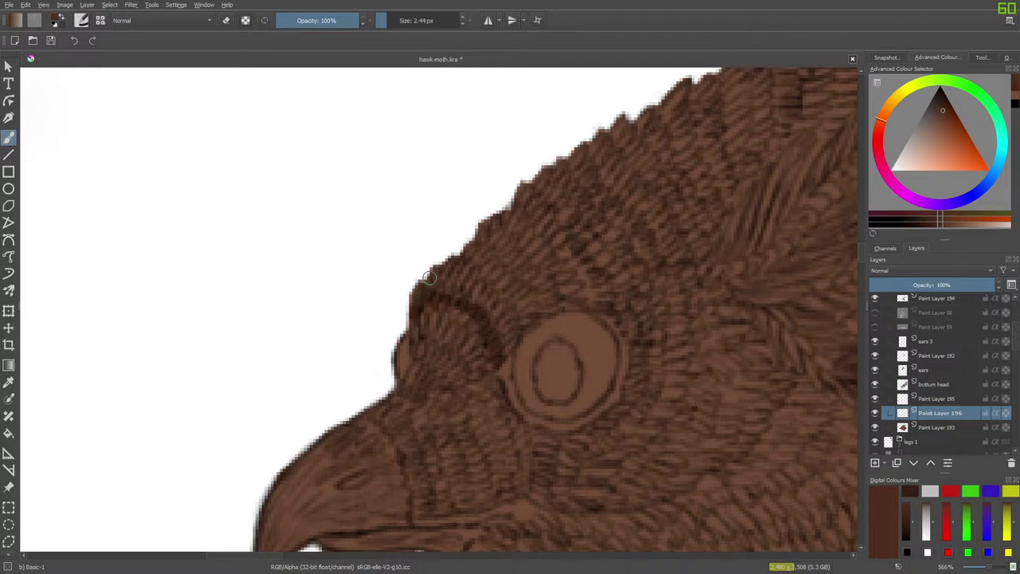
pyautogui.moveTo(439, 275)
pyautogui.mouseDown()
pyautogui.moveTo(440, 303)
pyautogui.moveTo(452, 261)
pyautogui.moveTo(447, 268)
pyautogui.moveTo(465, 265)
pyautogui.moveTo(511, 338)
pyautogui.moveTo(506, 330)
pyautogui.moveTo(536, 312)
pyautogui.moveTo(532, 319)
pyautogui.moveTo(526, 292)
pyautogui.moveTo(466, 249)
pyautogui.moveTo(489, 222)
pyautogui.moveTo(556, 307)
pyautogui.mouseUp()
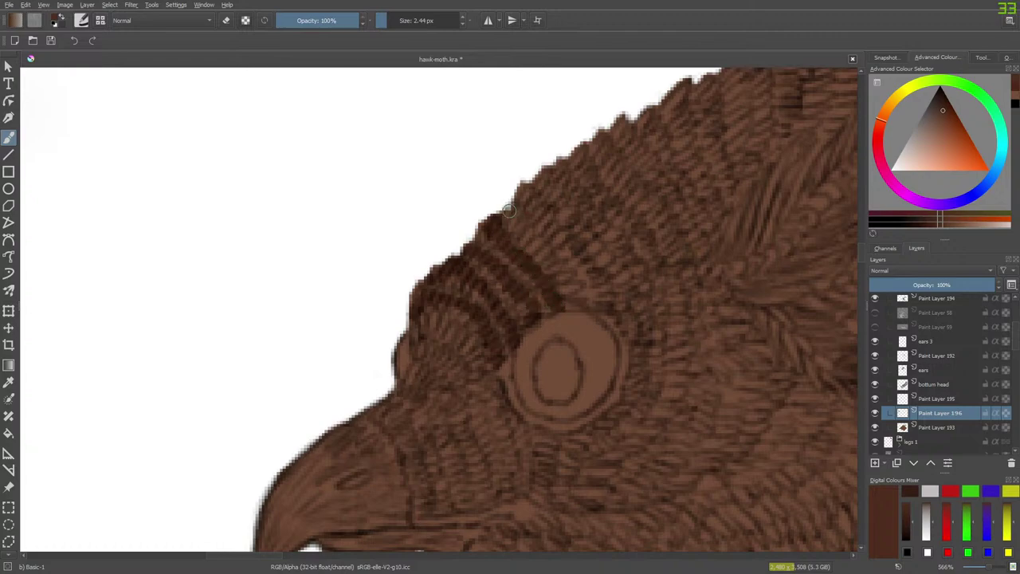